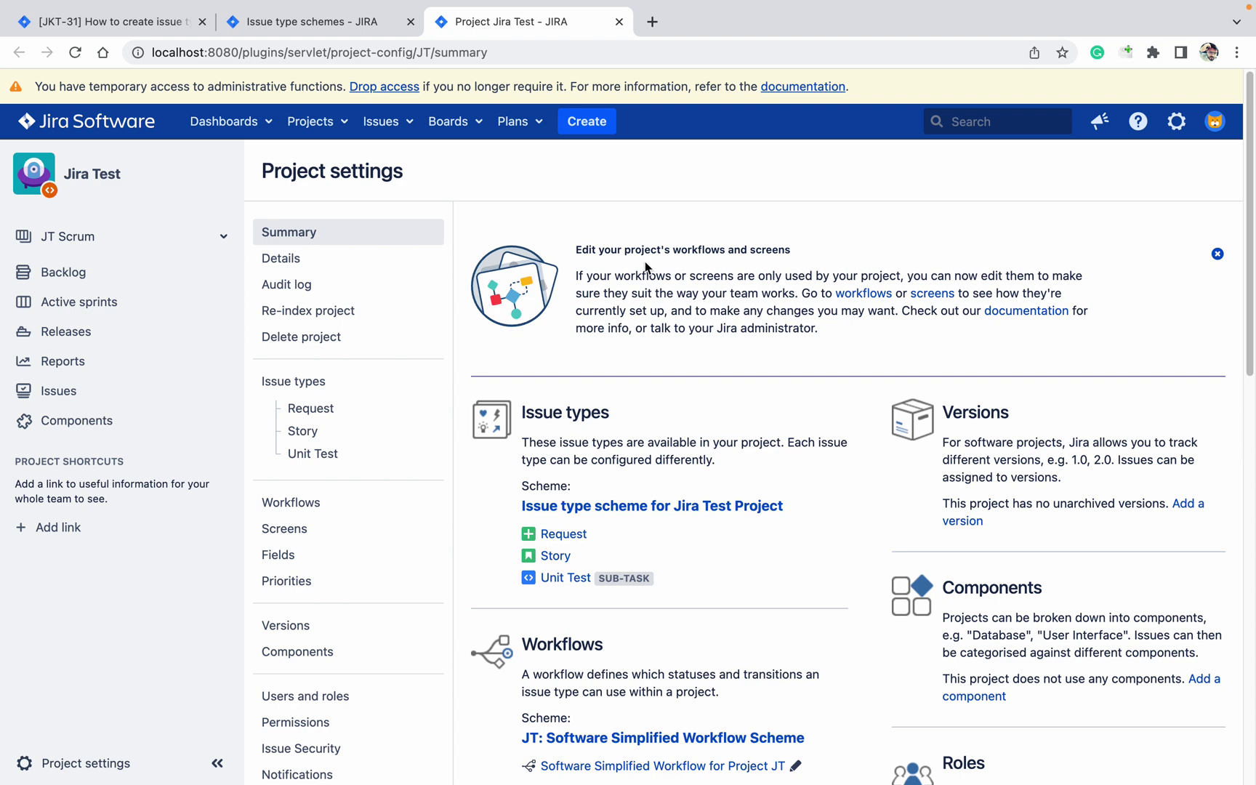
Go from the Issue type schemes page to the Workflows admin page and review the active workflows.
scroll(599, 391, "down", 3)
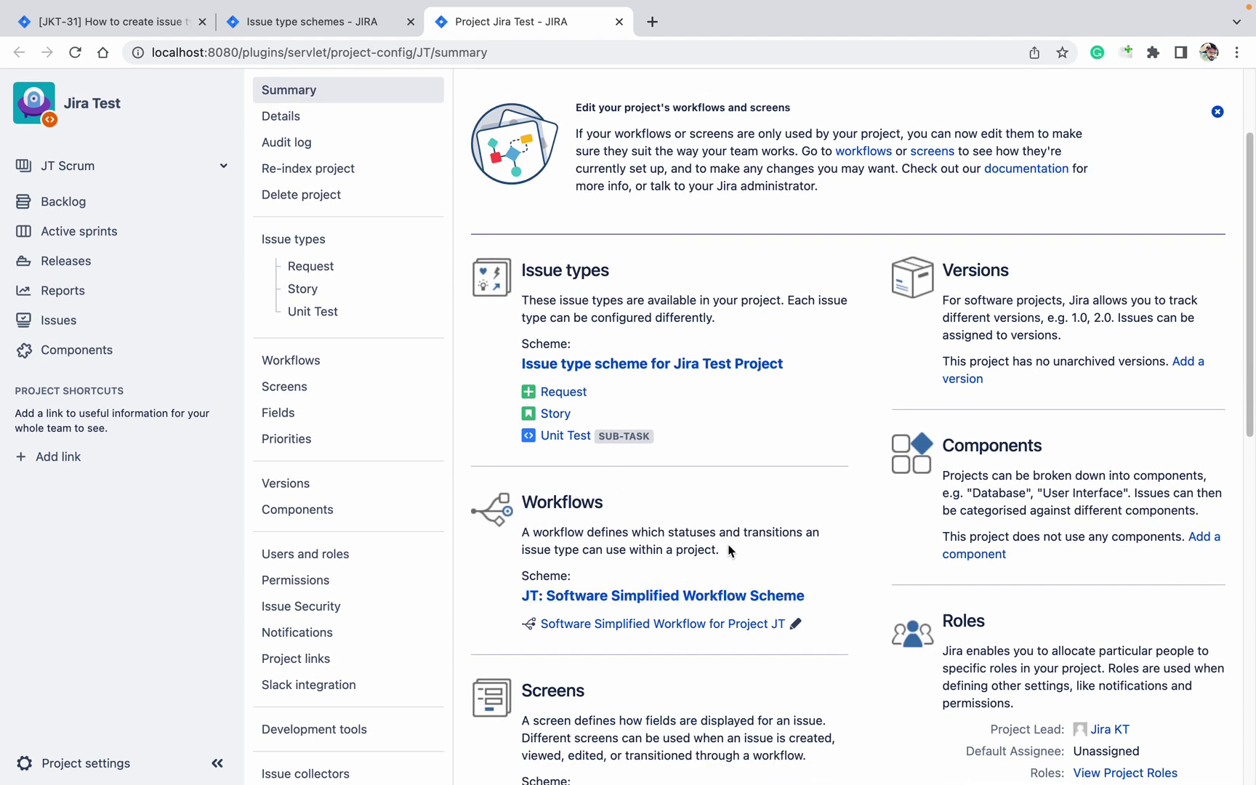
left_click(342, 29)
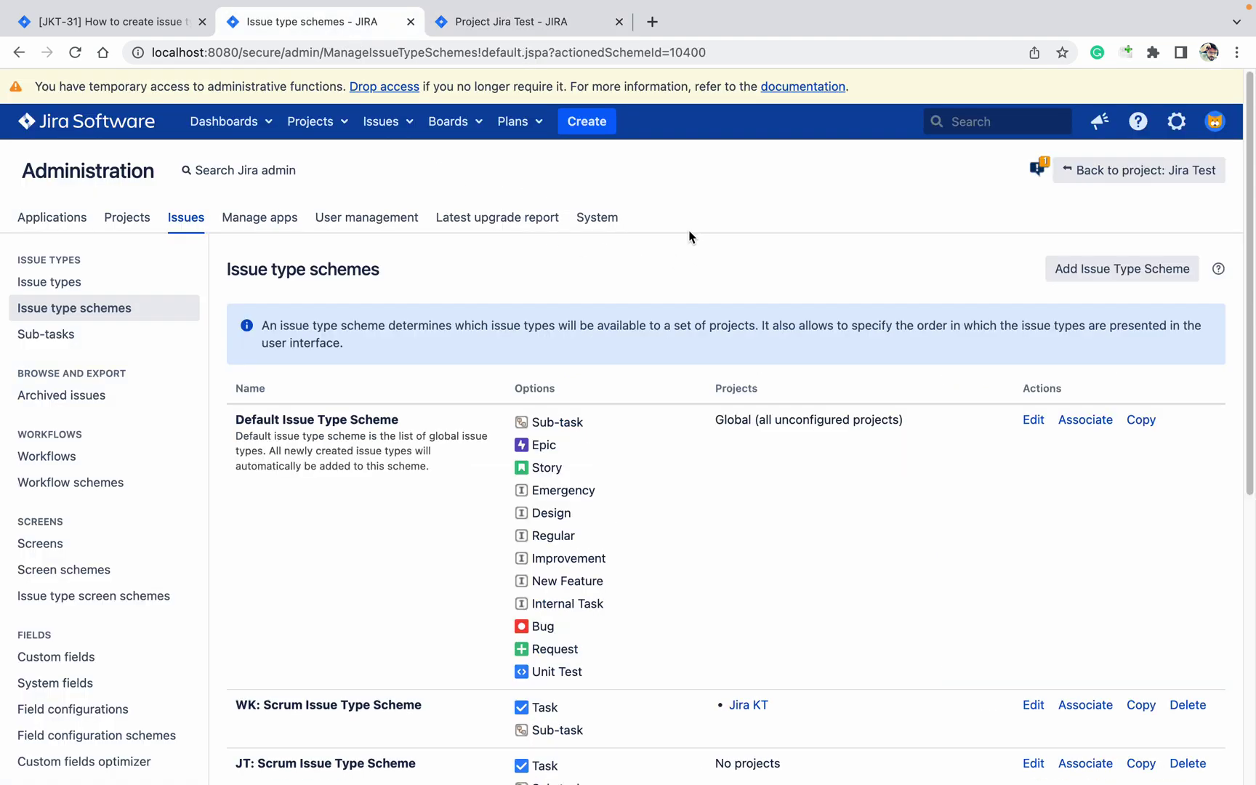
left_click(76, 455)
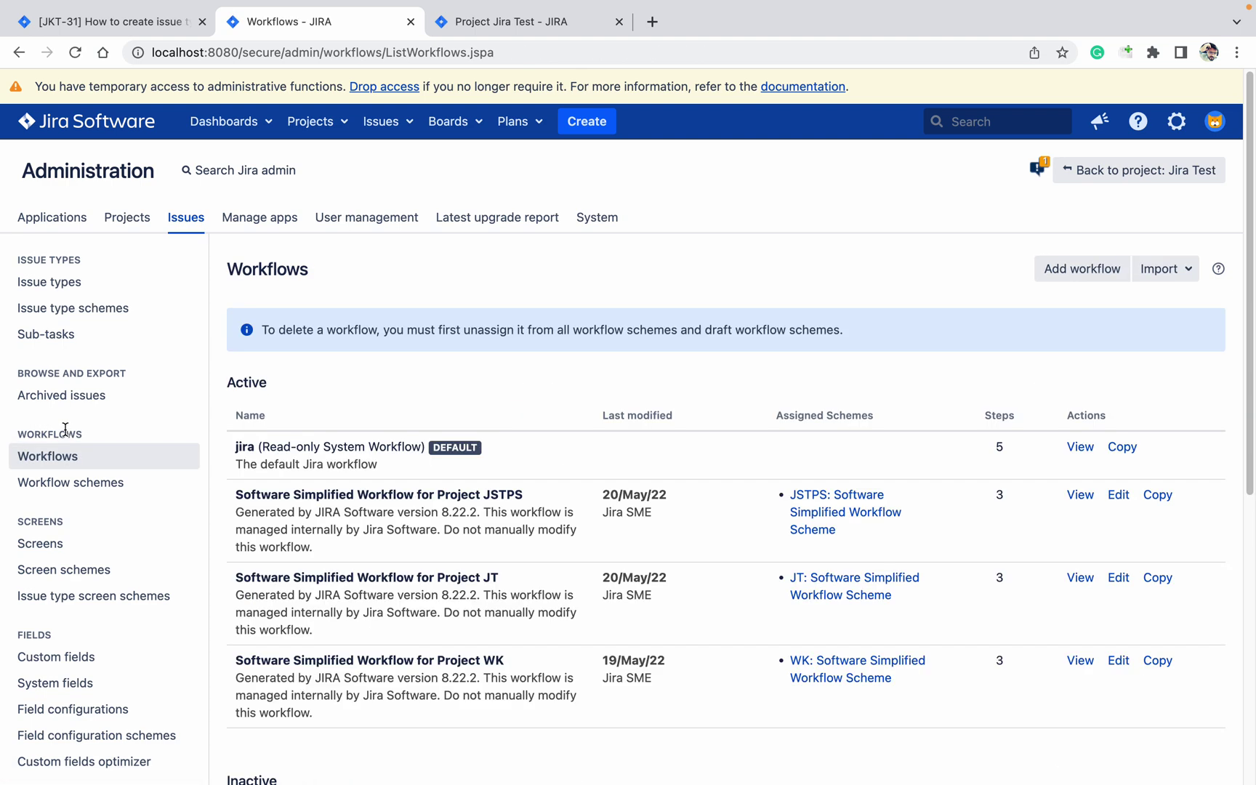
scroll(400, 520, "down", 1)
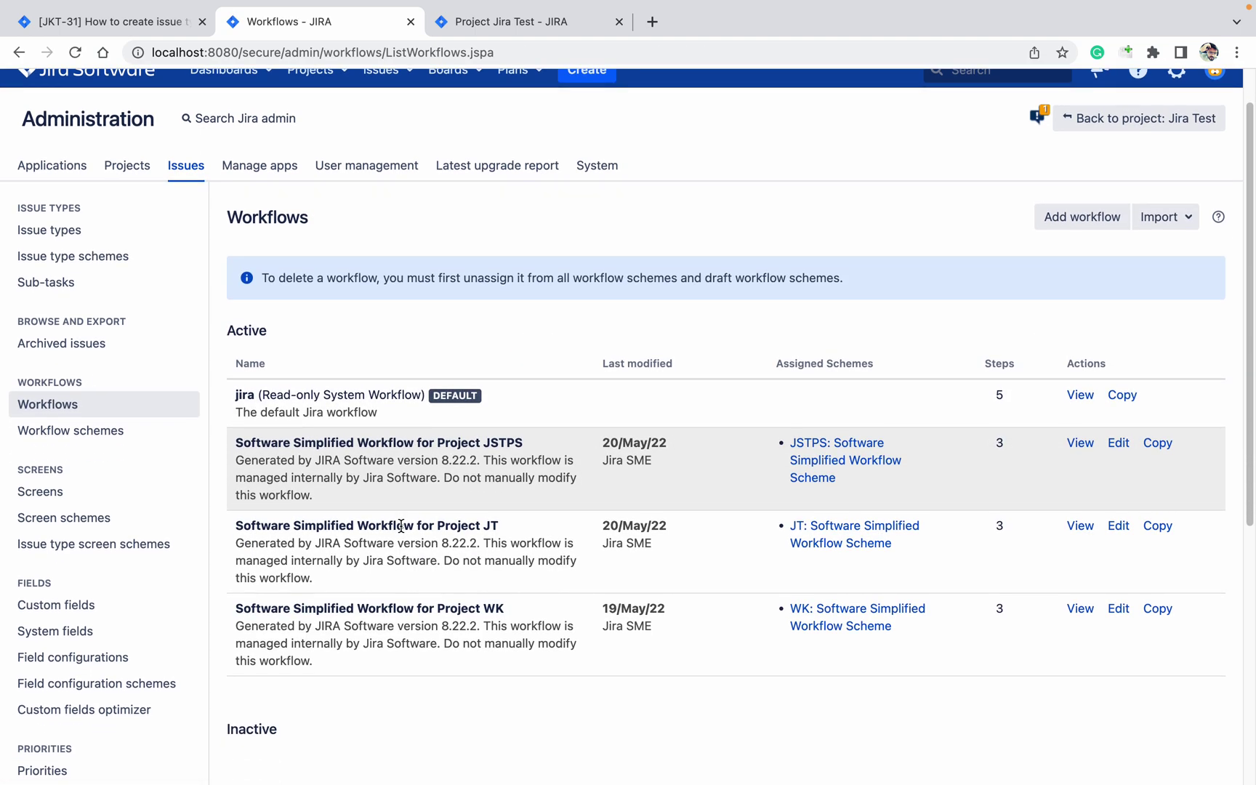
scroll(399, 519, "up", 1)
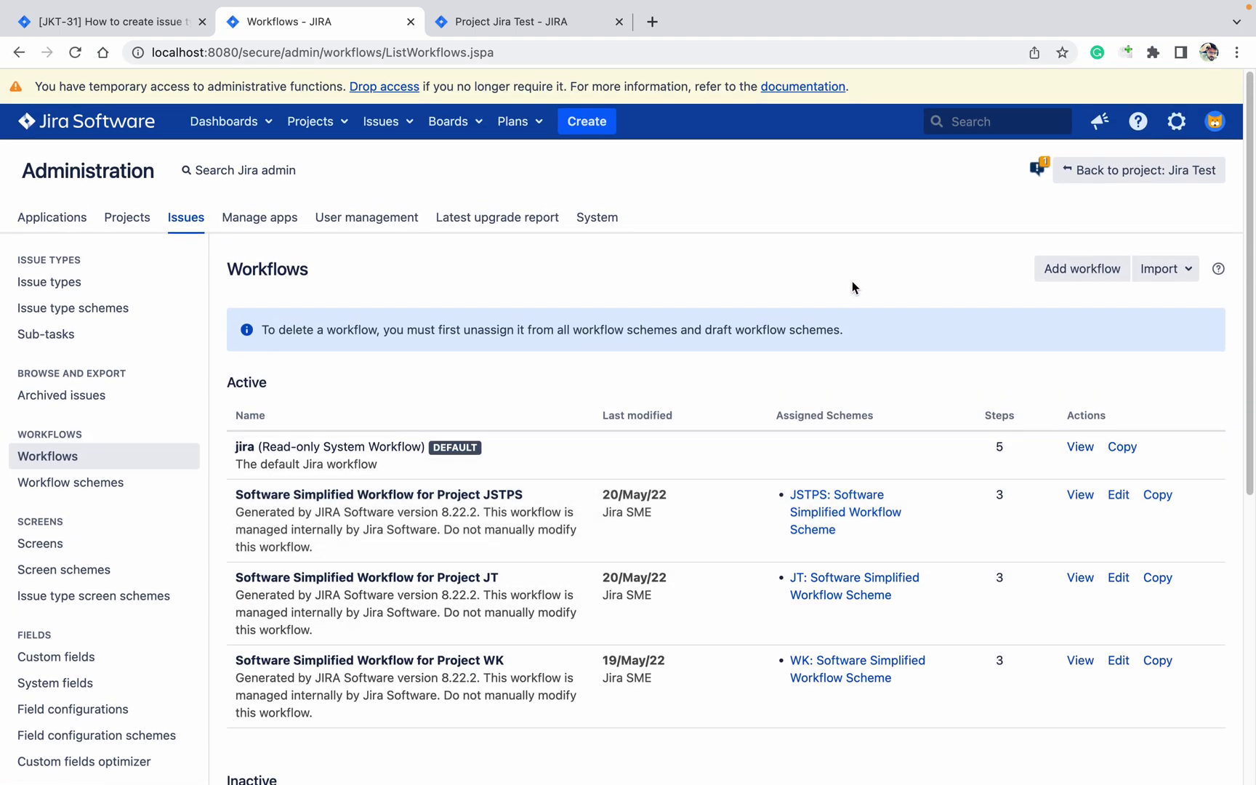
Add a new workflow named 'Workflow for Jira Test'.
left_click(1074, 268)
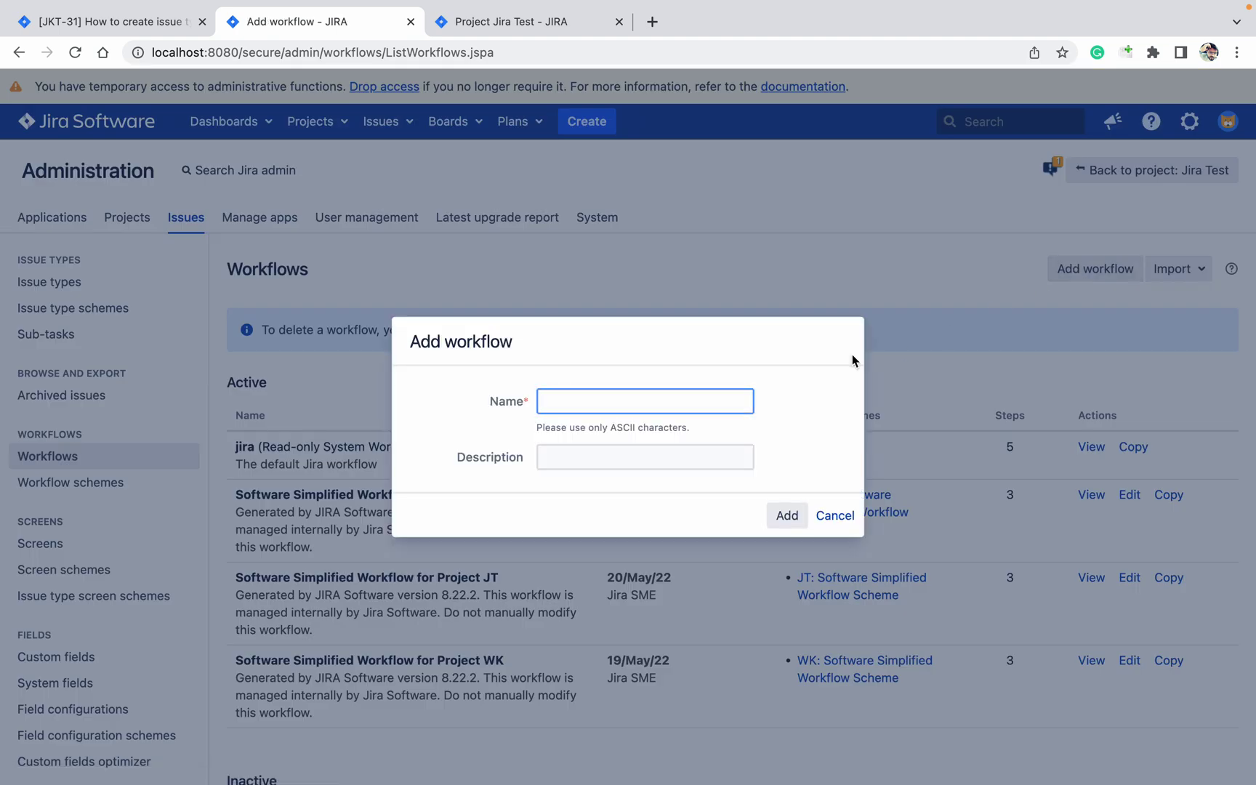
type("Workflow for Jira Test")
left_click(791, 514)
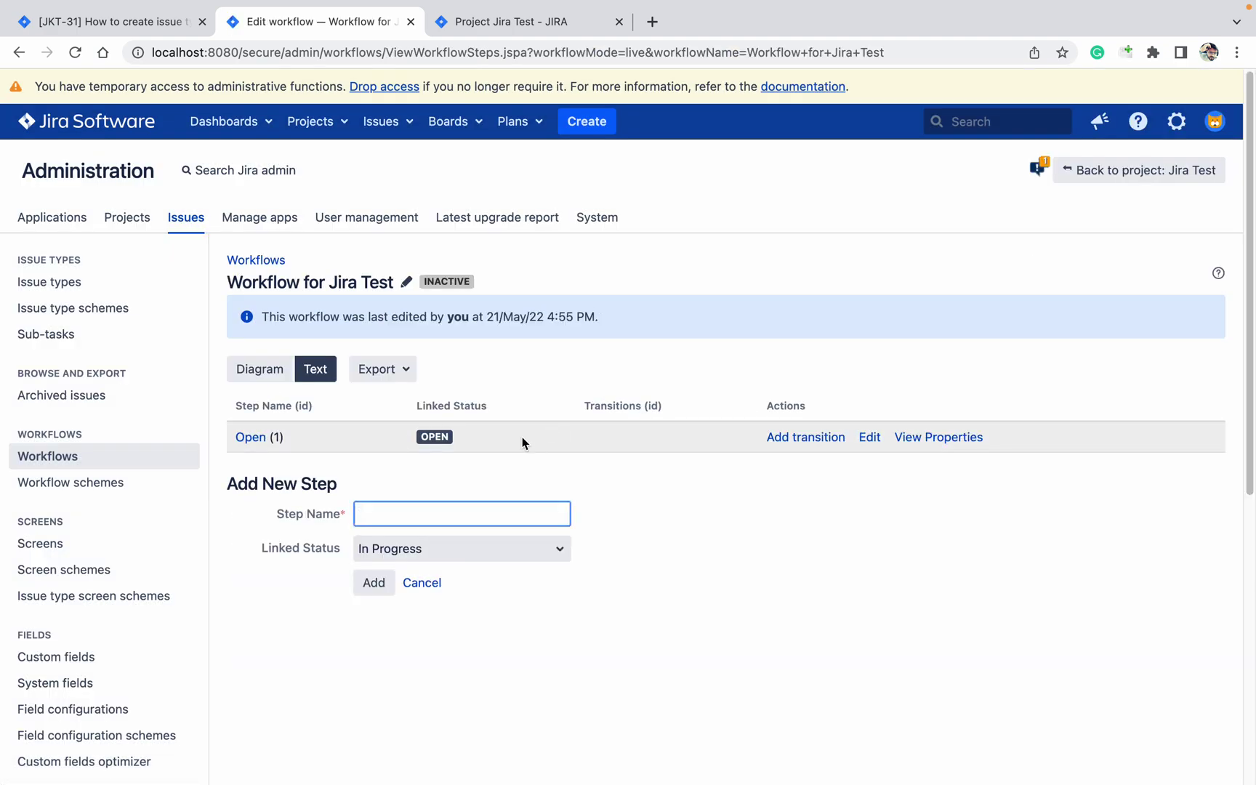
In the diagram view, add the existing In Progress status to the workflow.
left_click(277, 380)
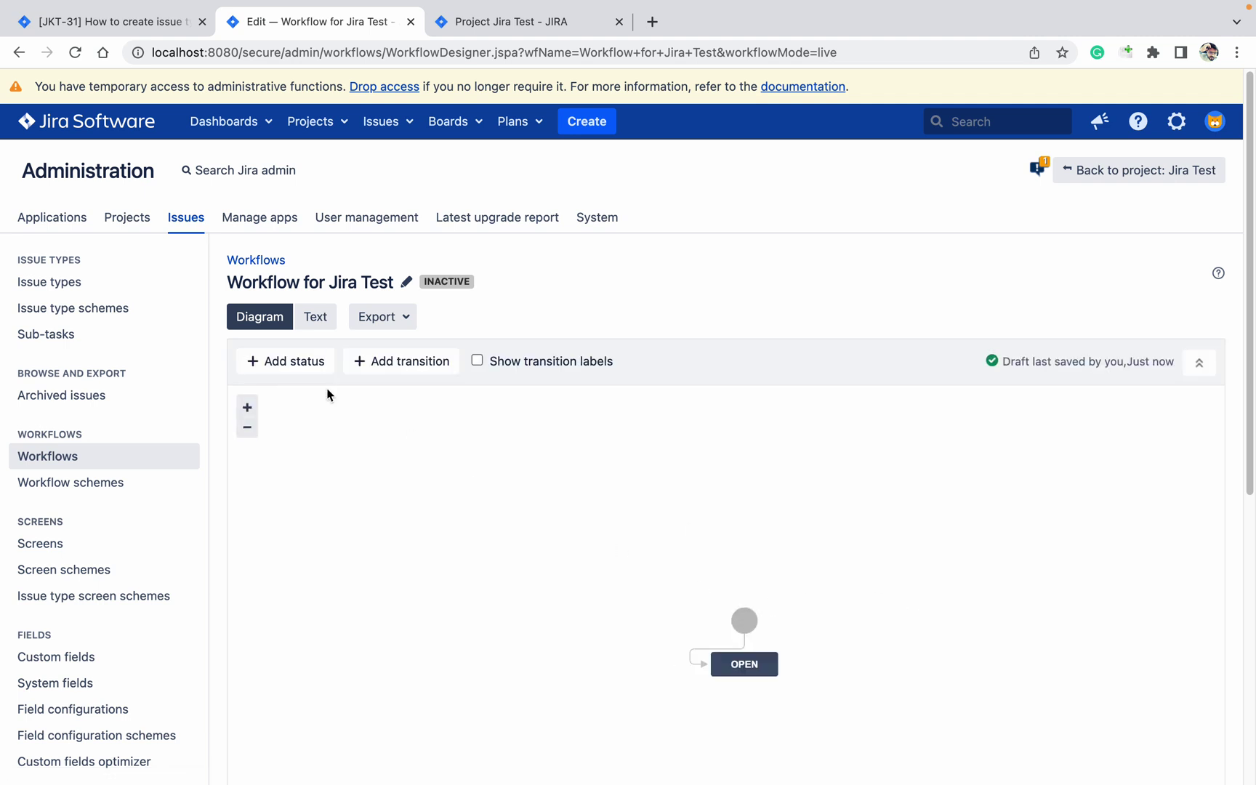
left_click(271, 364)
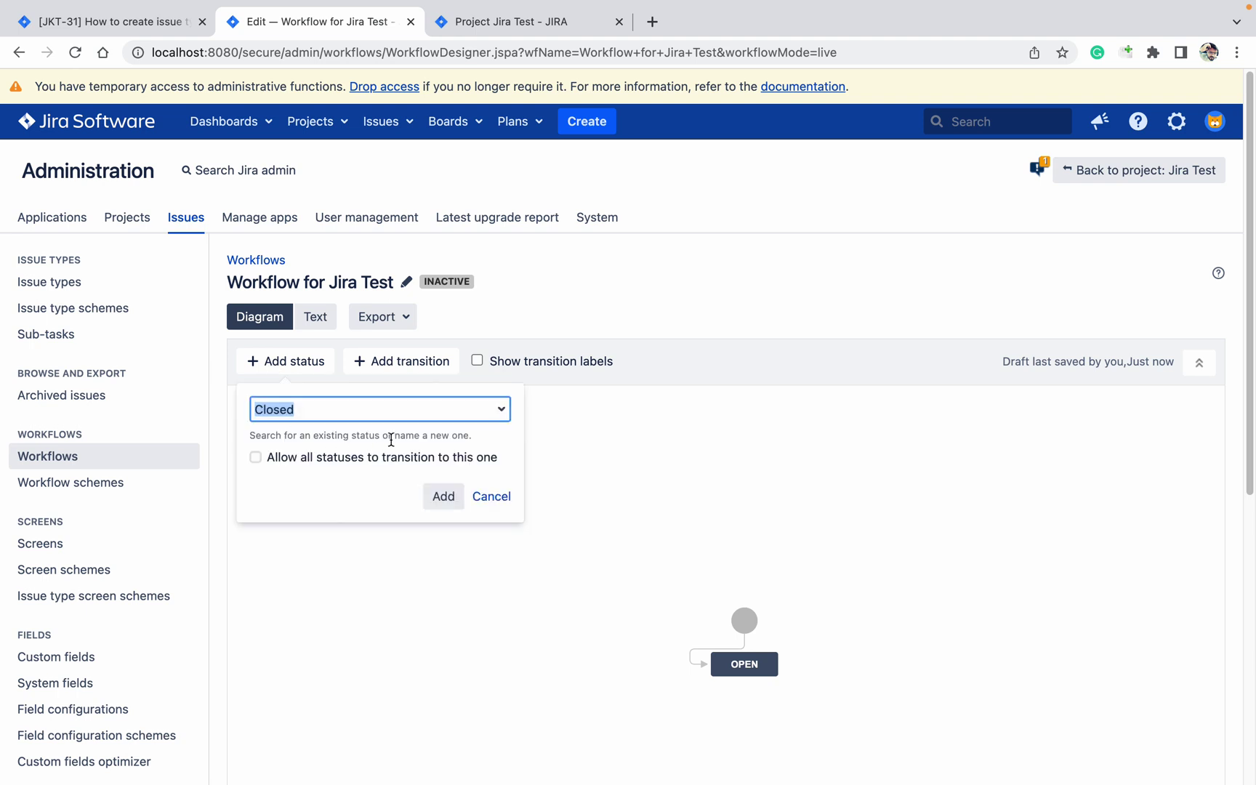
type("in")
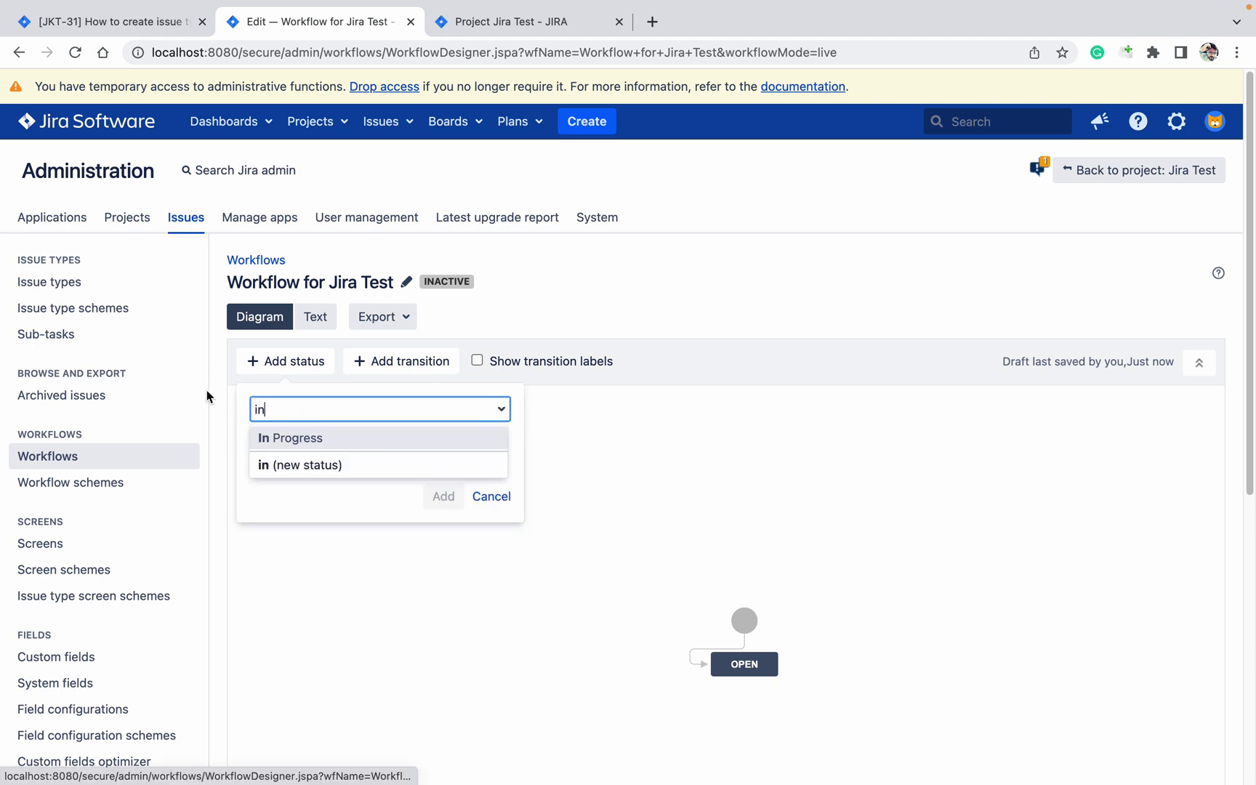
left_click(314, 439)
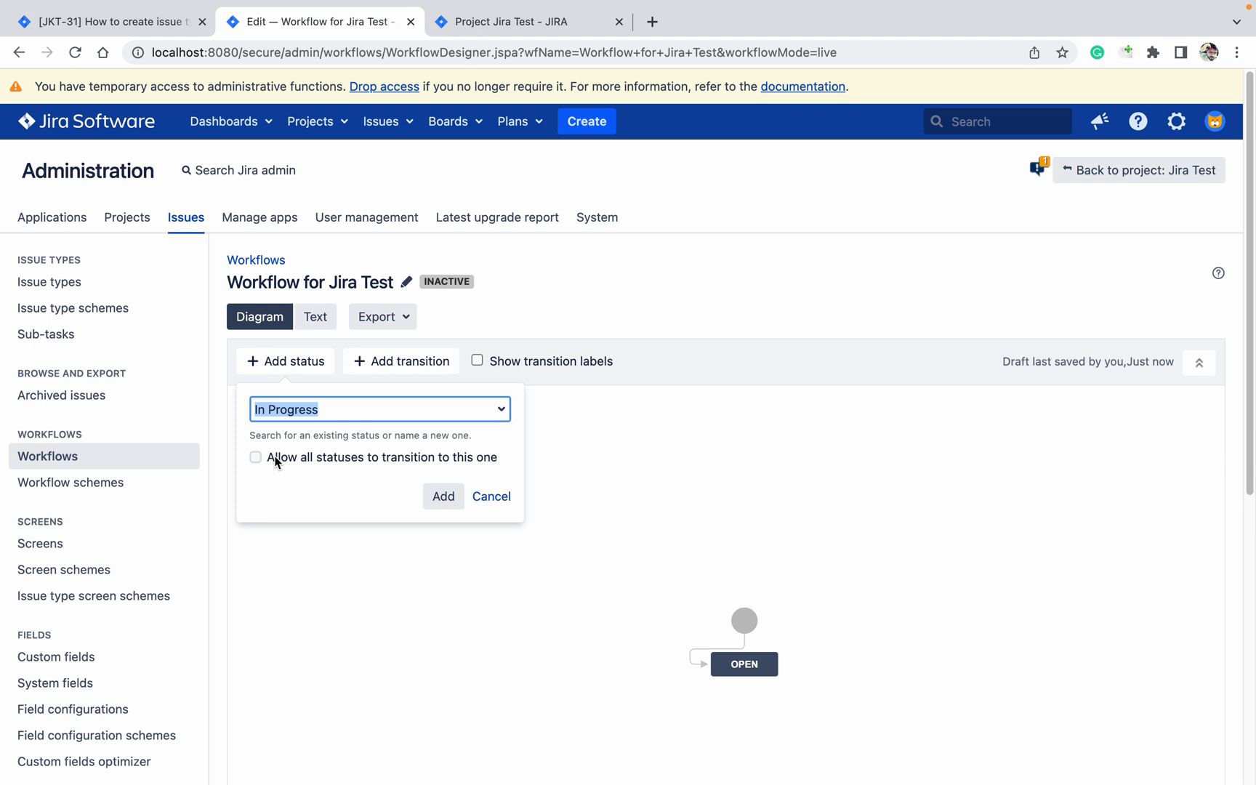
left_click(441, 497)
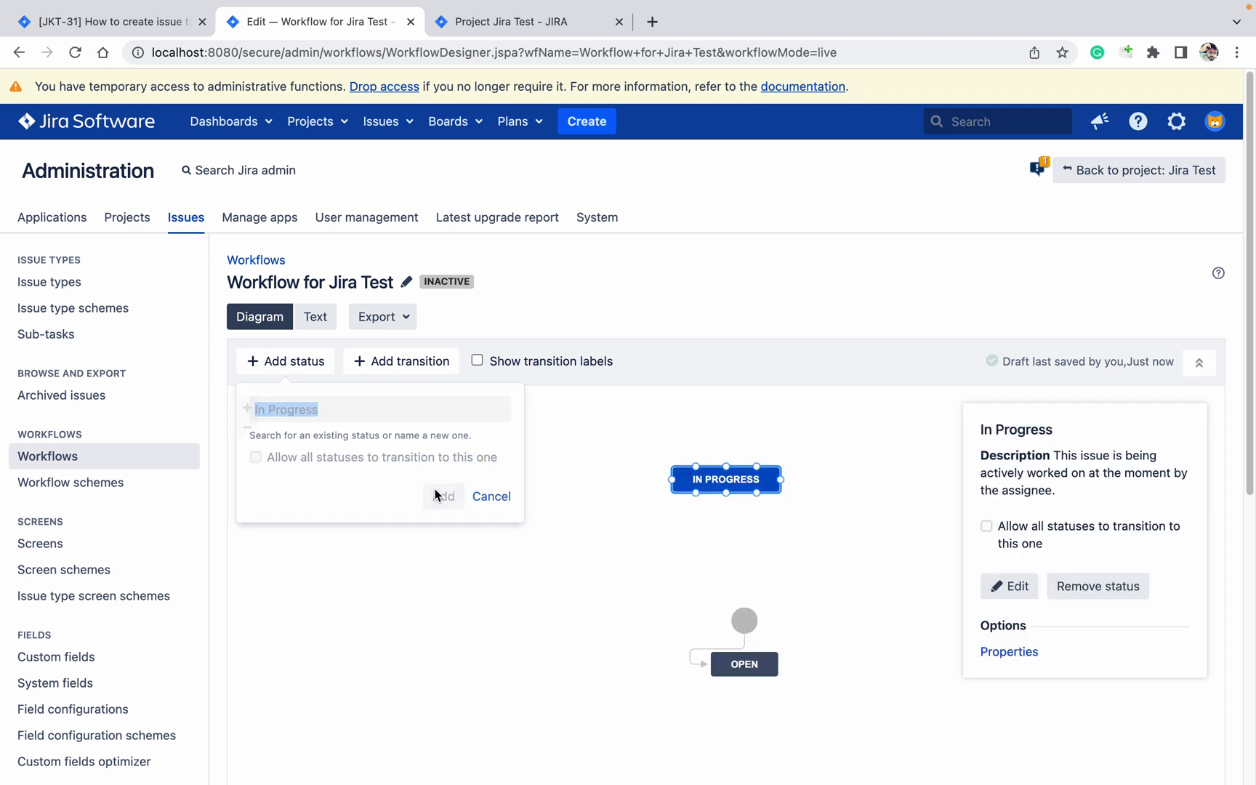
Add the Closed status, then reposition the start node and OPEN in the diagram.
left_click(289, 370)
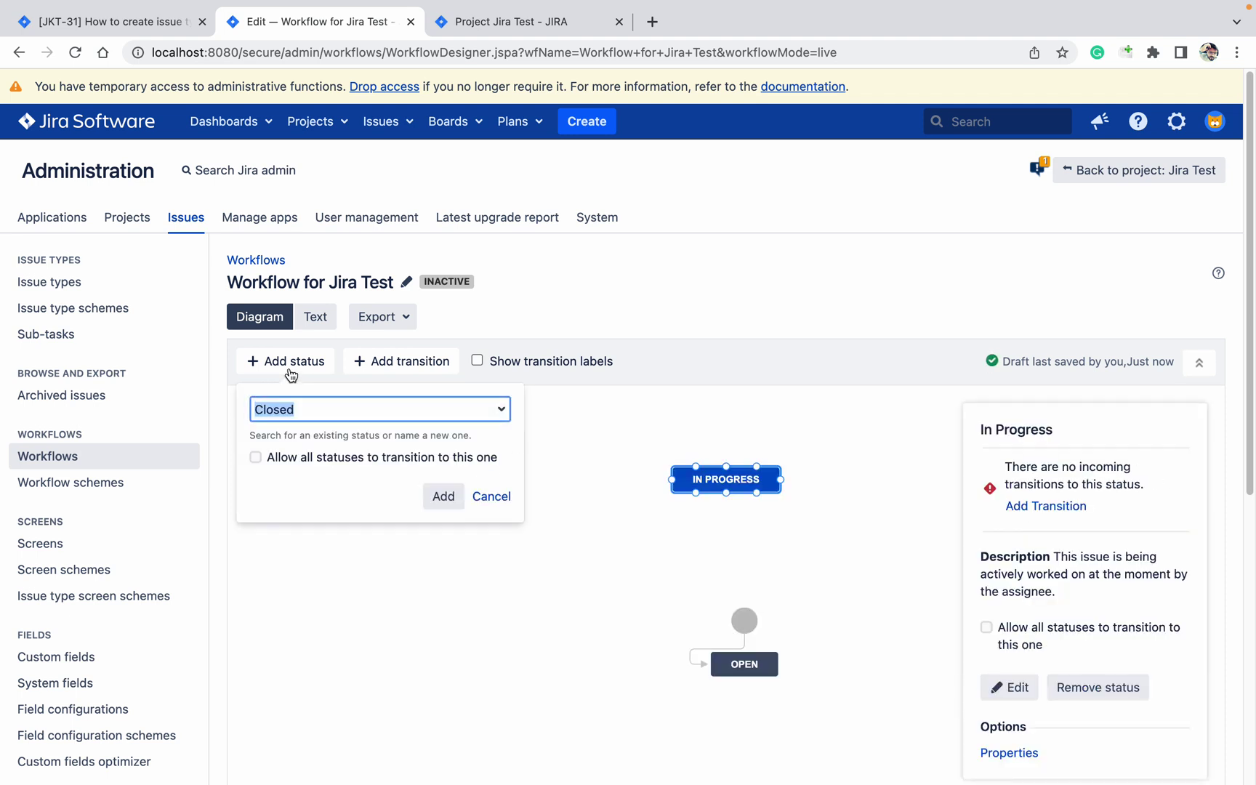
left_click(442, 496)
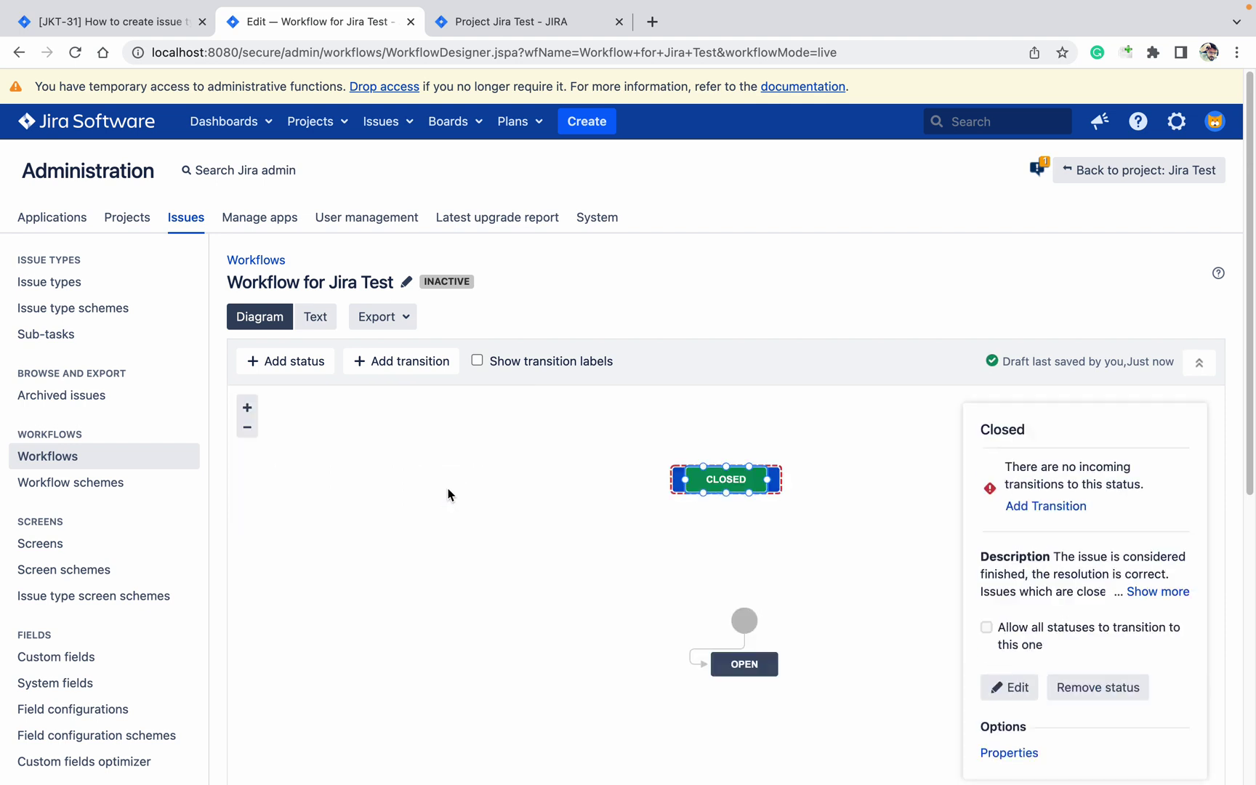
left_click_drag(747, 673, 575, 566)
left_click_drag(744, 620, 557, 459)
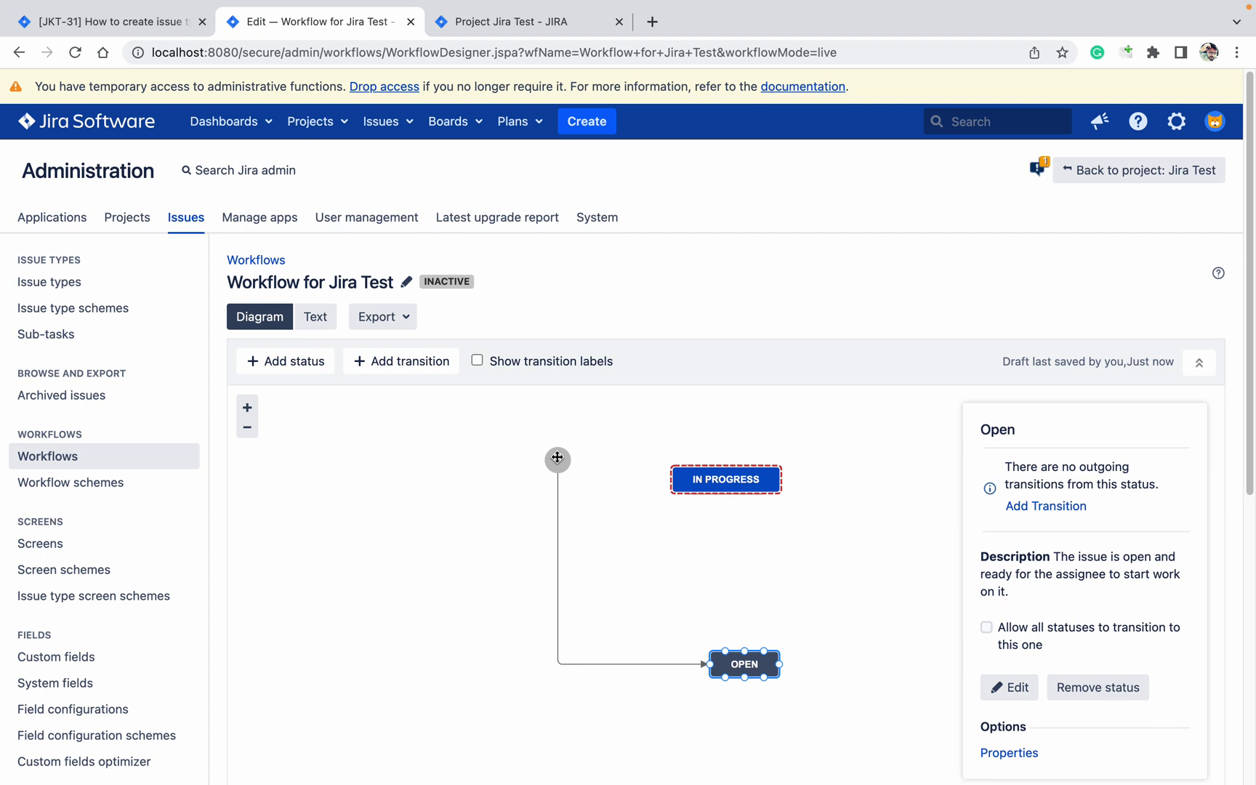
left_click_drag(744, 663, 545, 575)
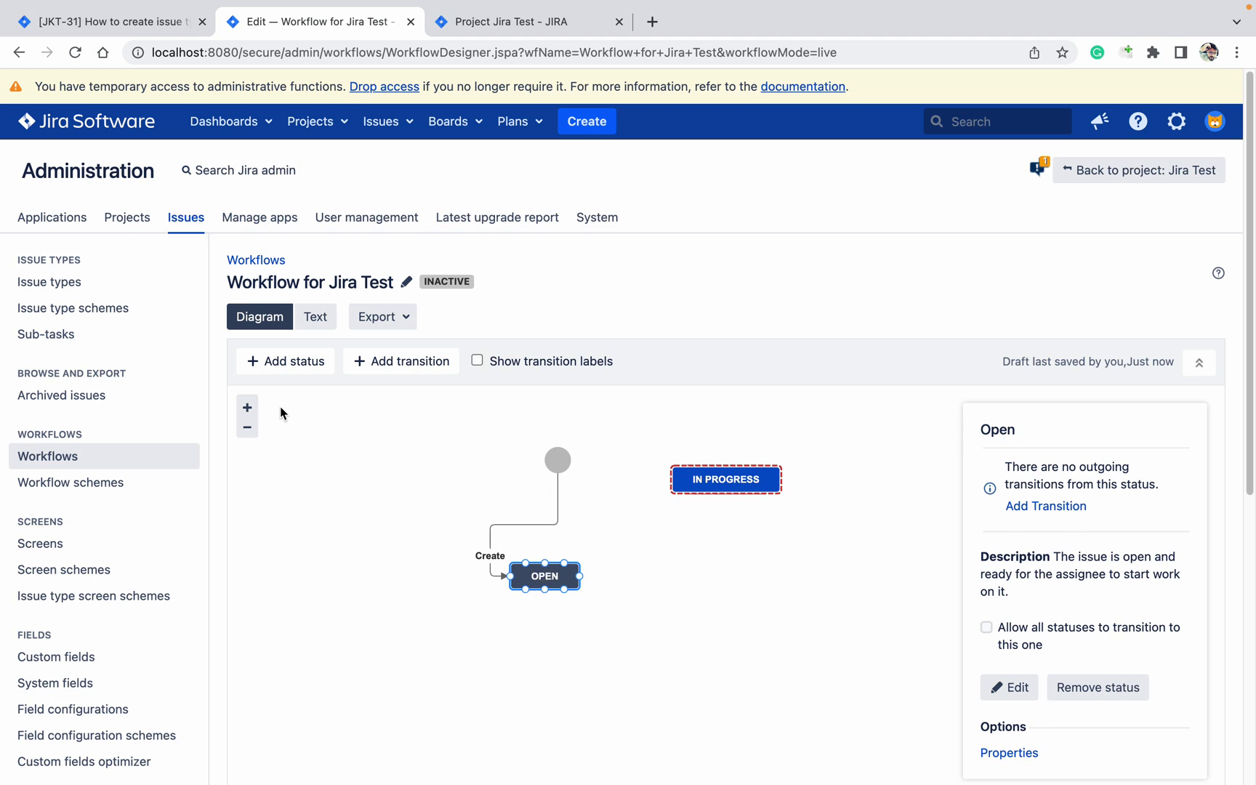
Add the existing To Do status and move it clear of CLOSED.
left_click(324, 373)
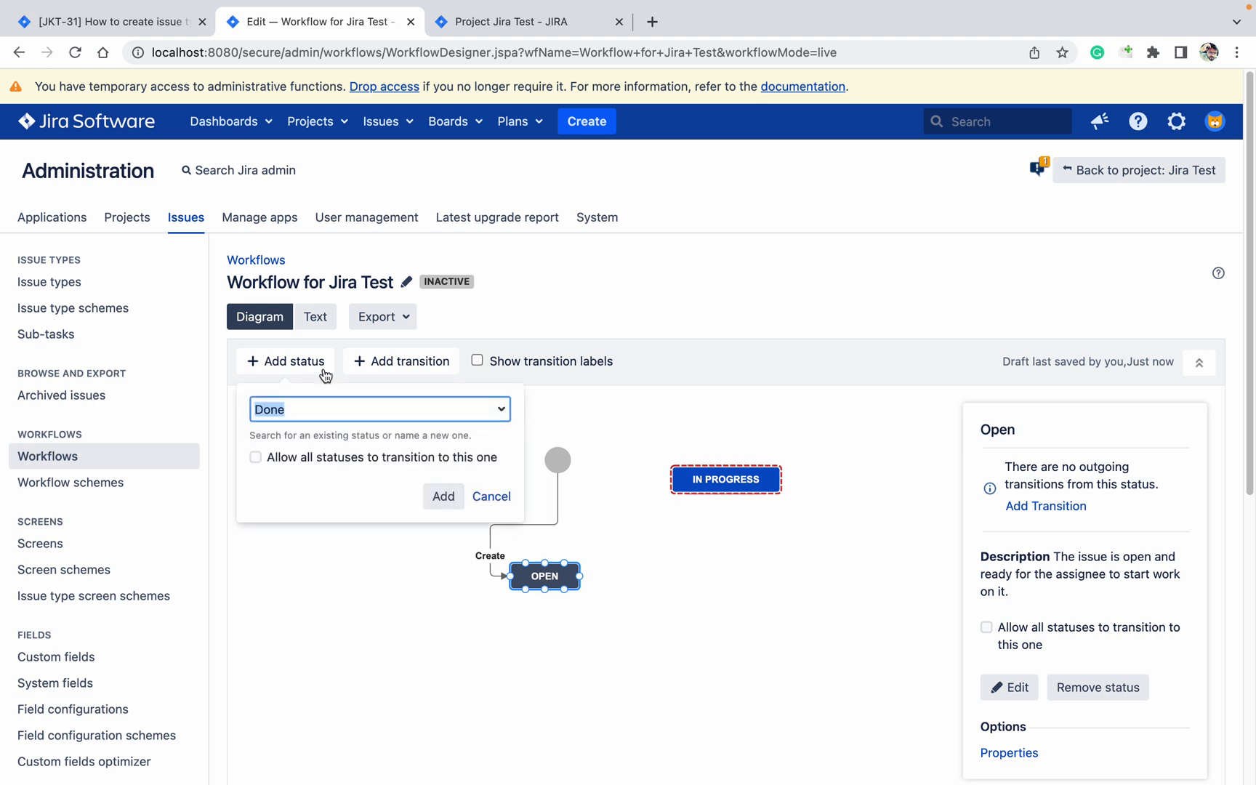
type("to")
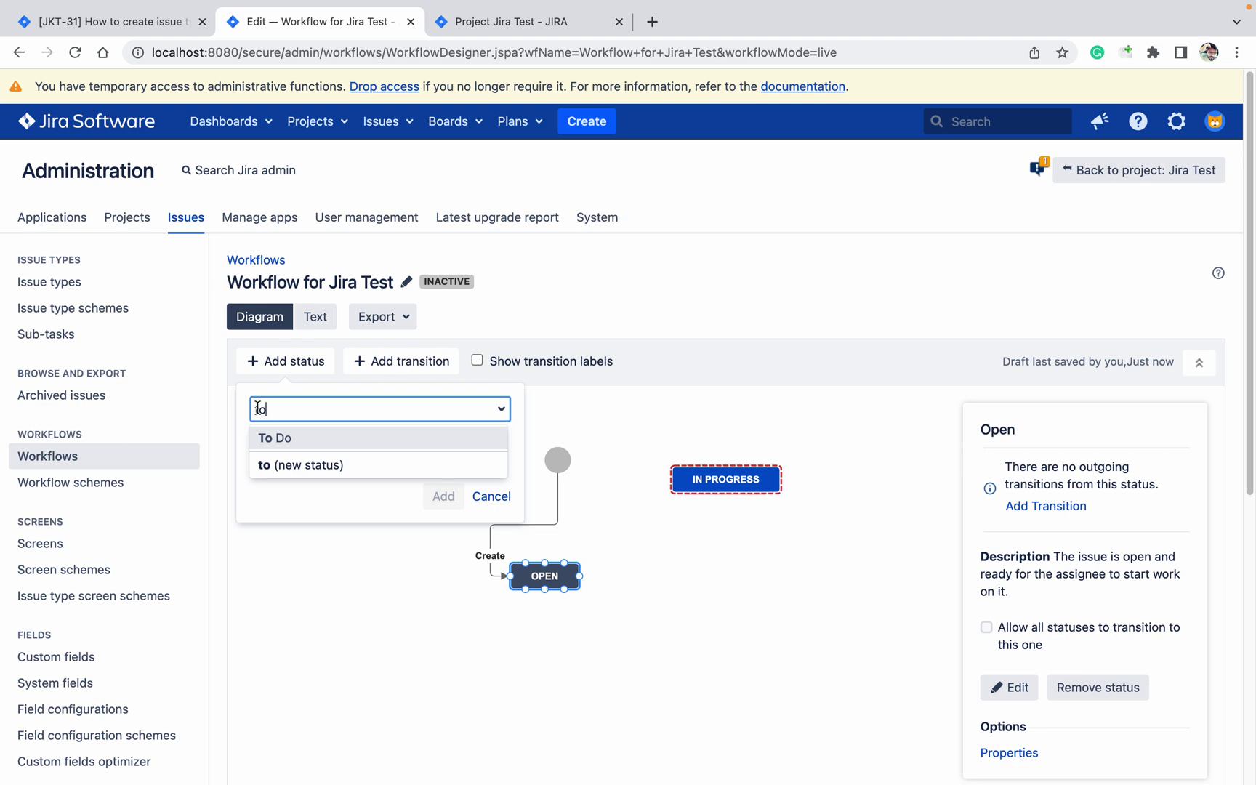
left_click(294, 442)
left_click(437, 496)
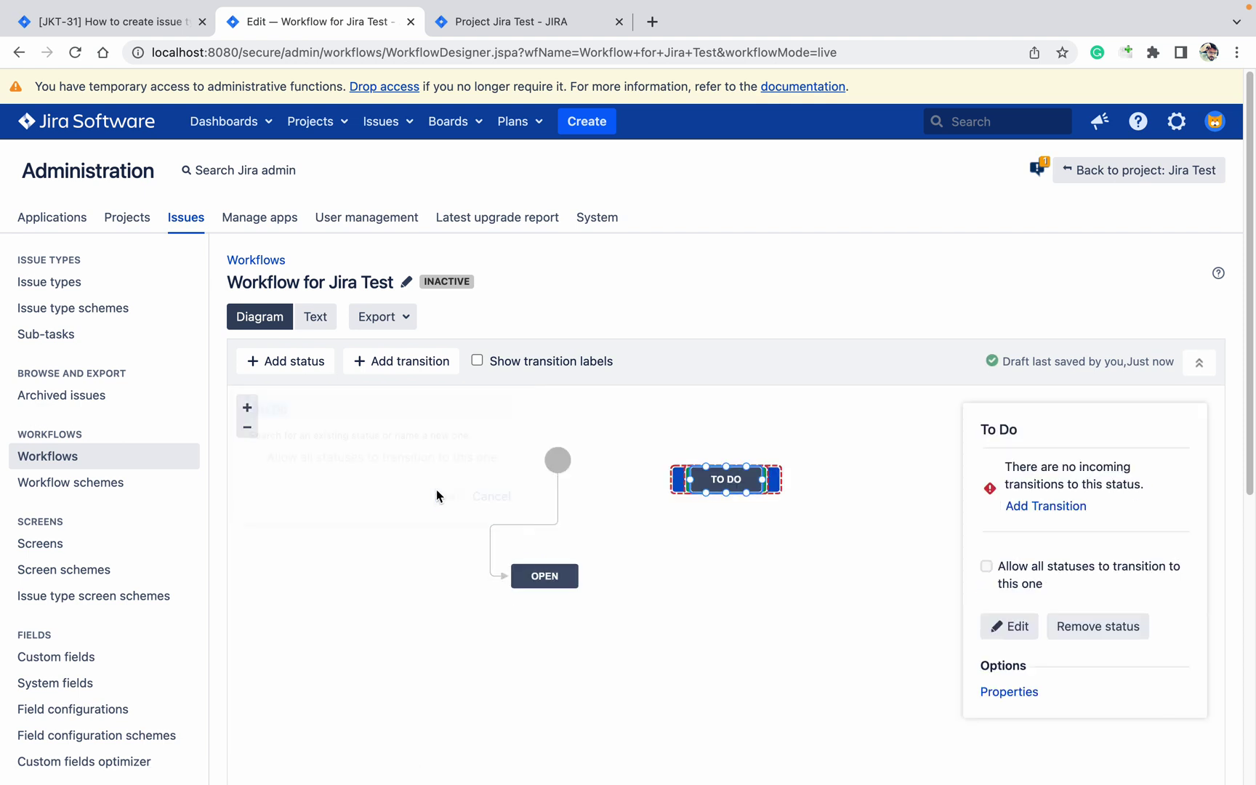
left_click_drag(738, 493, 702, 560)
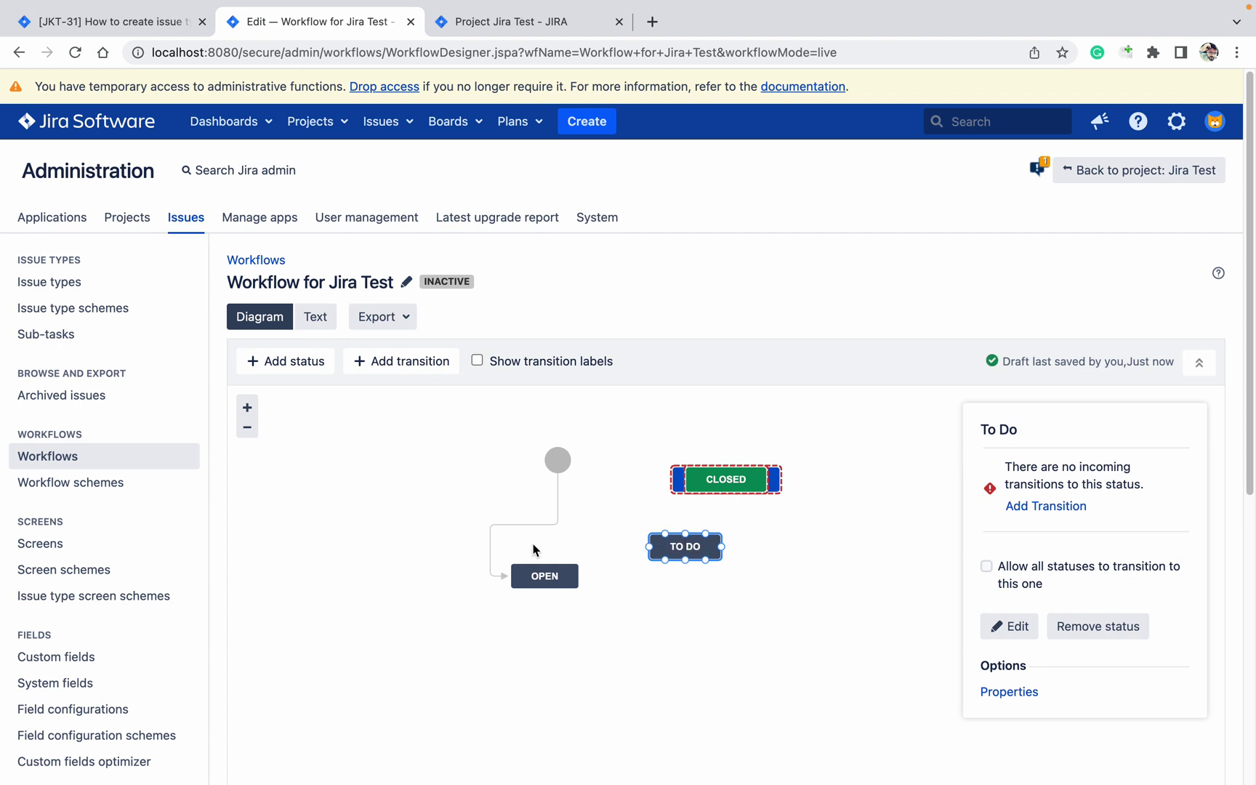
Redirect the Create transition to end at To Do, then remove the Open status.
left_click(492, 556)
left_click_drag(504, 578, 673, 531)
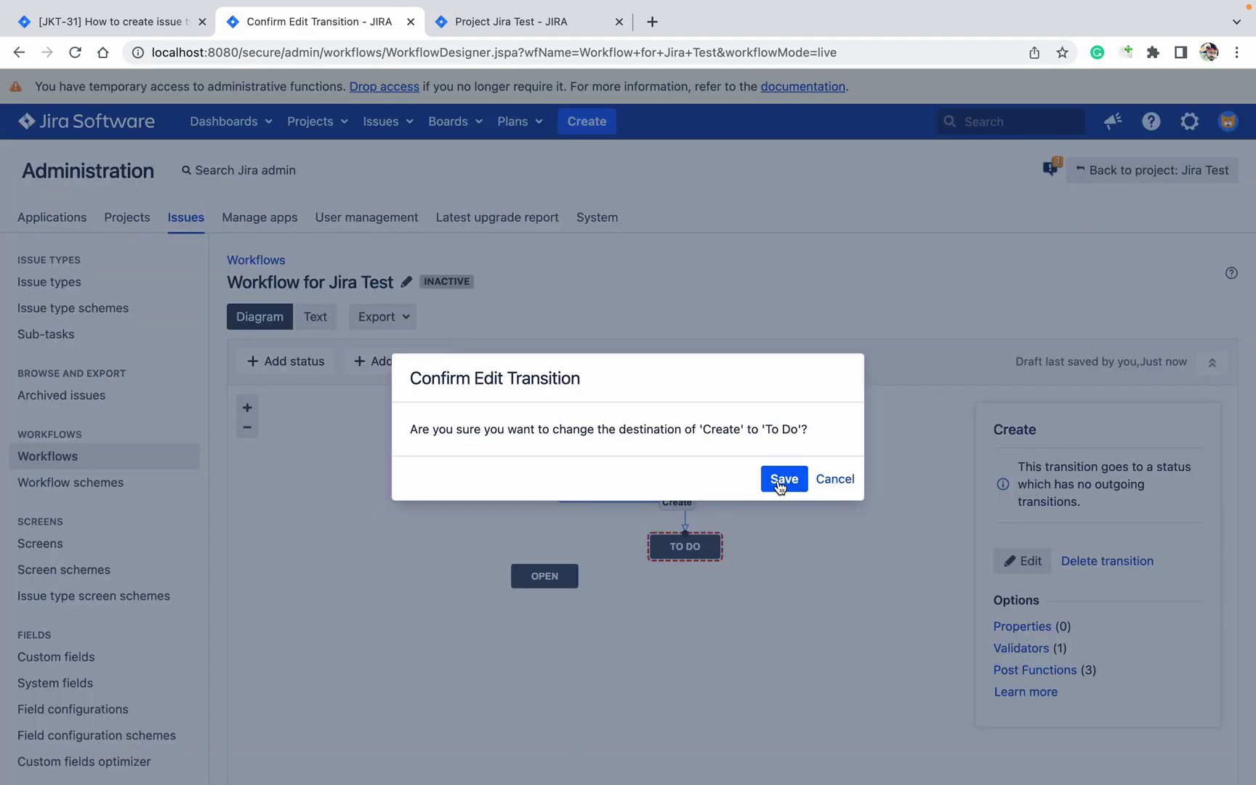
left_click(779, 480)
left_click(544, 571)
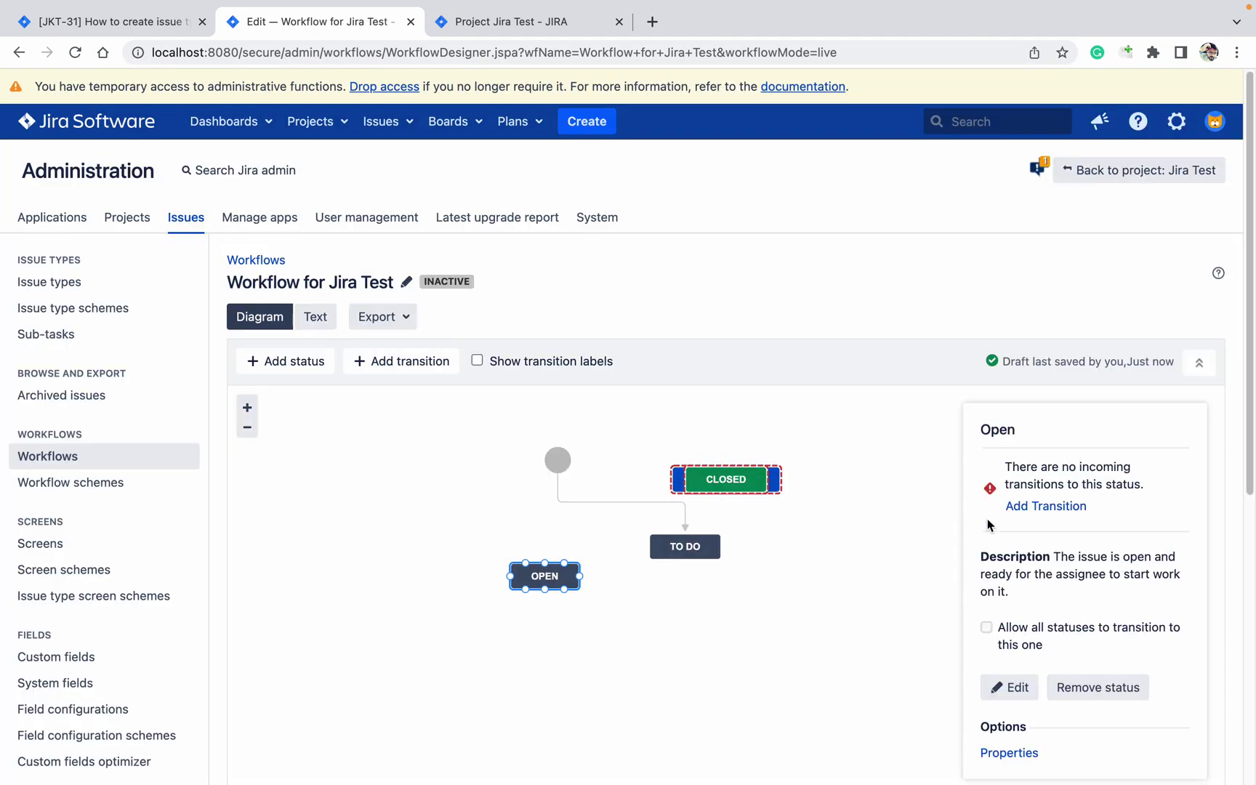
left_click(1087, 687)
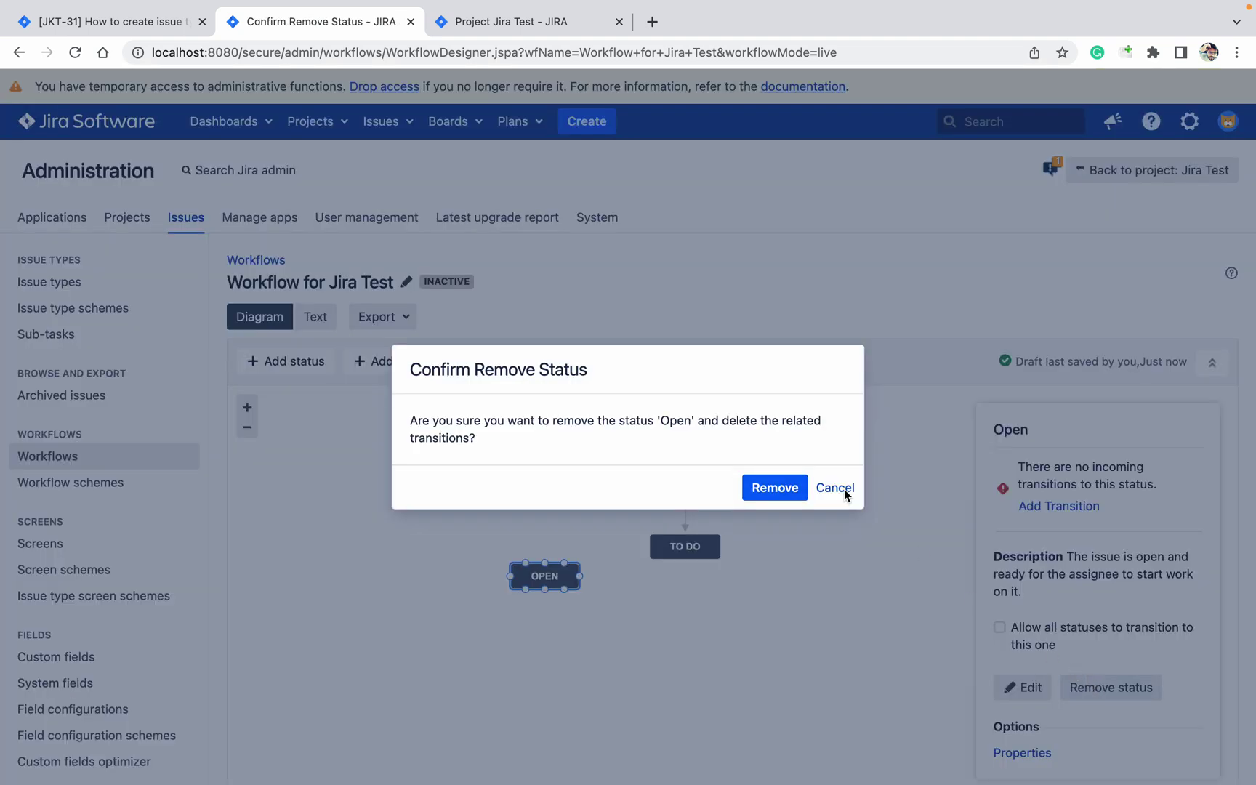
left_click(777, 487)
Line up To Do, In Progress and Closed in a column and draw a To Do-to-In Progress transition.
left_click_drag(700, 549, 574, 534)
left_click_drag(722, 489, 559, 608)
left_click_drag(737, 487, 574, 675)
mouse_move(557, 543)
left_click_drag(558, 545, 559, 585)
Name the To Do-to-In Progress transition 'Start Progress' and add it.
left_click(580, 405)
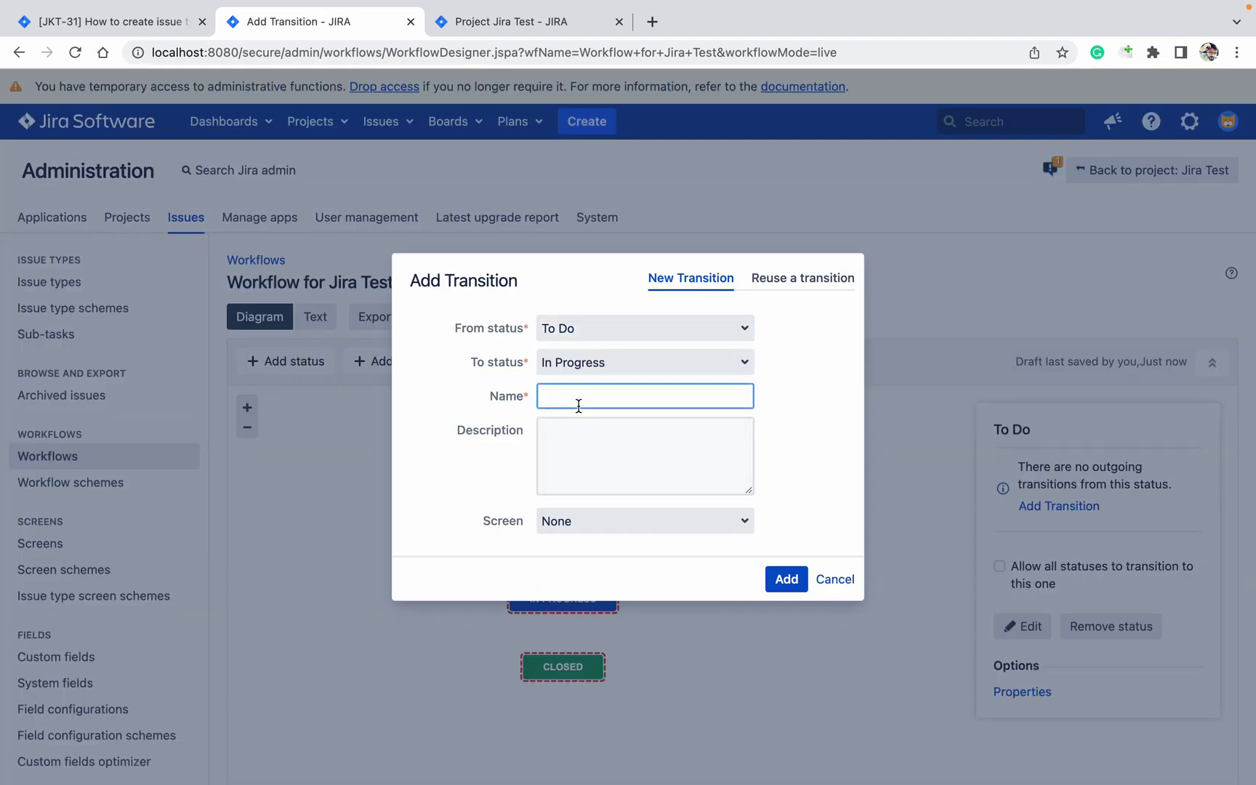
type("Start Progress")
left_click(783, 581)
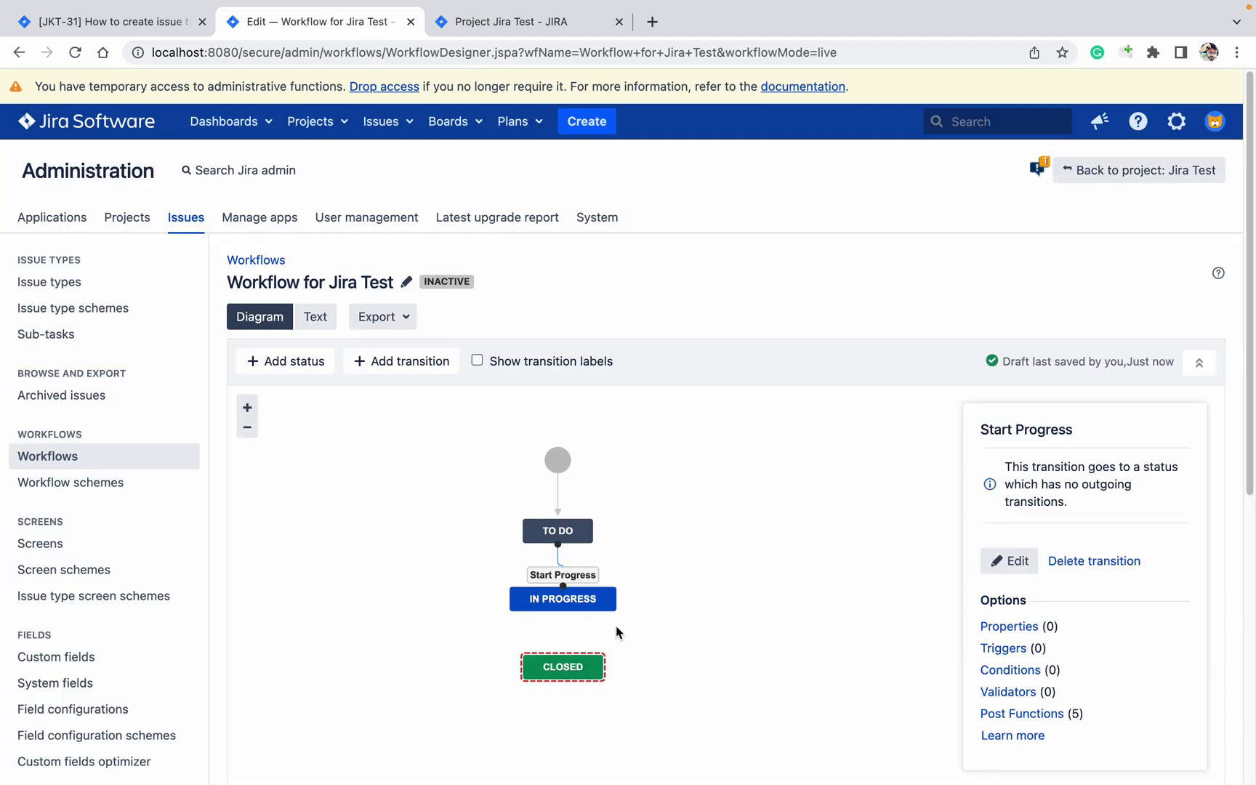
Add a Closed transition from IN PROGRESS to CLOSED and straighten the connector.
left_click(574, 609)
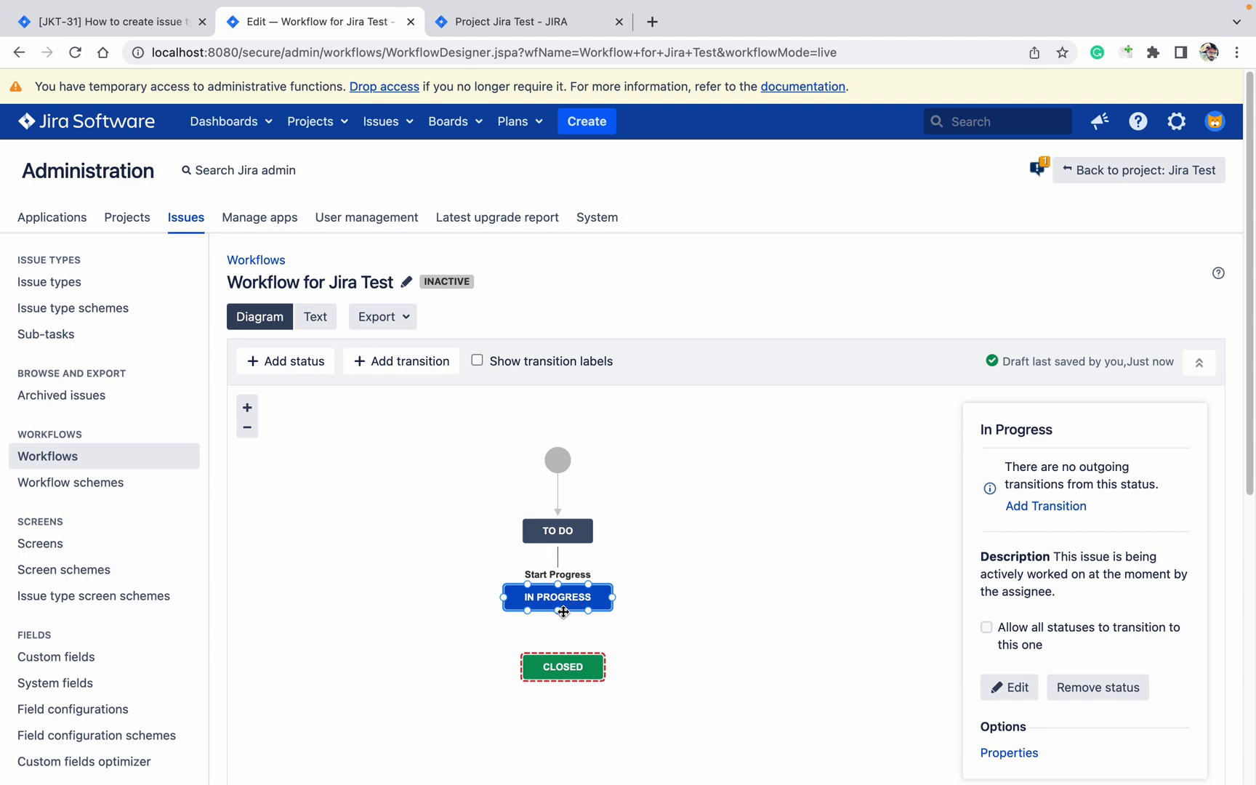
left_click_drag(557, 610, 561, 658)
left_click(590, 401)
type("Closed")
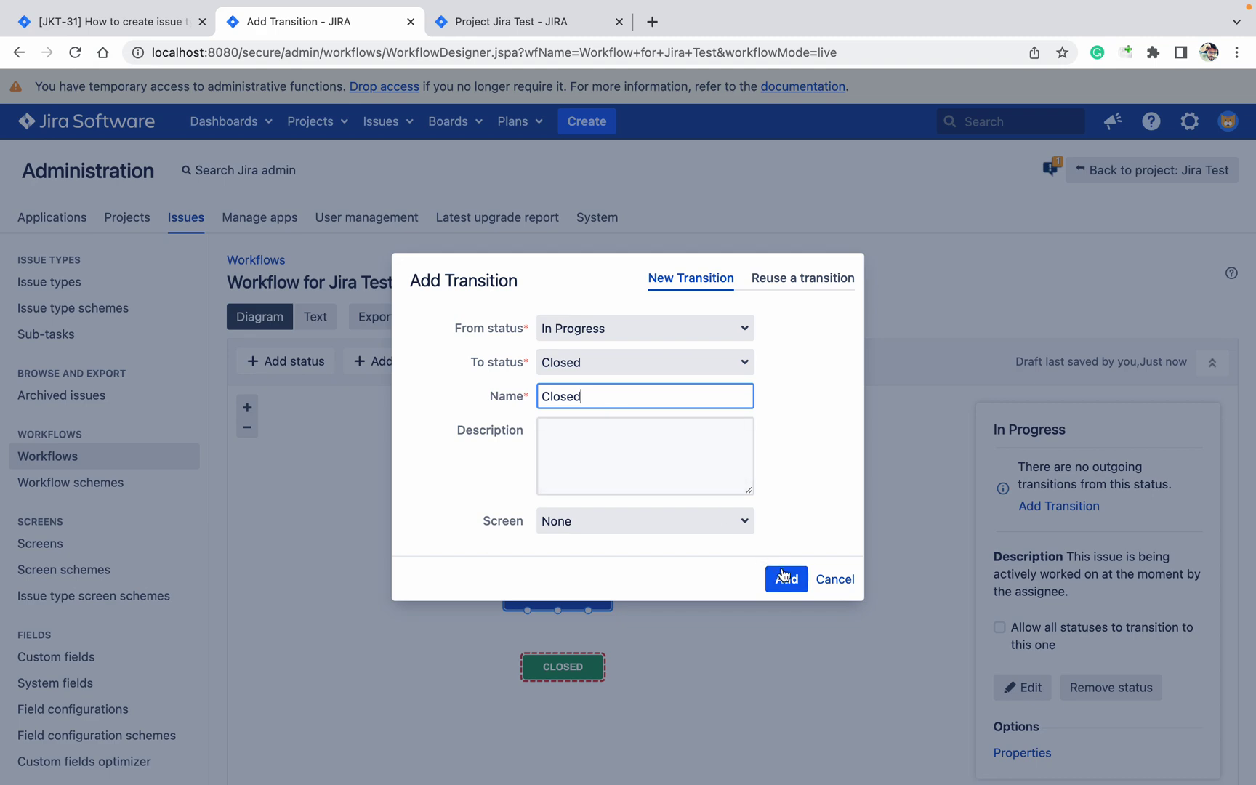
left_click(786, 579)
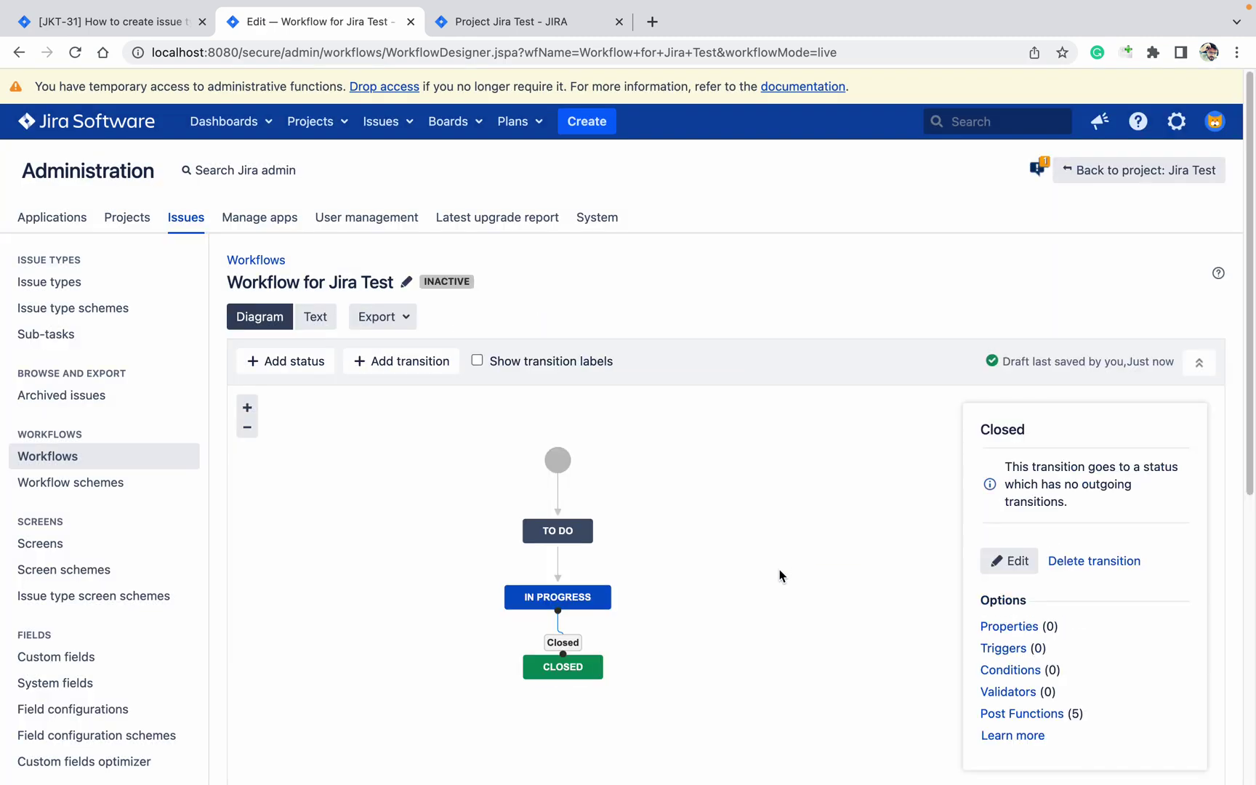
left_click_drag(589, 665, 581, 657)
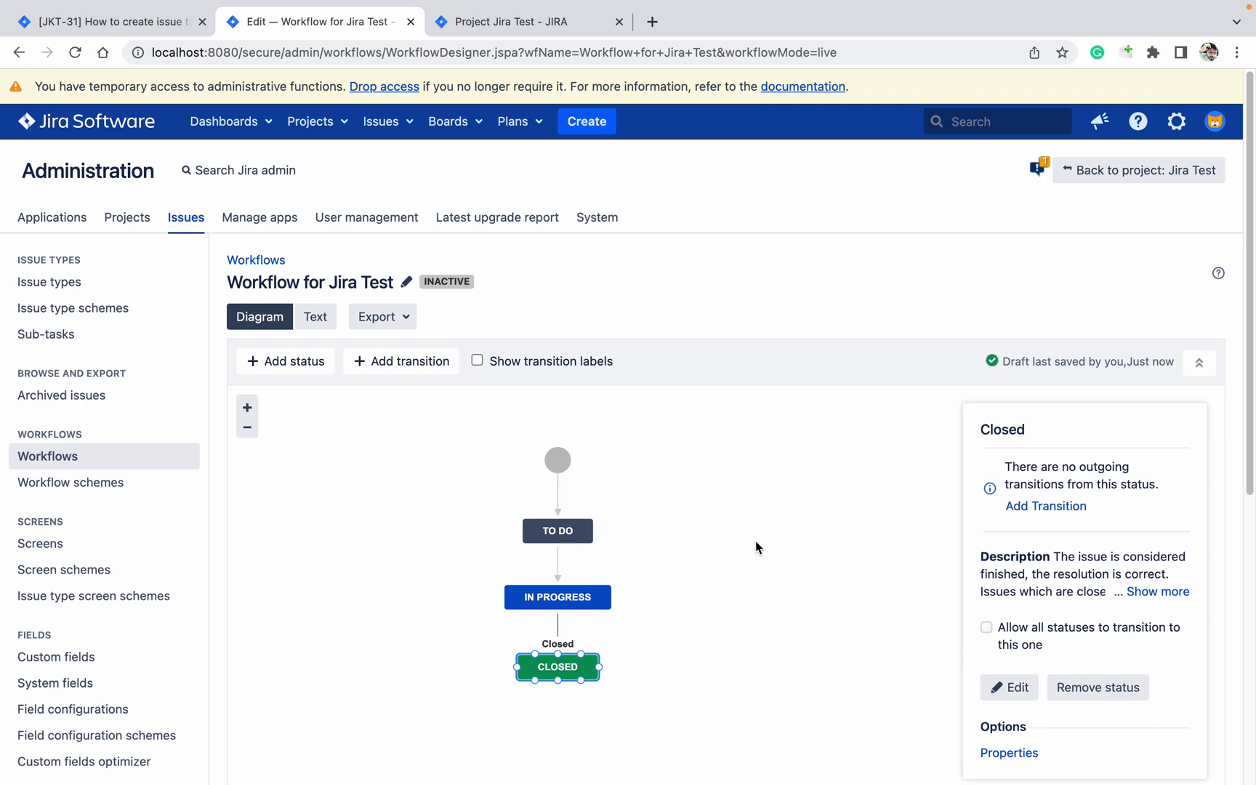
left_click(118, 482, "super")
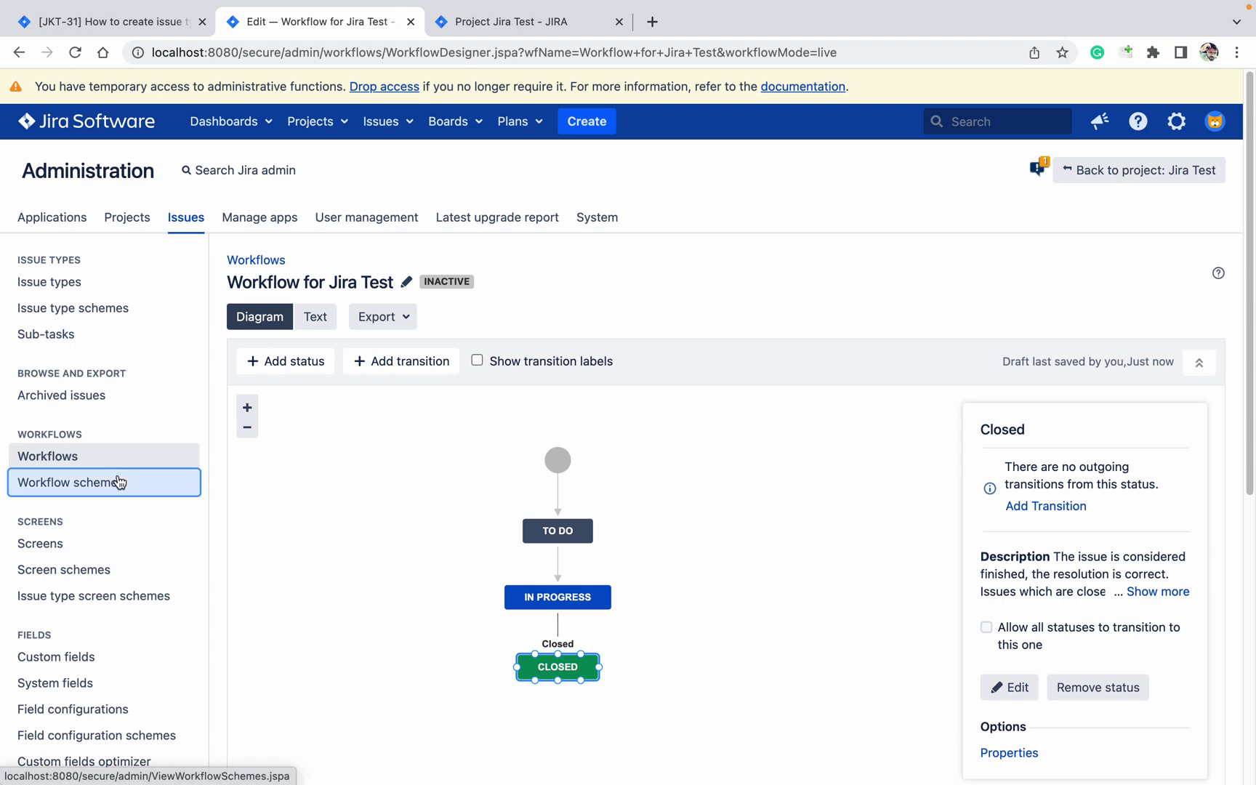
From the Workflow schemes list, add a scheme named 'Workflow scheme for Jira Test'.
left_click(715, 22)
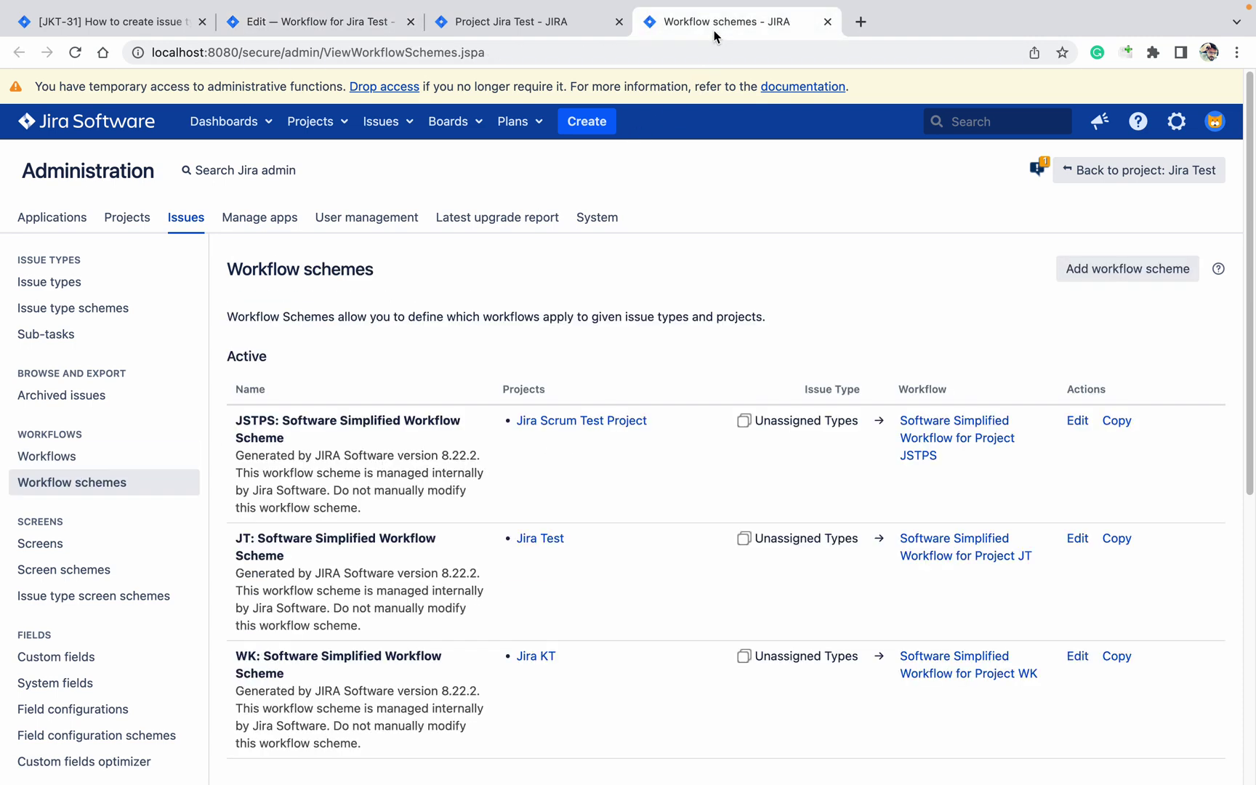
left_click(1110, 269)
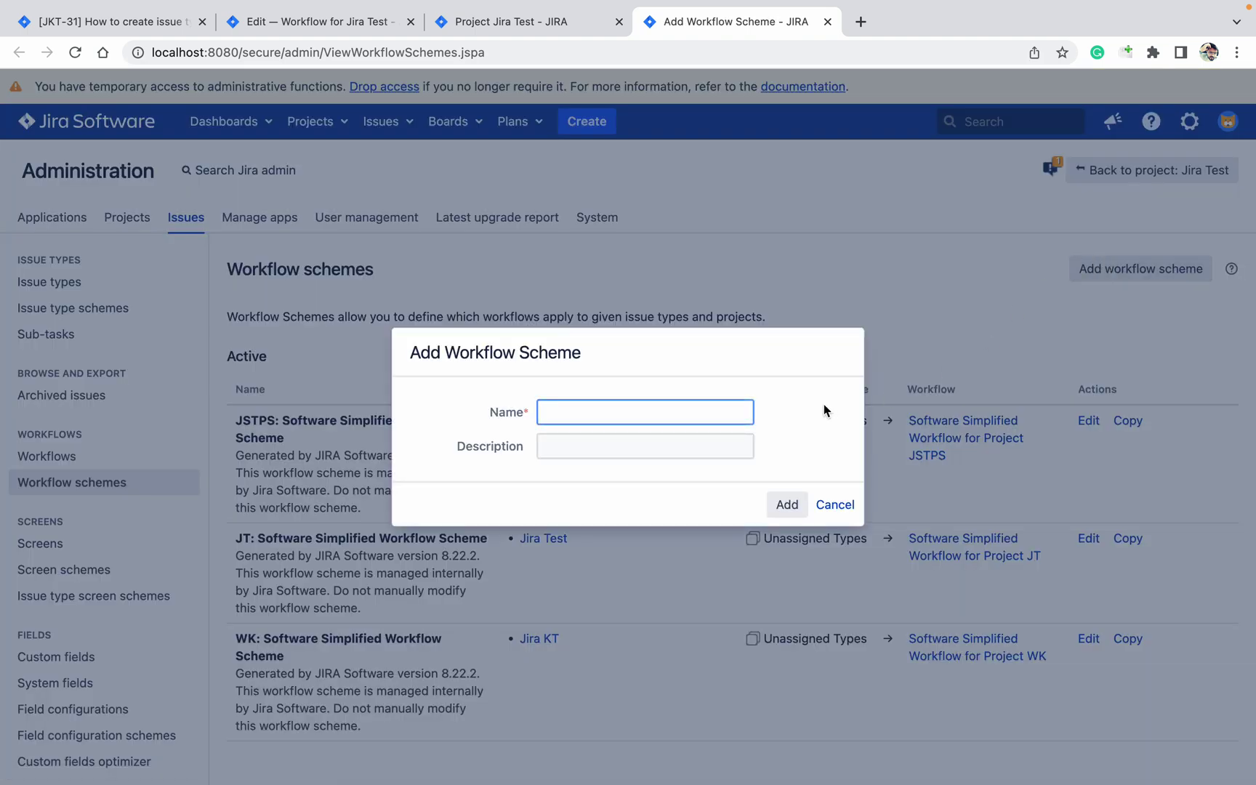
type("Workflow scheme for Jira Test")
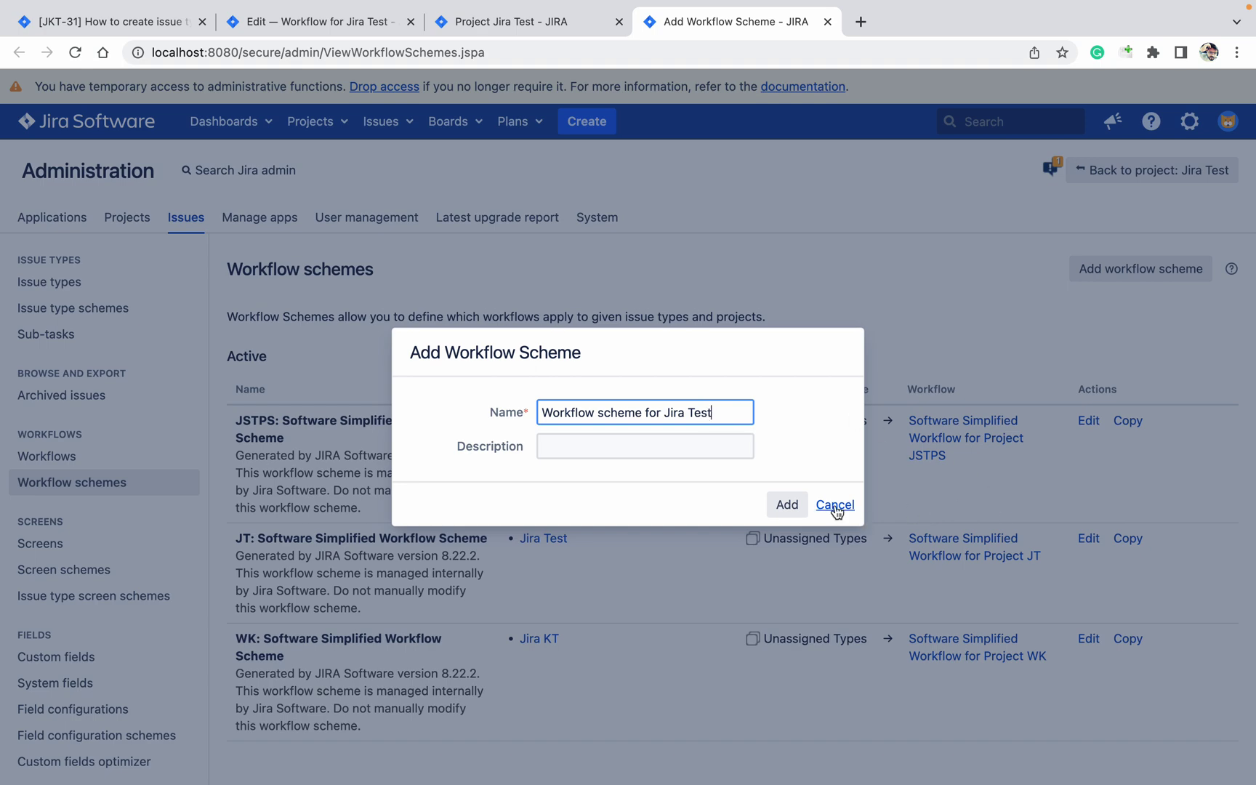
left_click(787, 504)
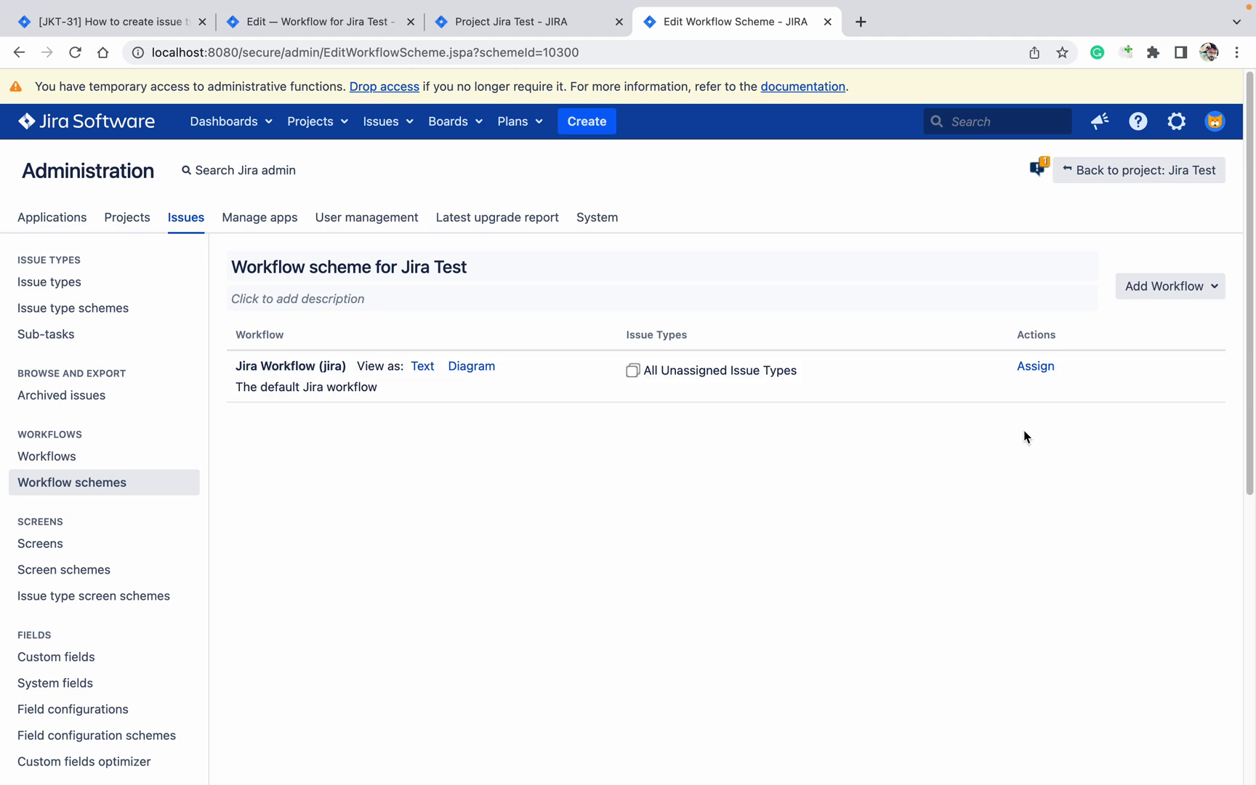
Add the existing Workflow for Jira Test to the scheme and assign it to the Request issue type.
left_click(1173, 288)
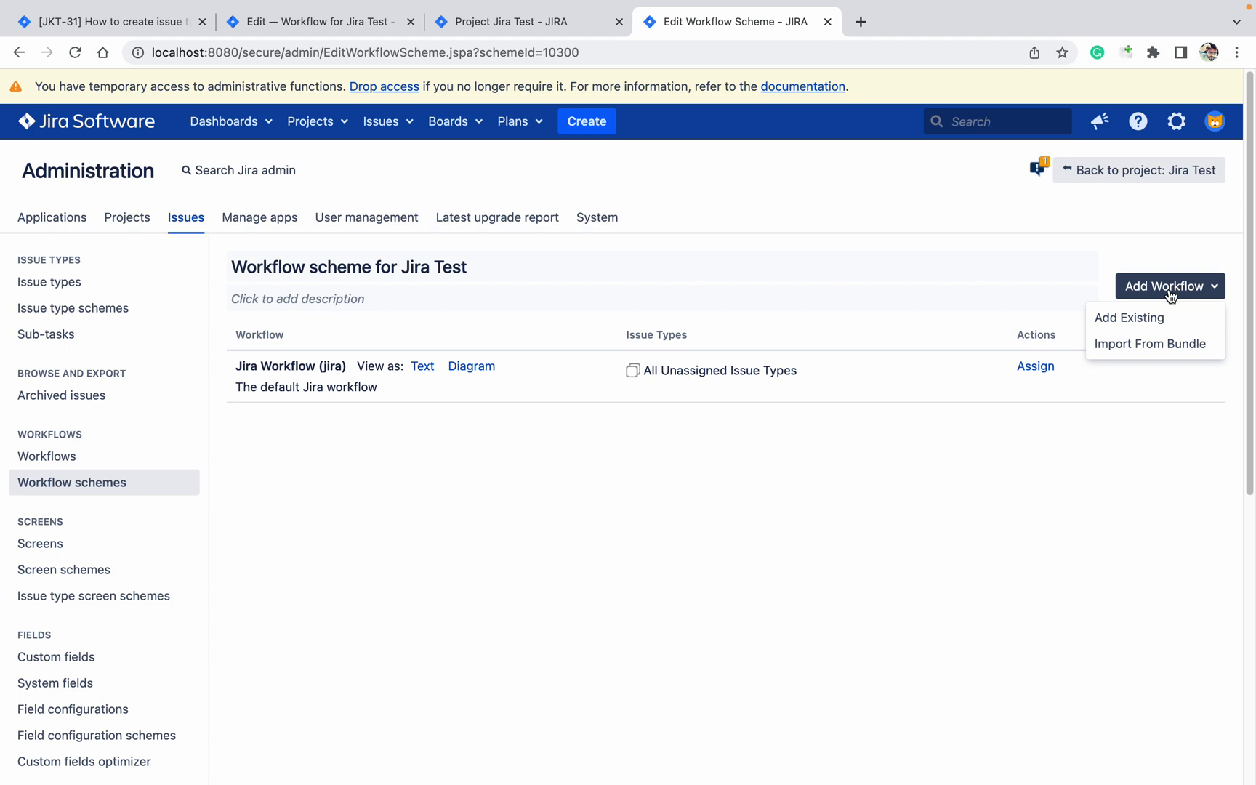
left_click(1164, 316)
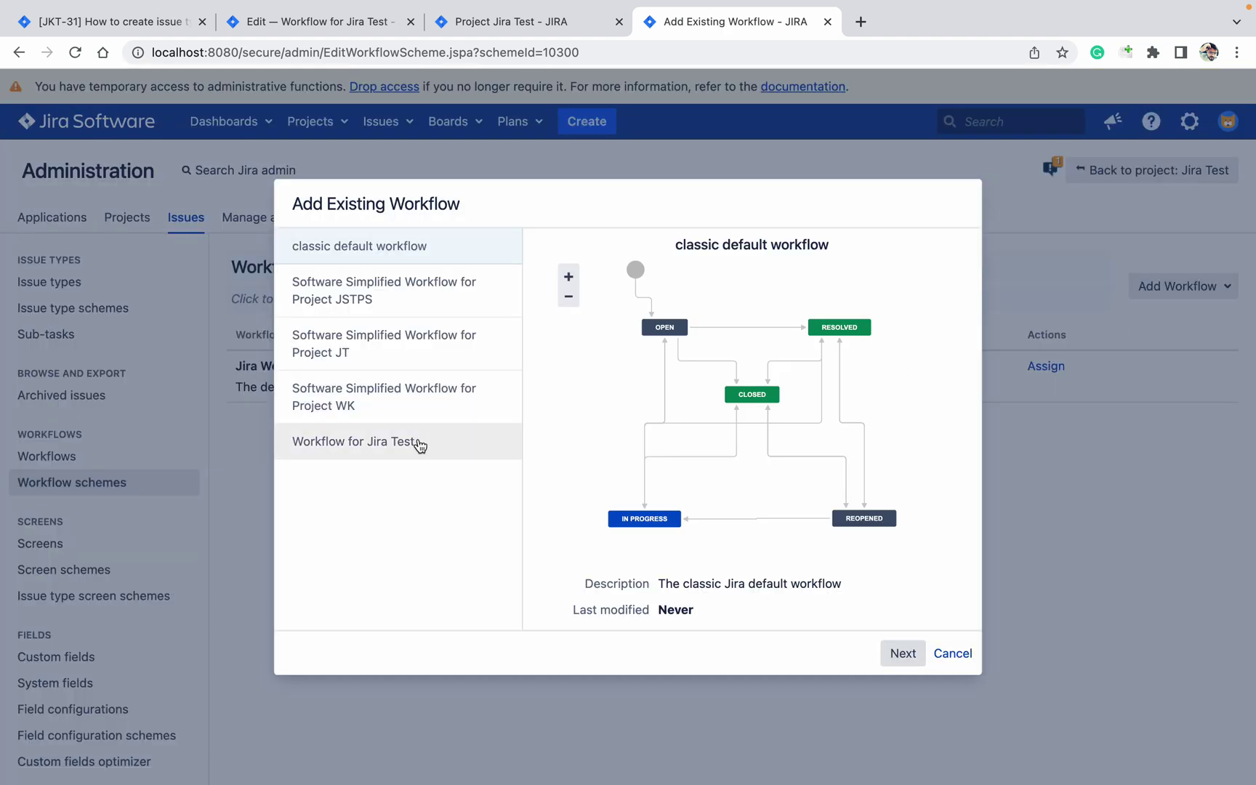
left_click(415, 441)
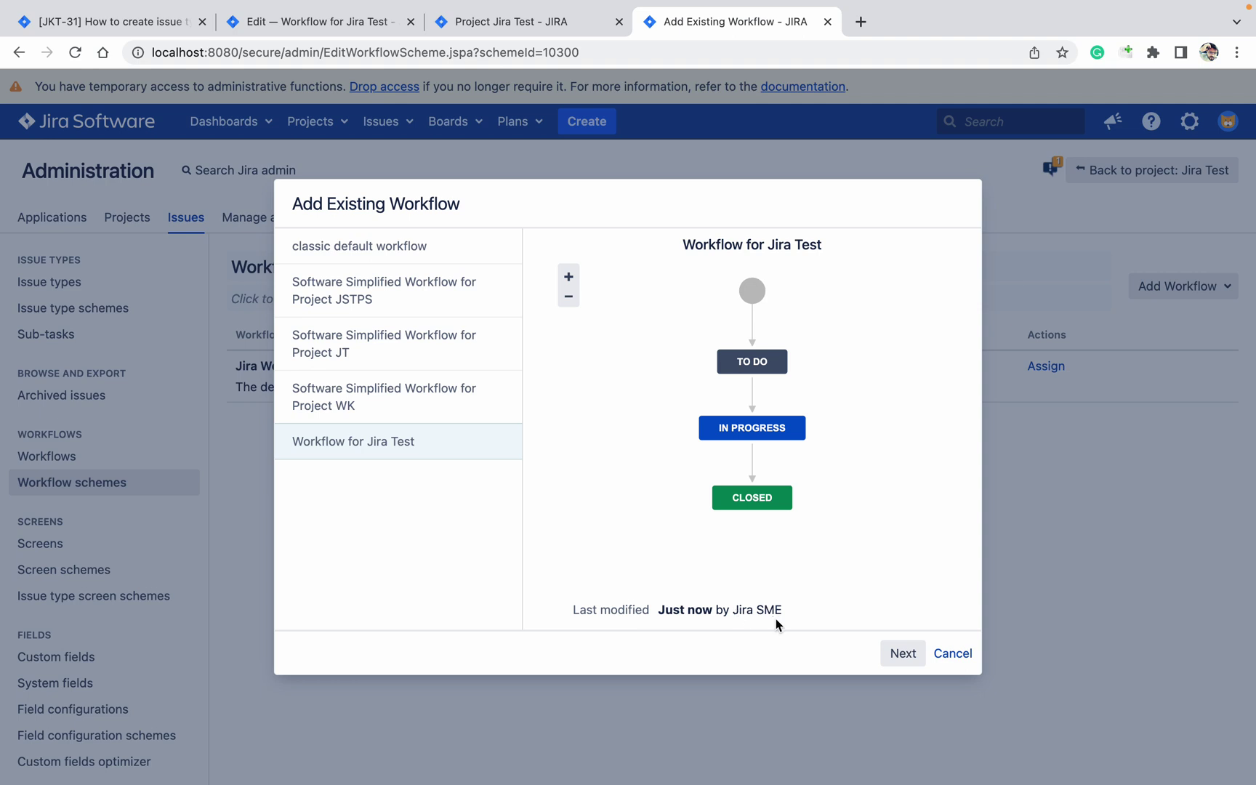
left_click(898, 652)
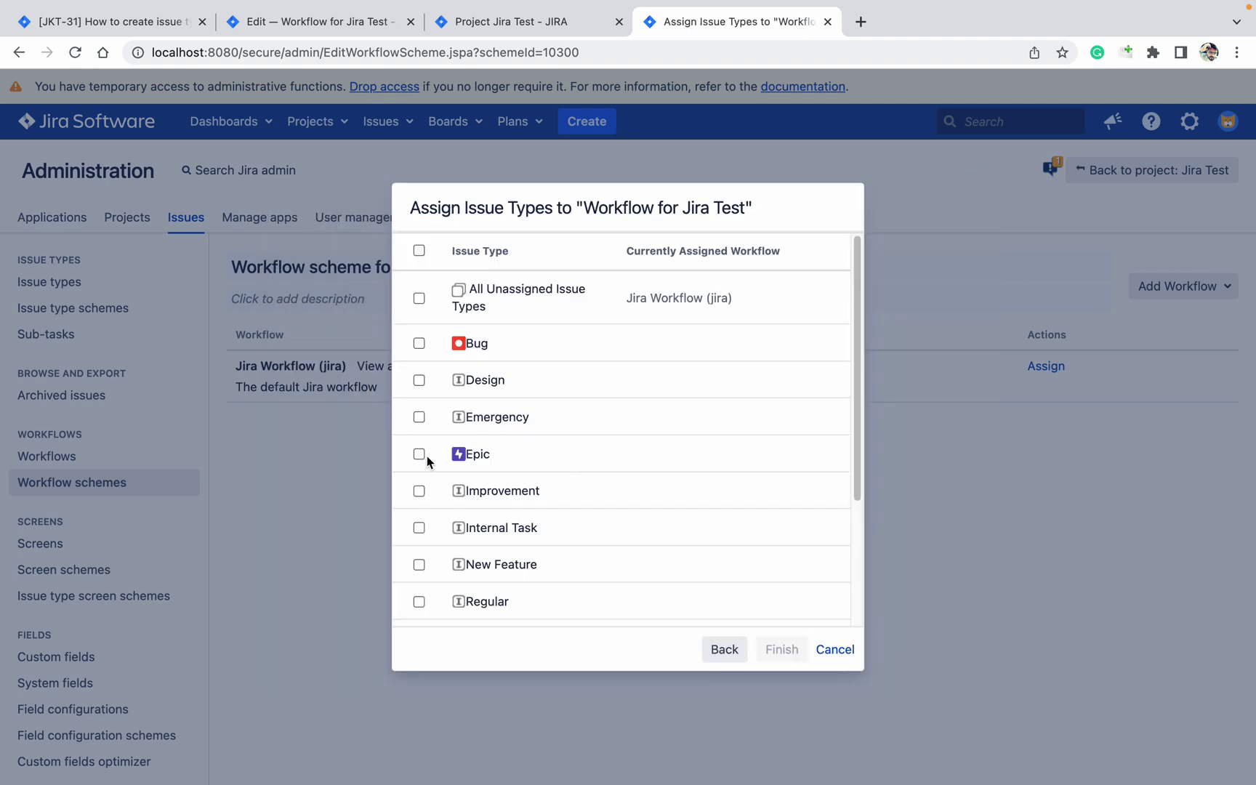
scroll(438, 514, "down", 3)
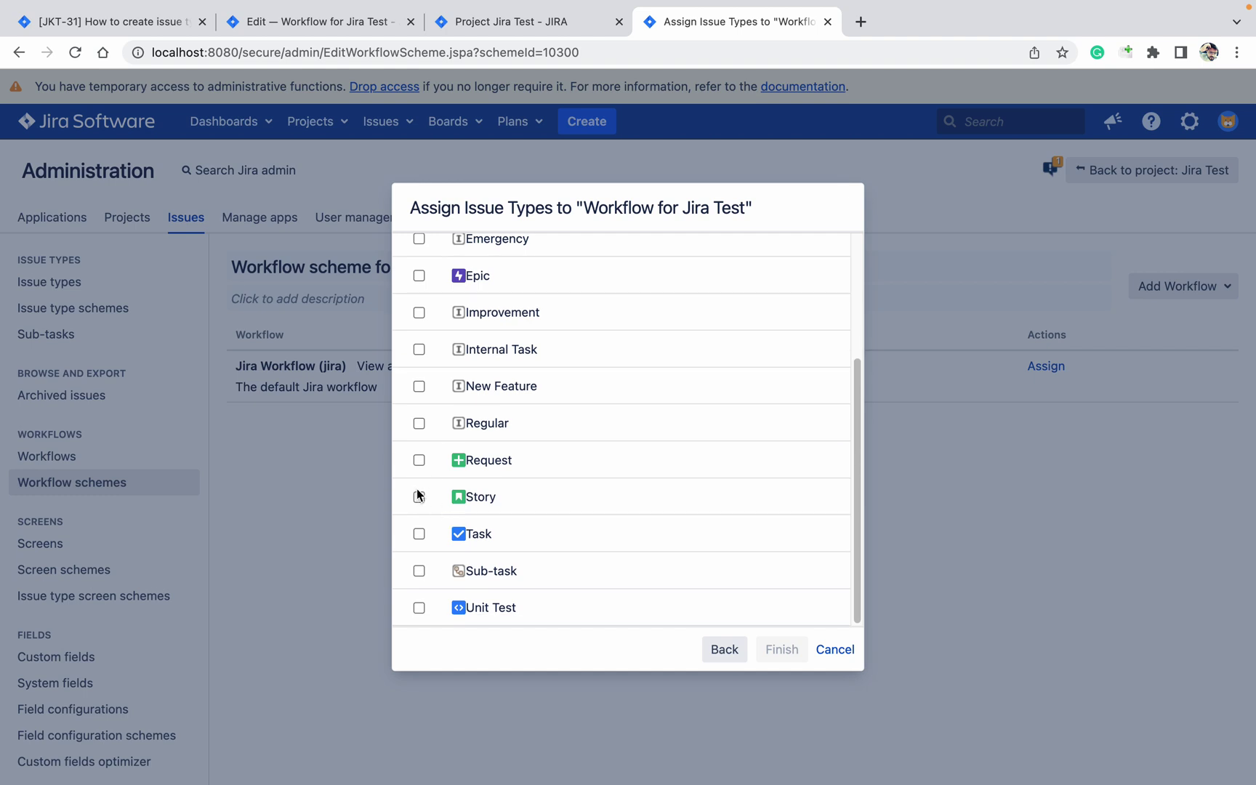
left_click(419, 460)
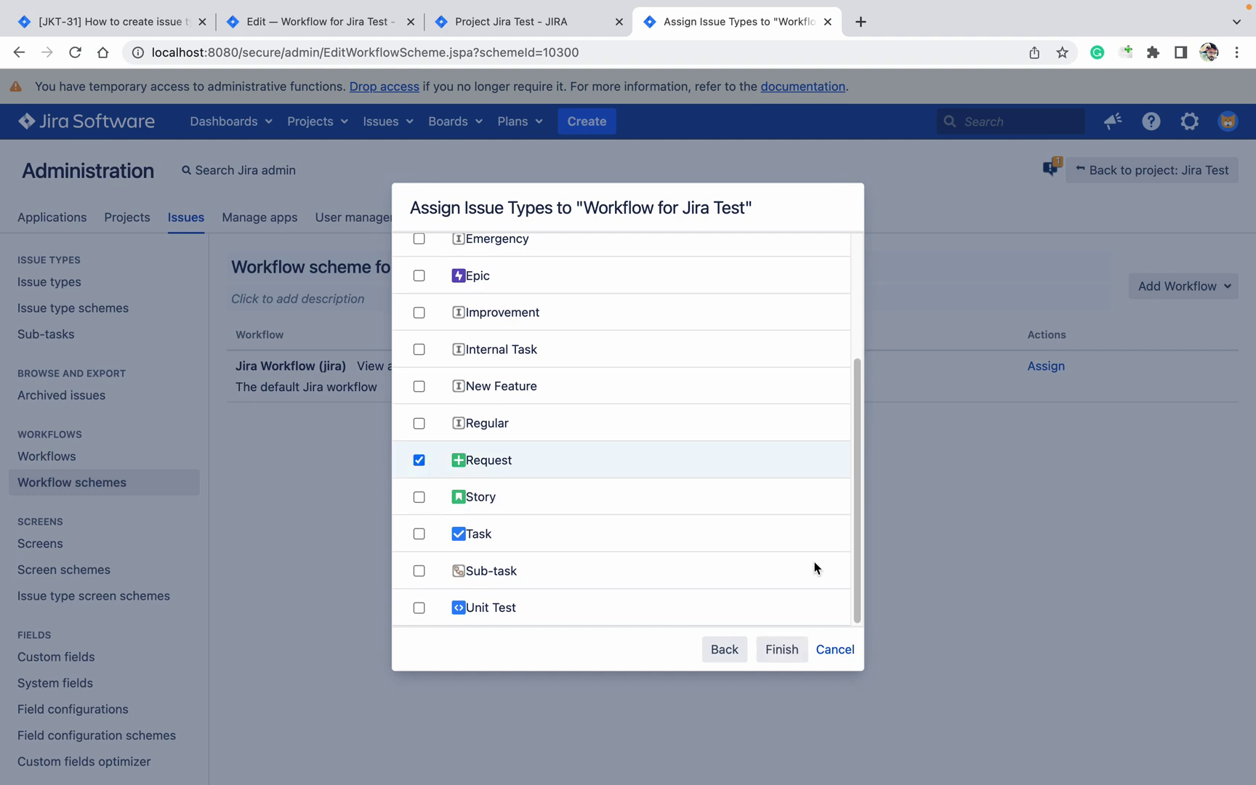
left_click(775, 649)
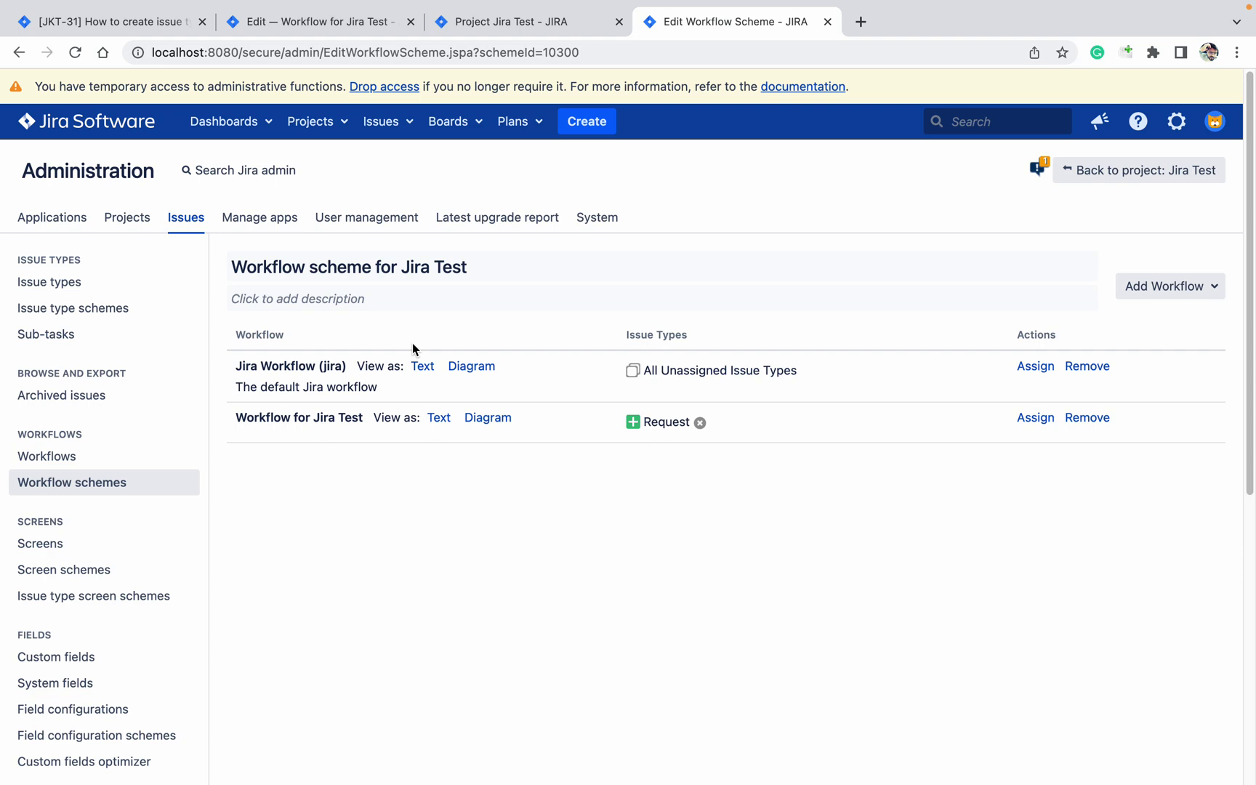
left_click(468, 275)
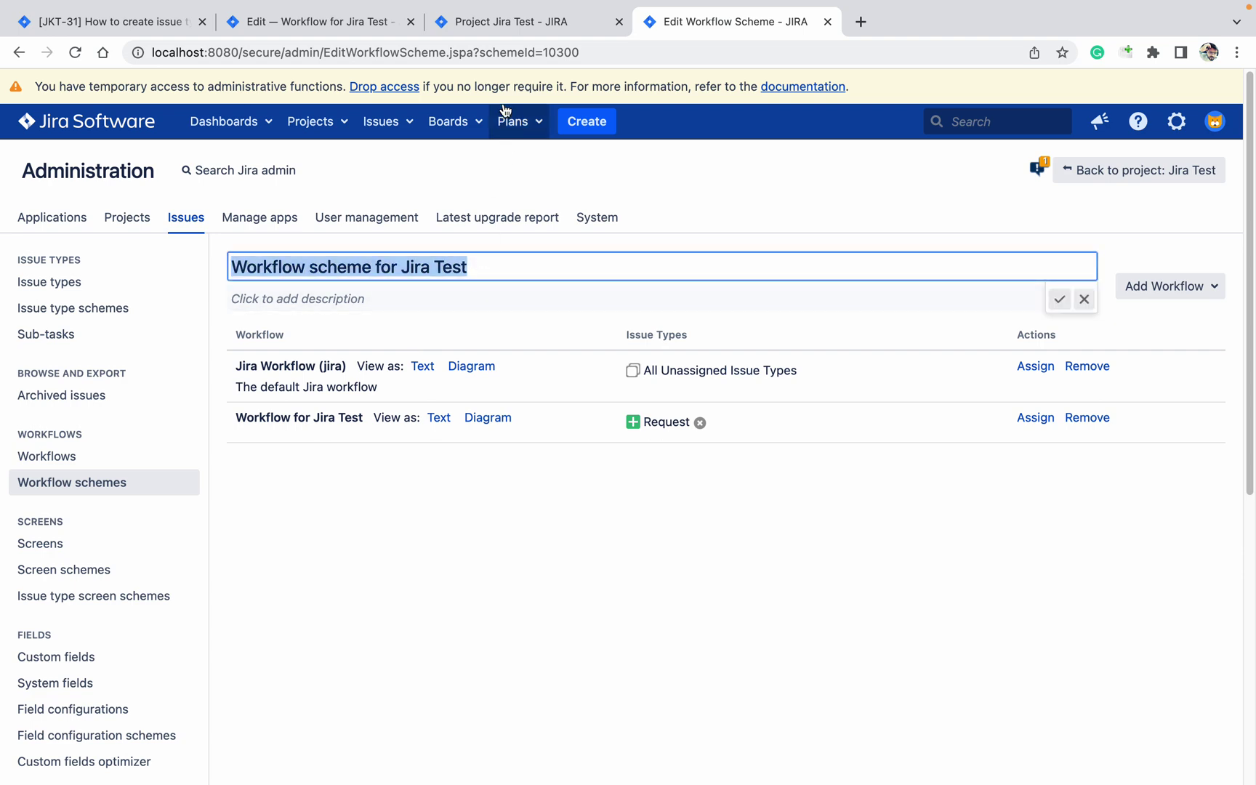
Switch the Jira Test project to use Workflow scheme for Jira Test.
left_click(524, 29)
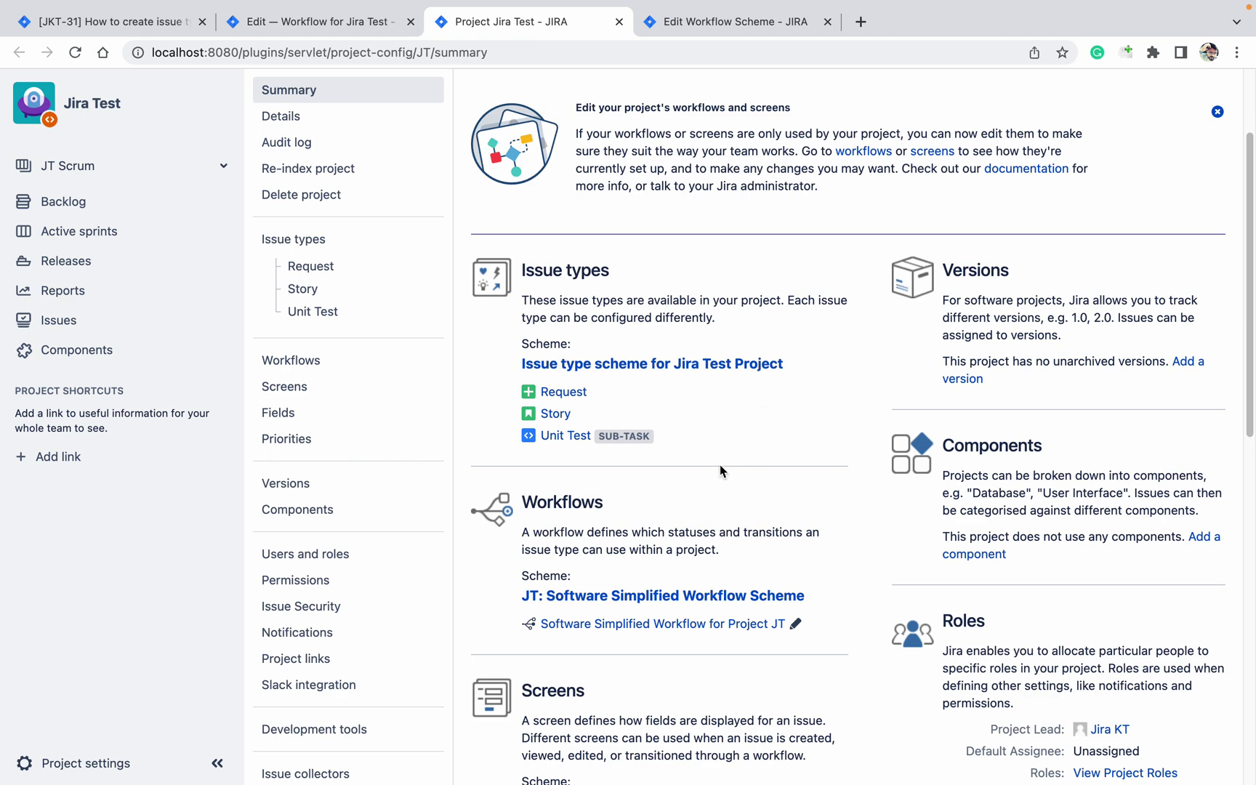
left_click(654, 594)
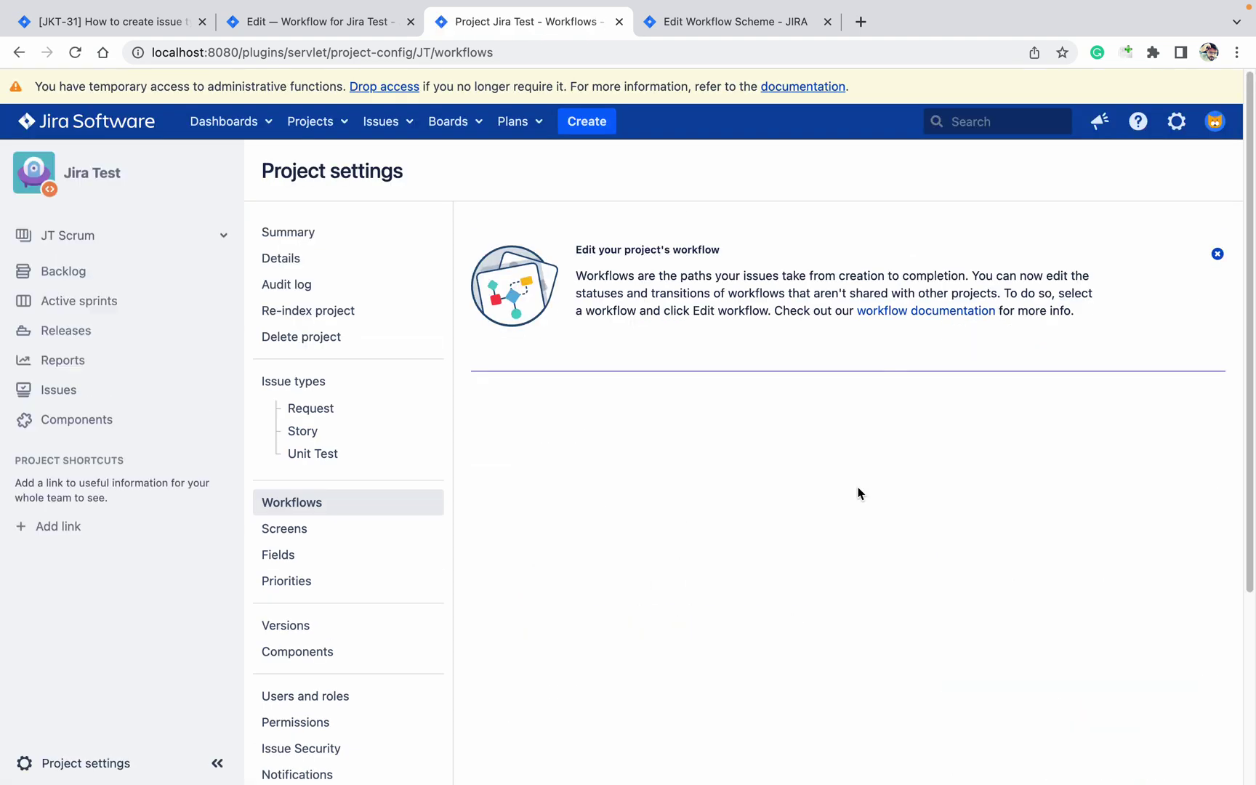
left_click(1143, 431)
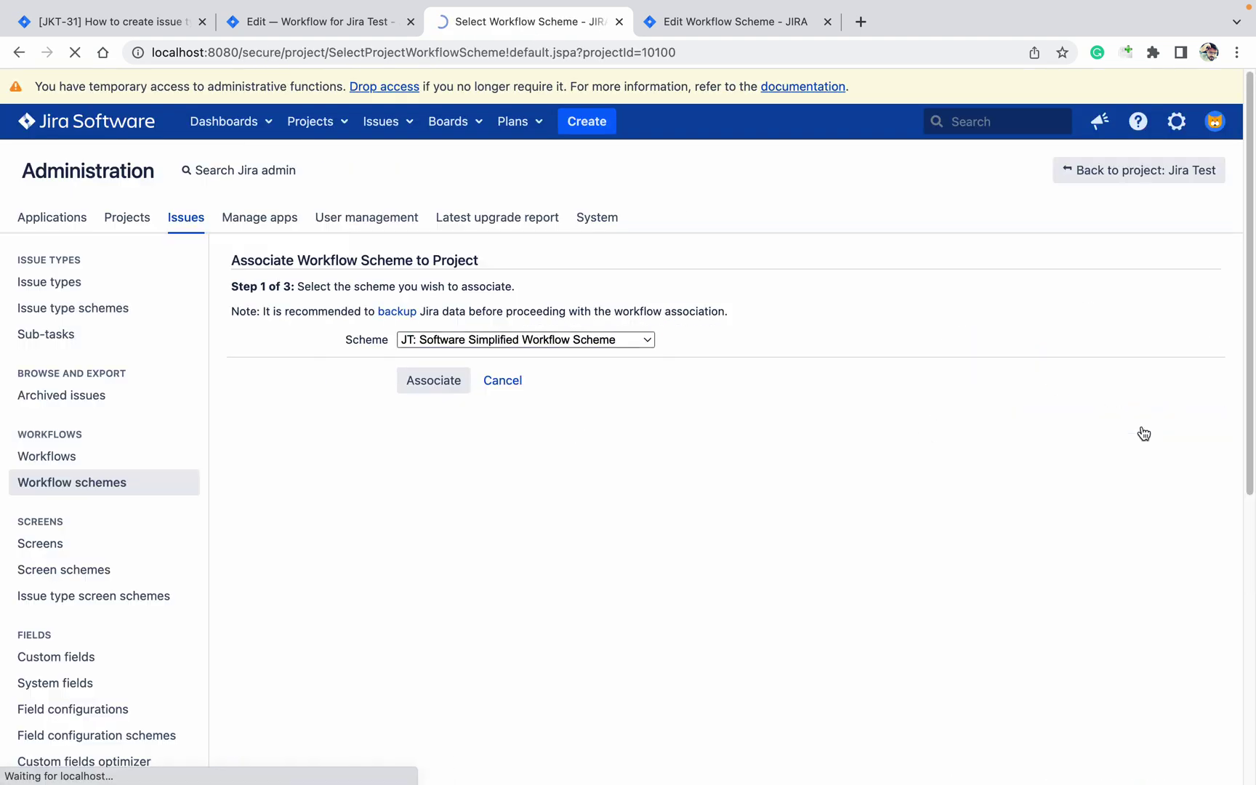
left_click(541, 345)
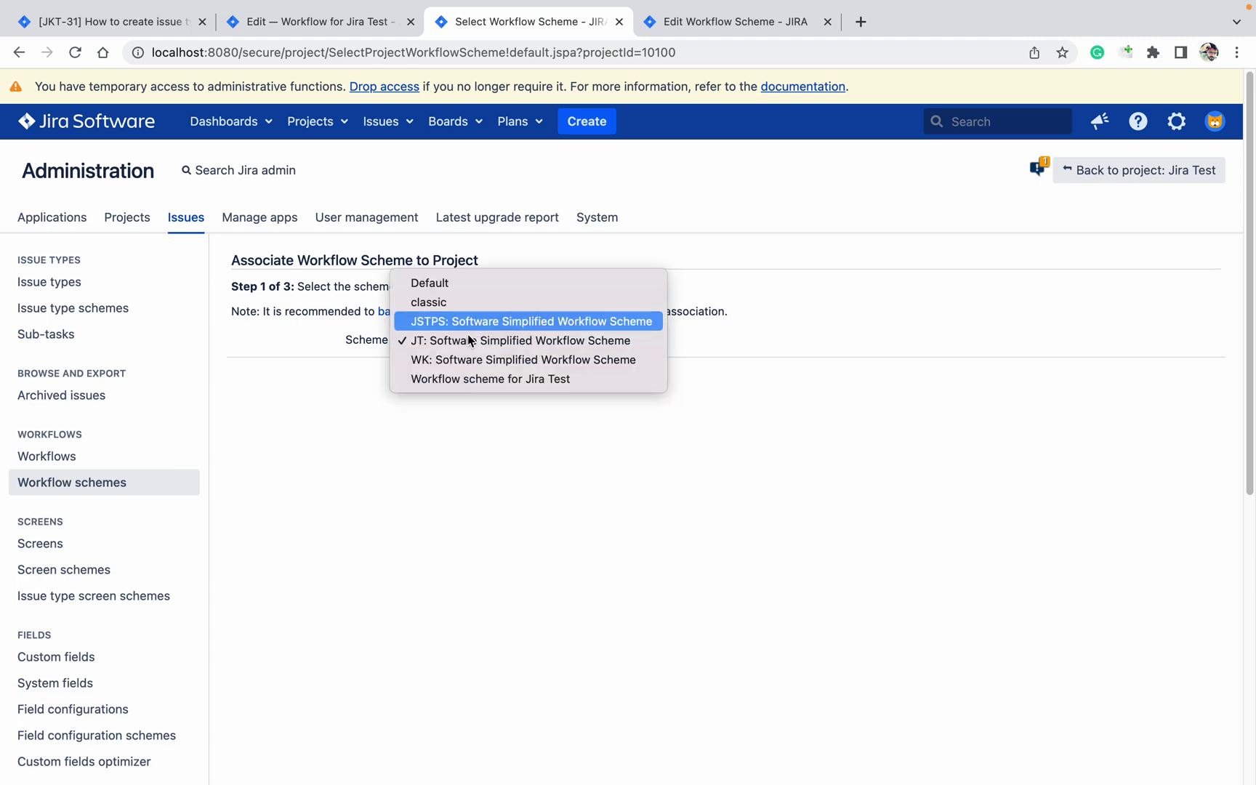
left_click(465, 378)
left_click(434, 378)
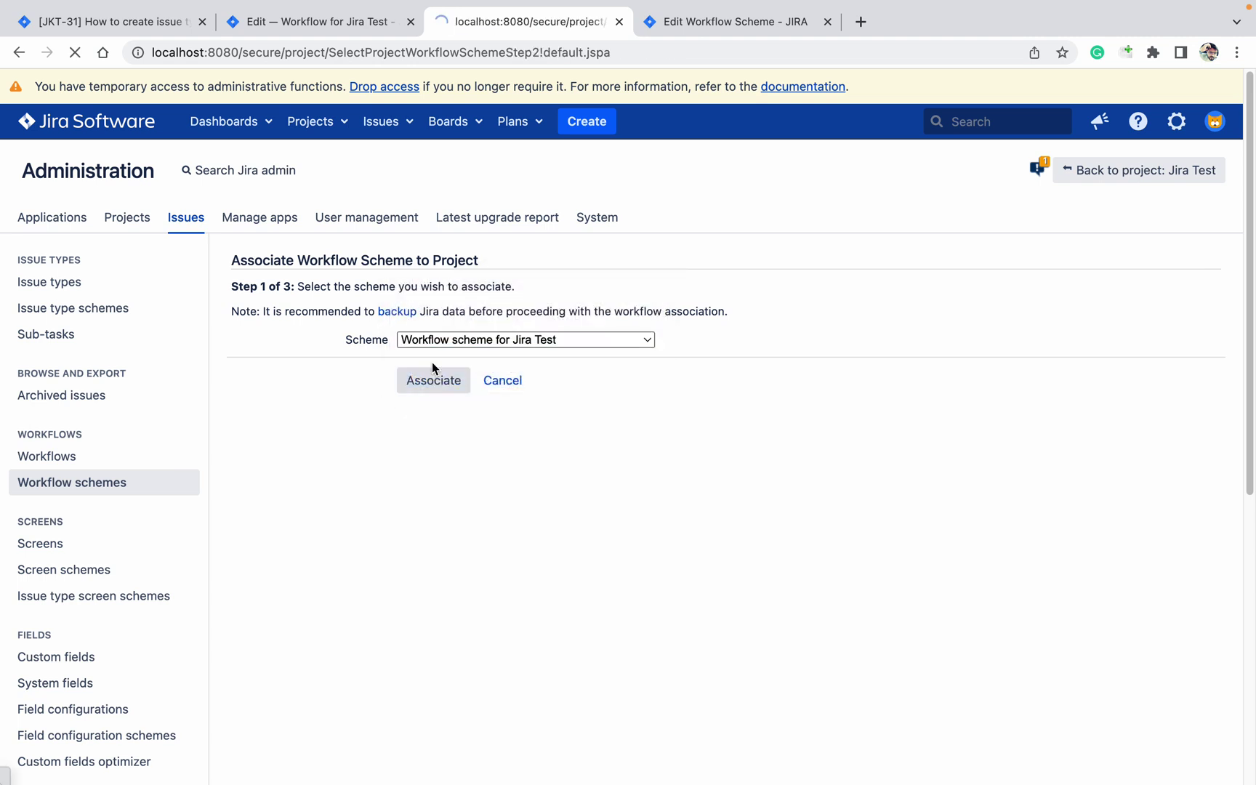
left_click(377, 407)
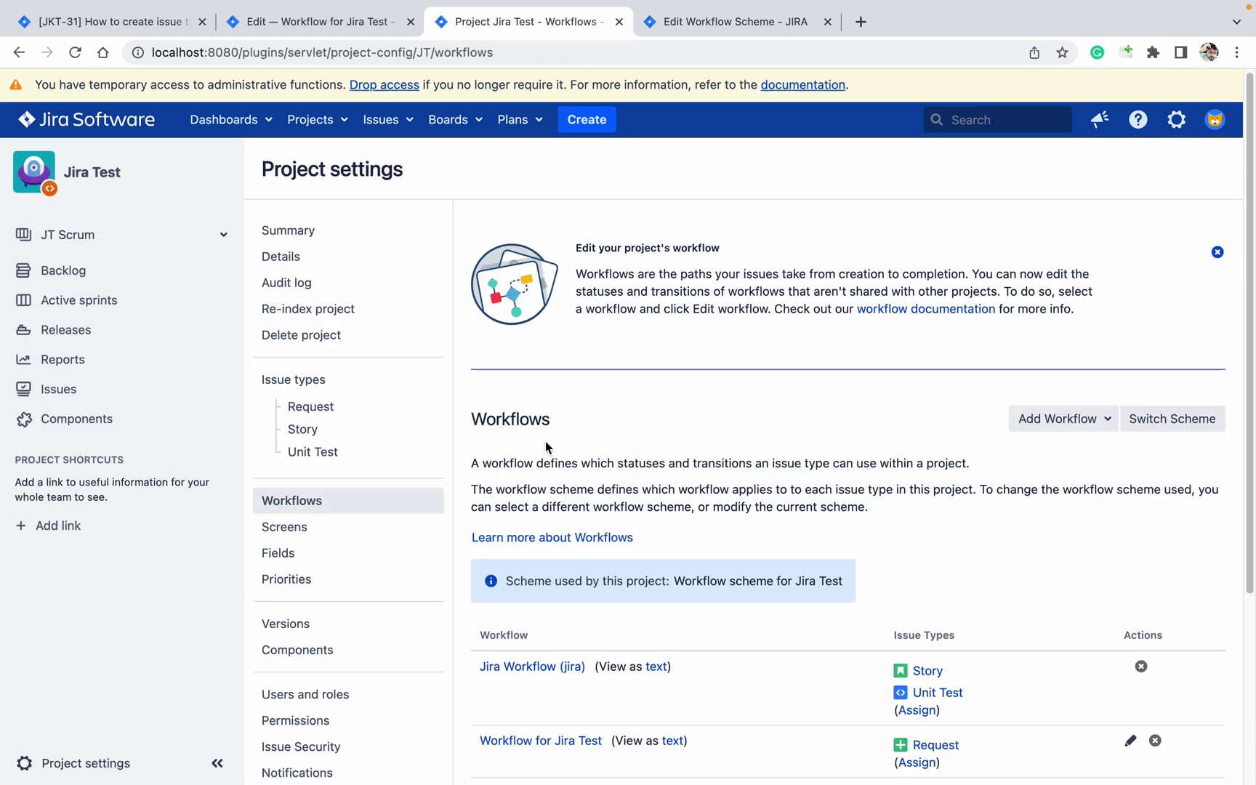
Refresh the workflow scheme page and return to the Jira Test project's workflow settings.
scroll(546, 440, "down", 4)
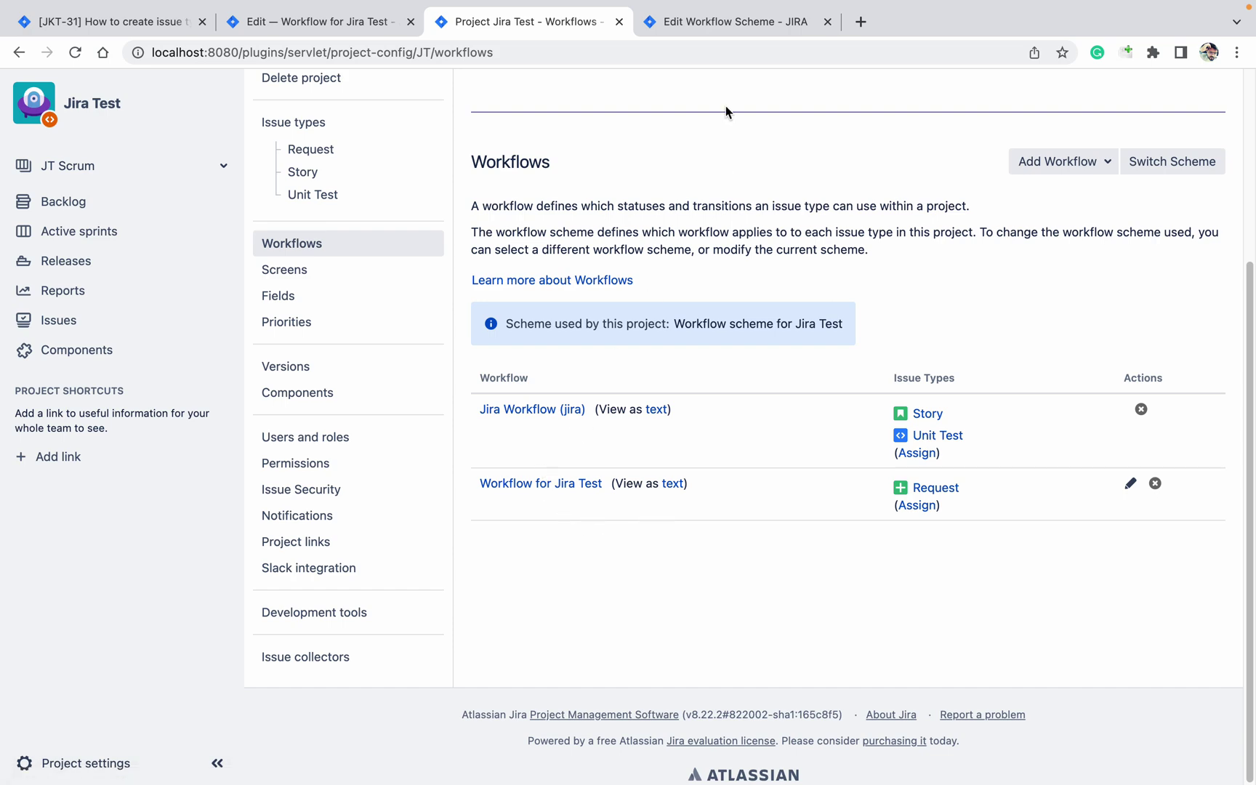
left_click(700, 30)
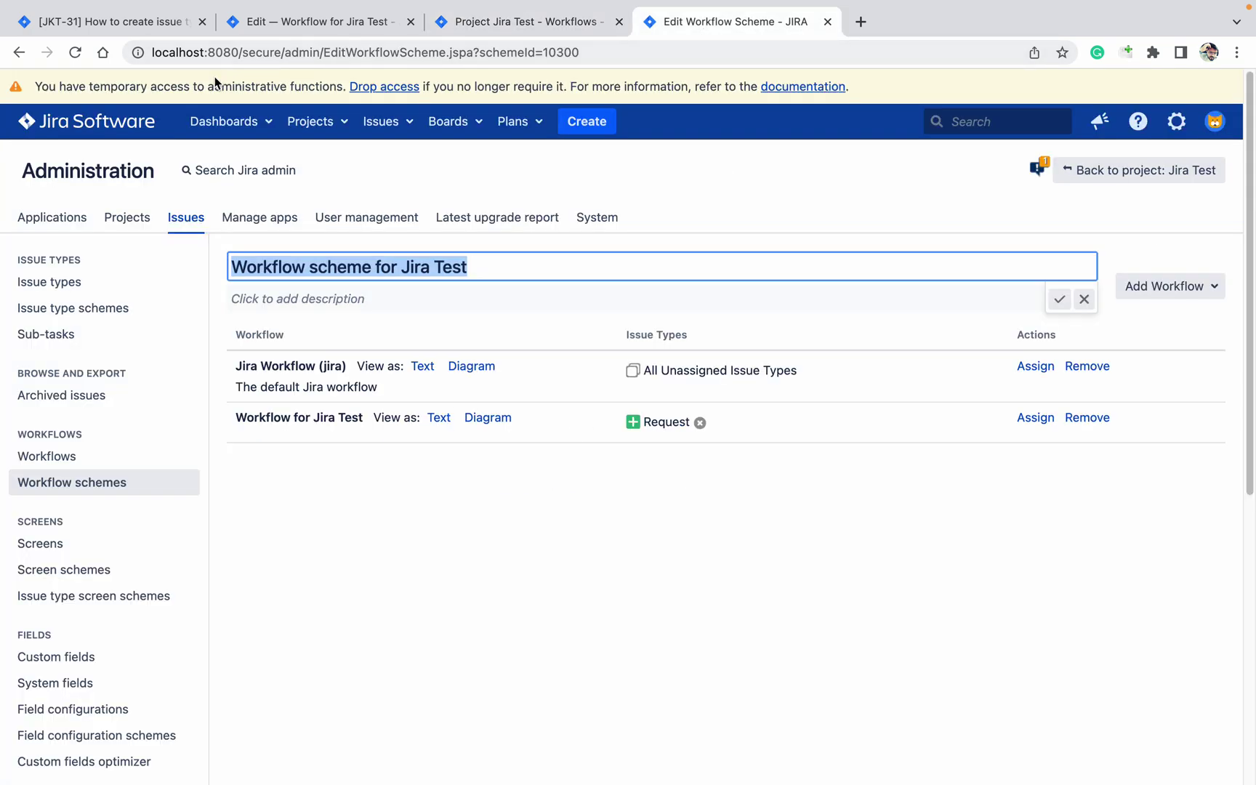
left_click(76, 58)
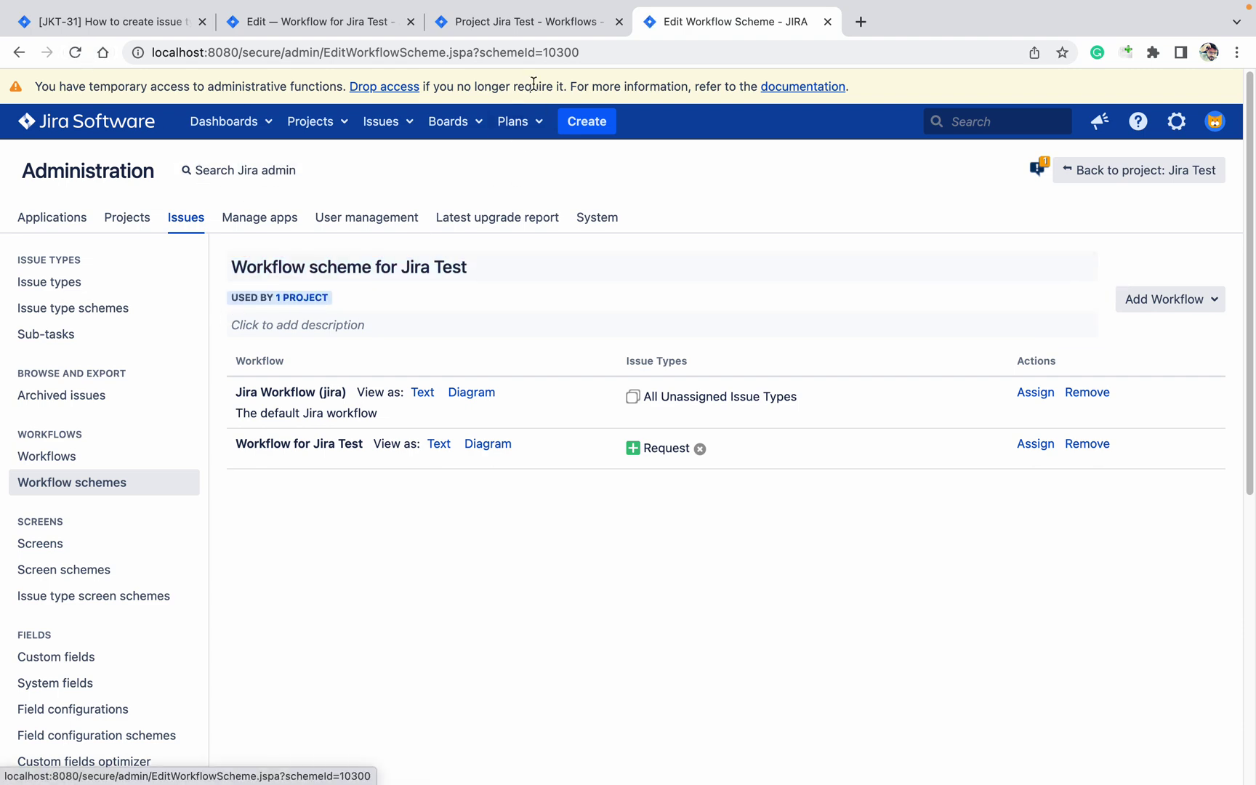
left_click(581, 32)
scroll(705, 271, "up", 4)
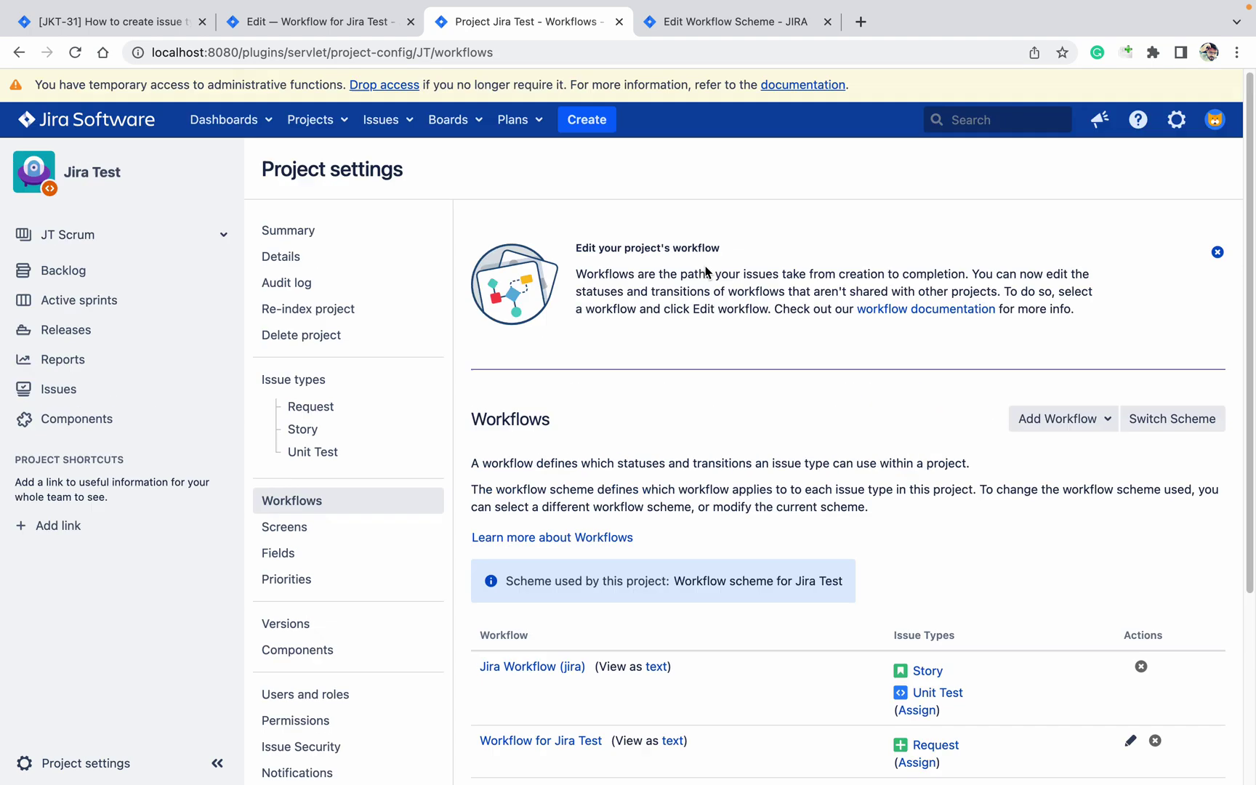
Create a Request issue with summary 'Workflow test' in the Jira Test project.
left_click(602, 125)
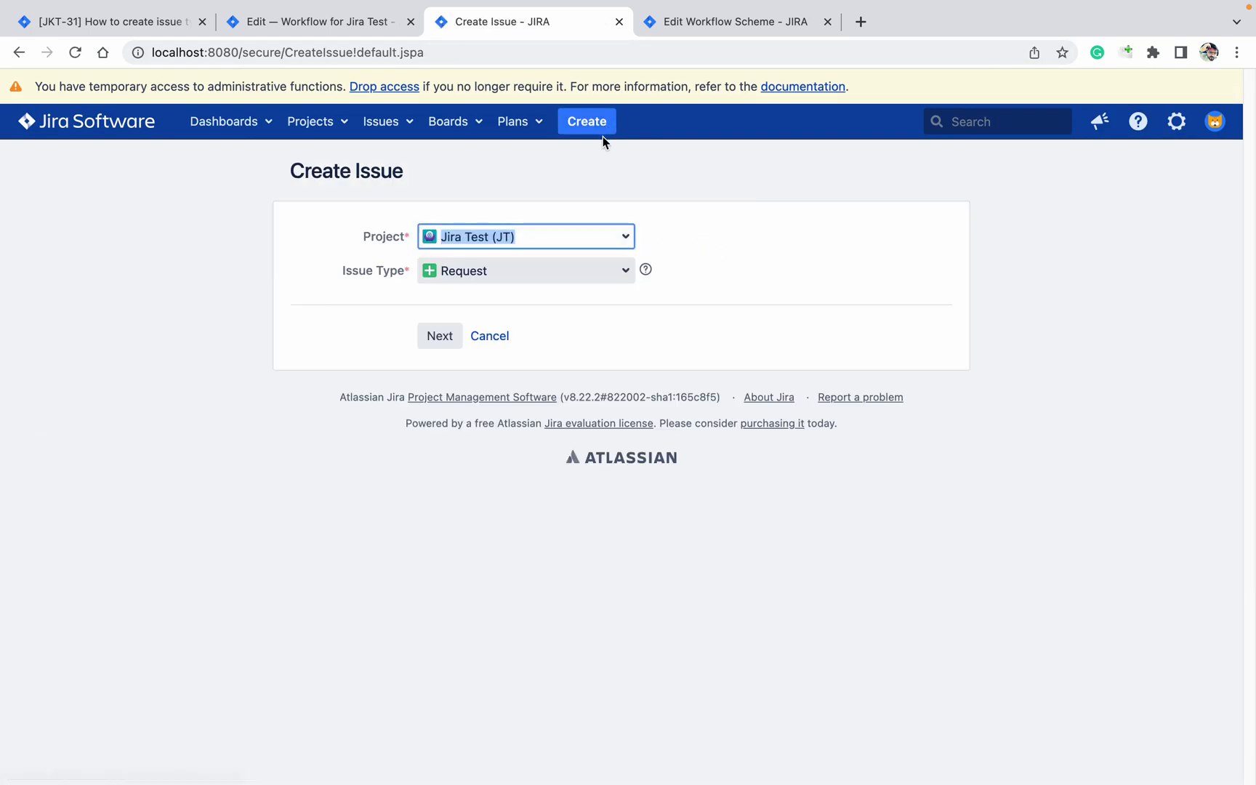
left_click(444, 333)
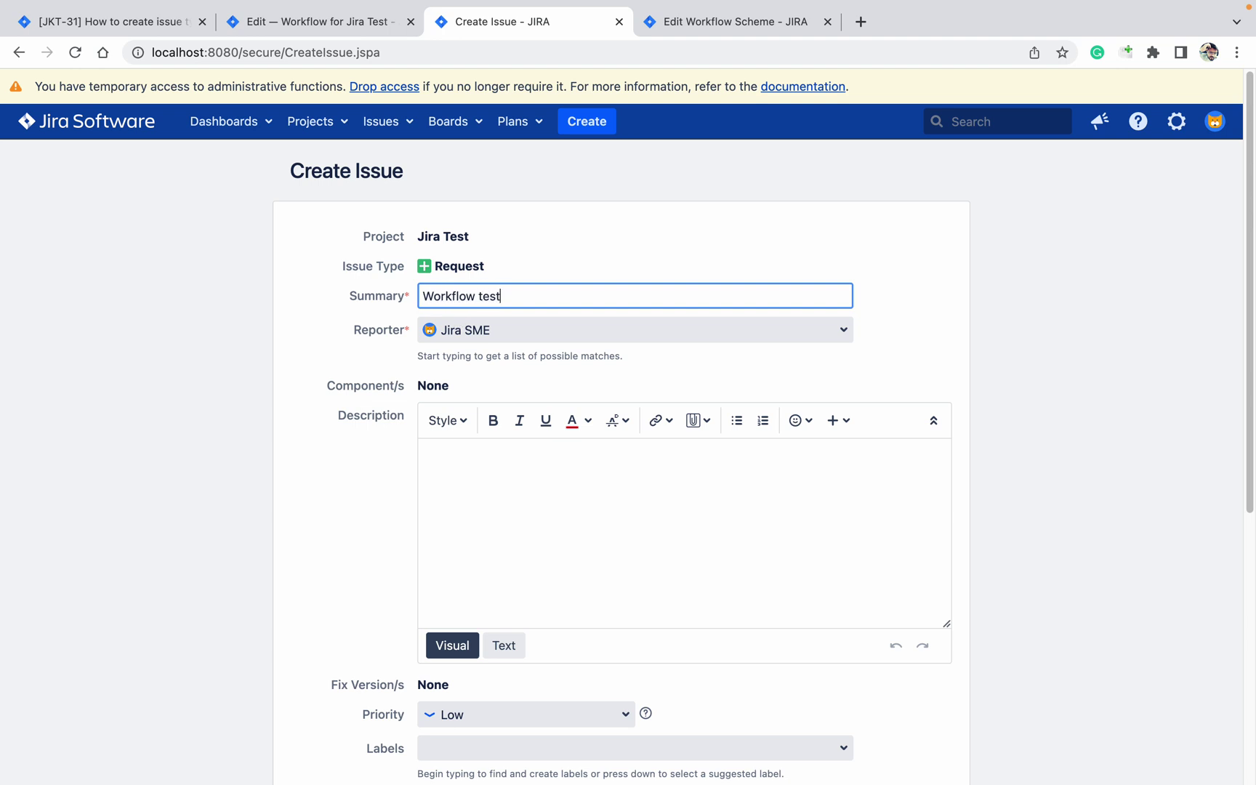
scroll(465, 396, "down", 6)
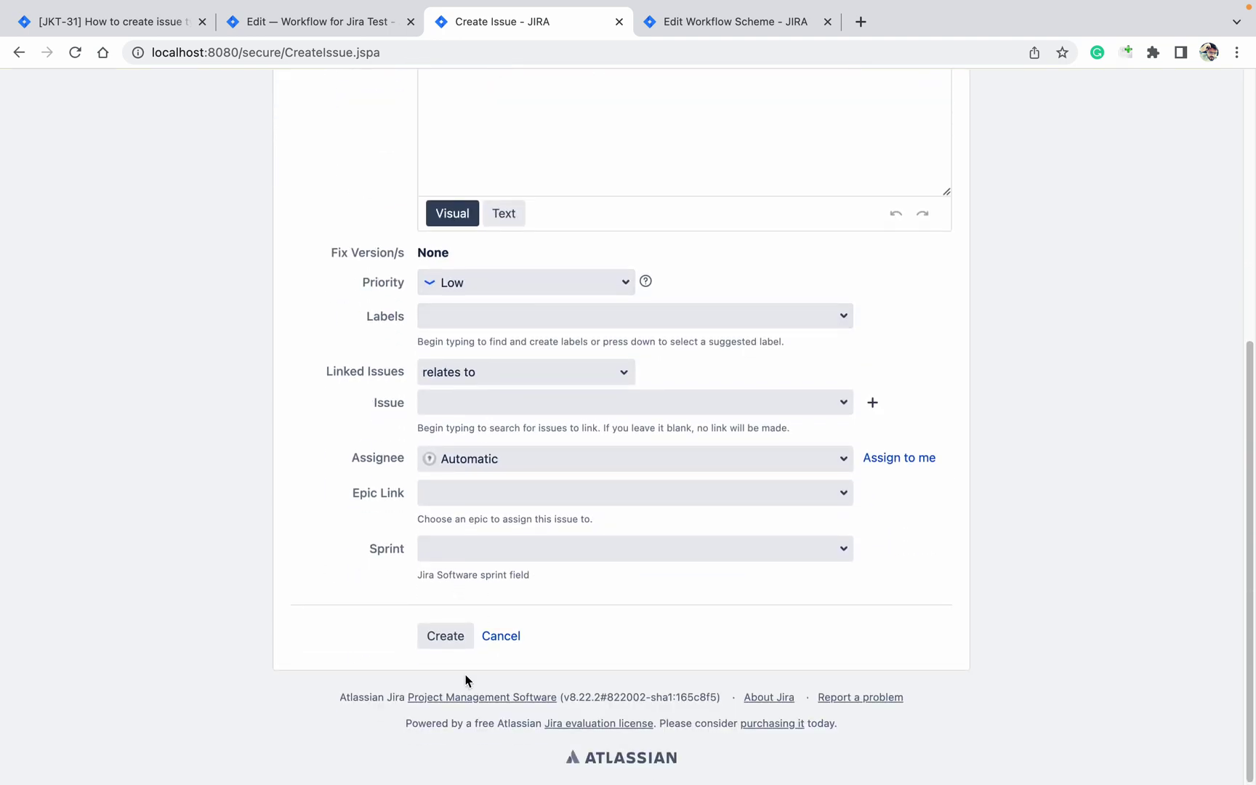
left_click(438, 638)
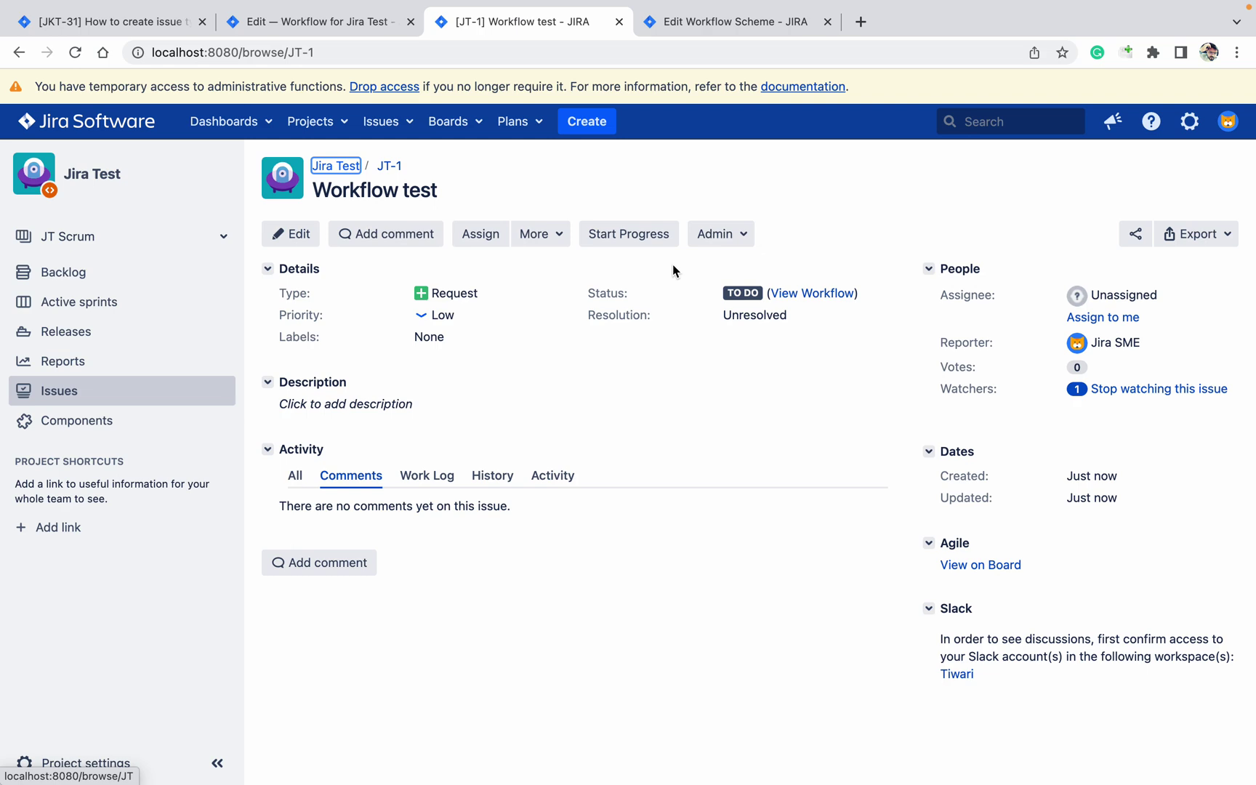
Open the Workflows admin list and check the active and inactive workflow sections.
left_click(749, 32)
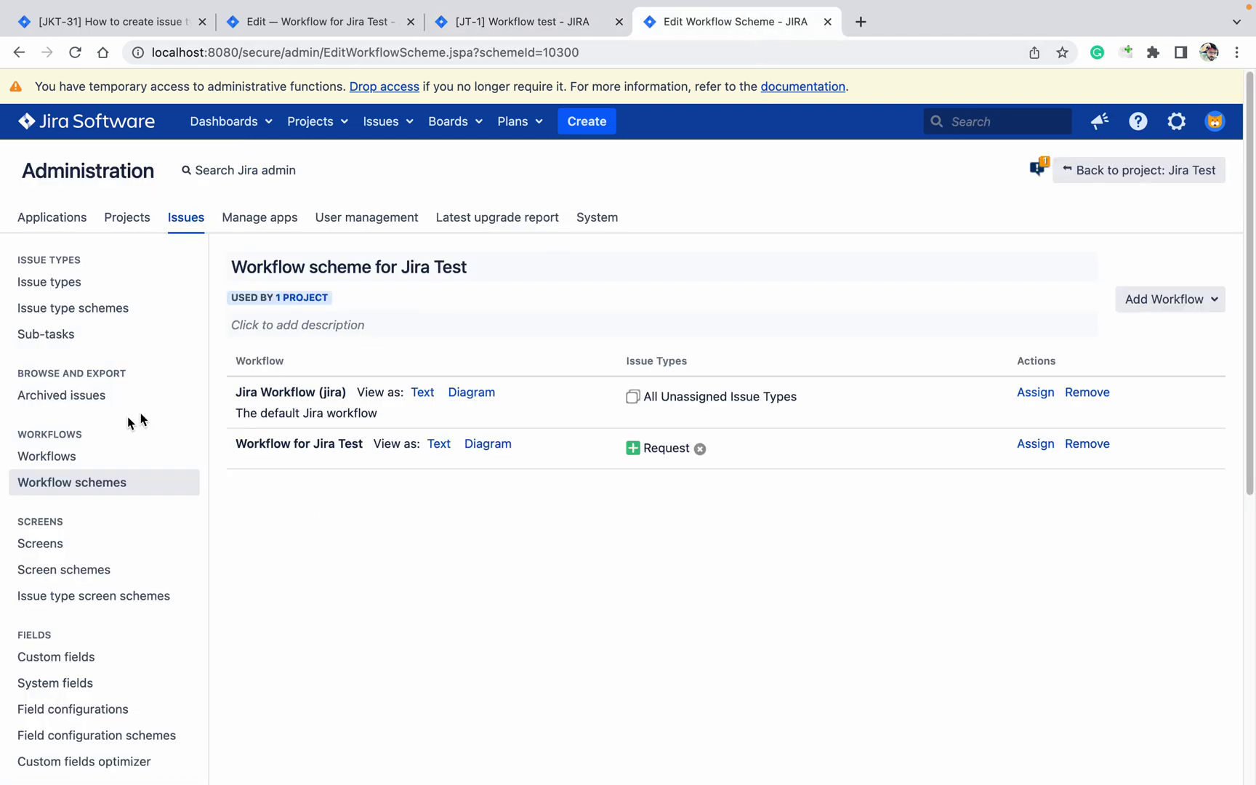
left_click(69, 456)
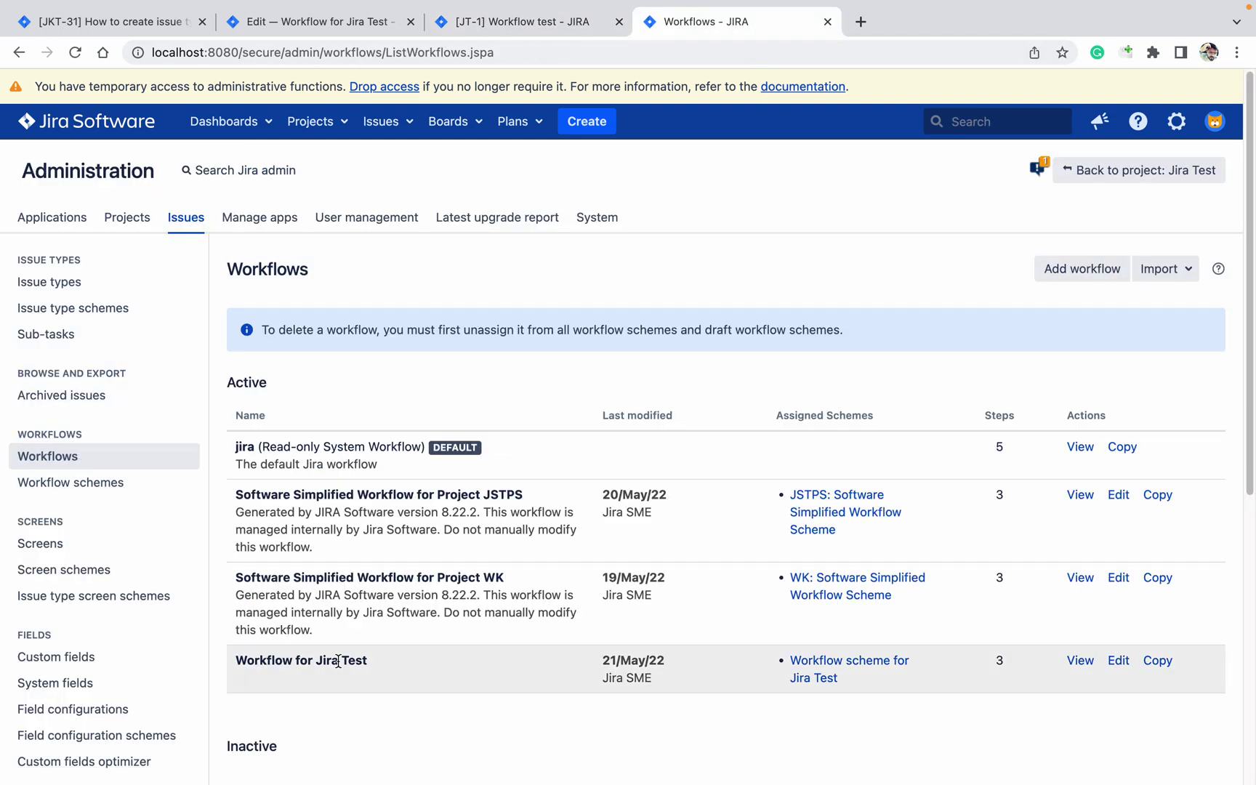
scroll(321, 660, "down", 3)
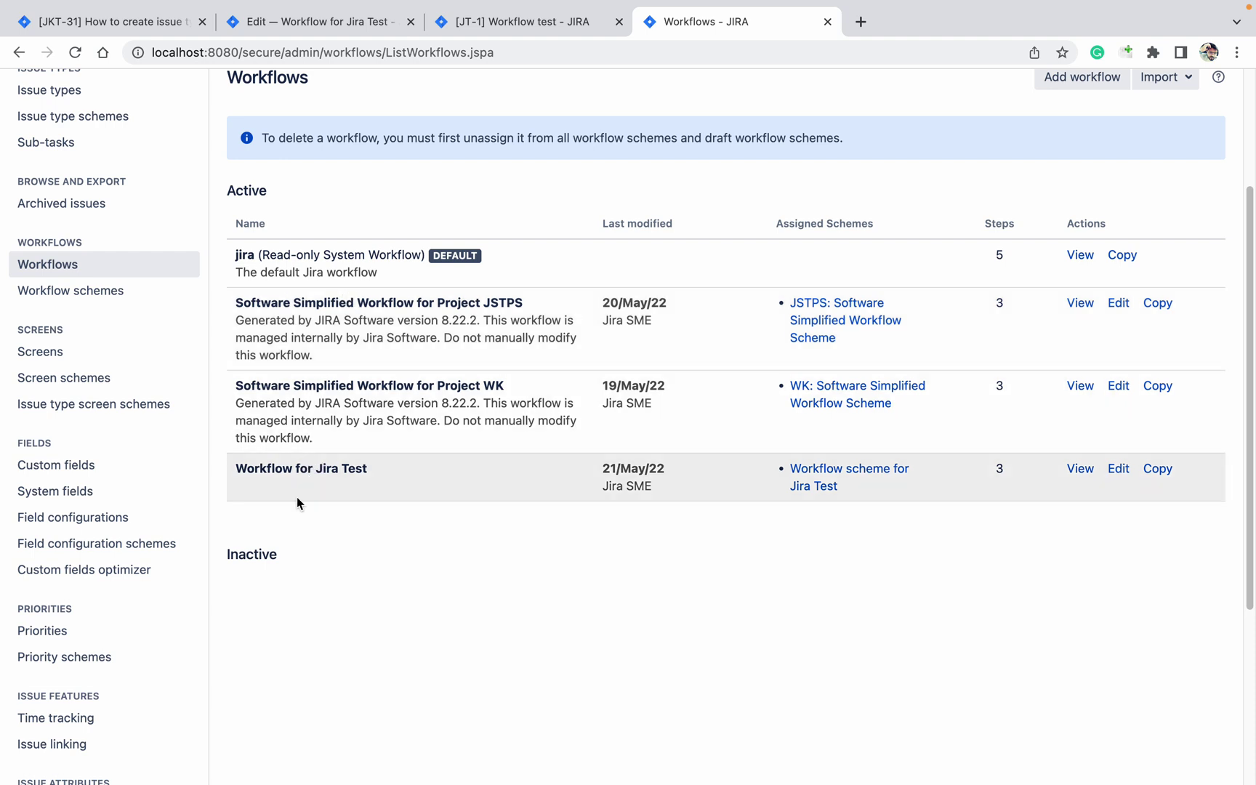
left_click(252, 557)
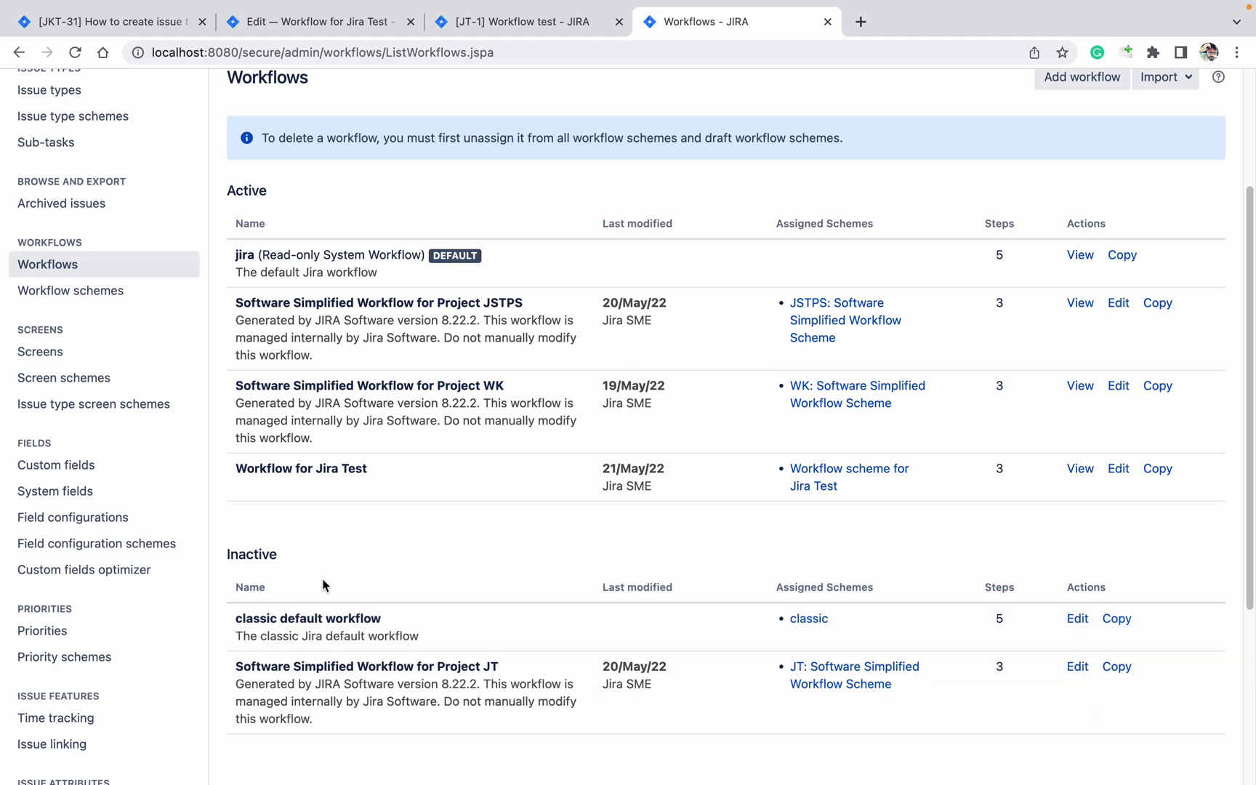
left_click(247, 556)
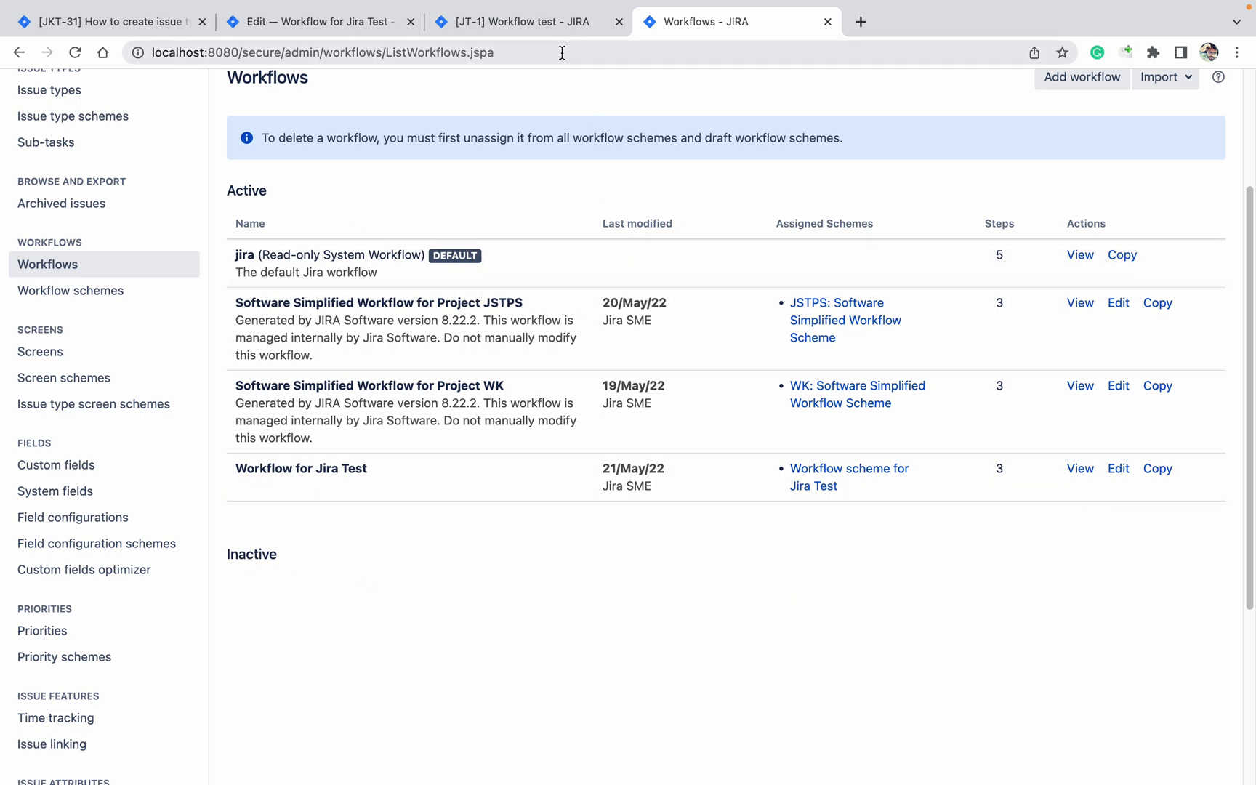
Check the workflow diagram, then move JT-1 from To Do to In Progress and on to Closed.
left_click(1081, 471)
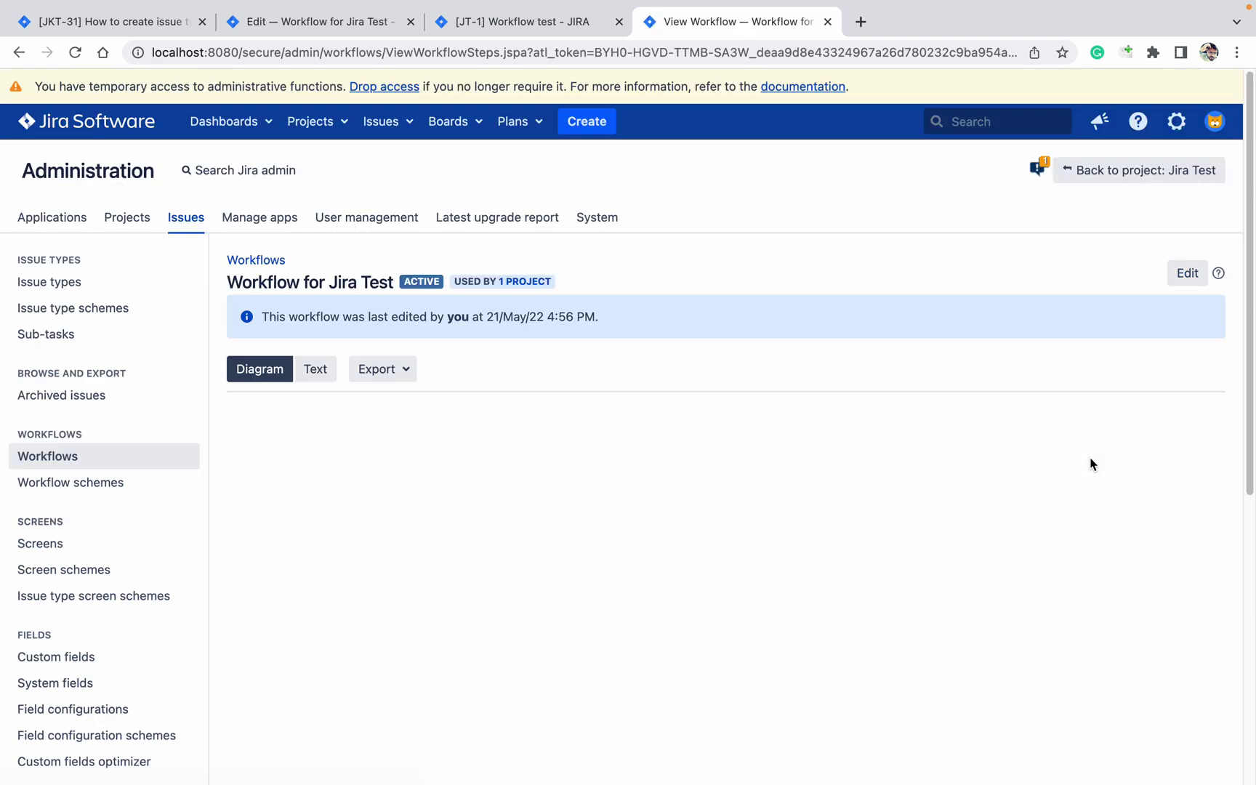
scroll(619, 429, "down", 4)
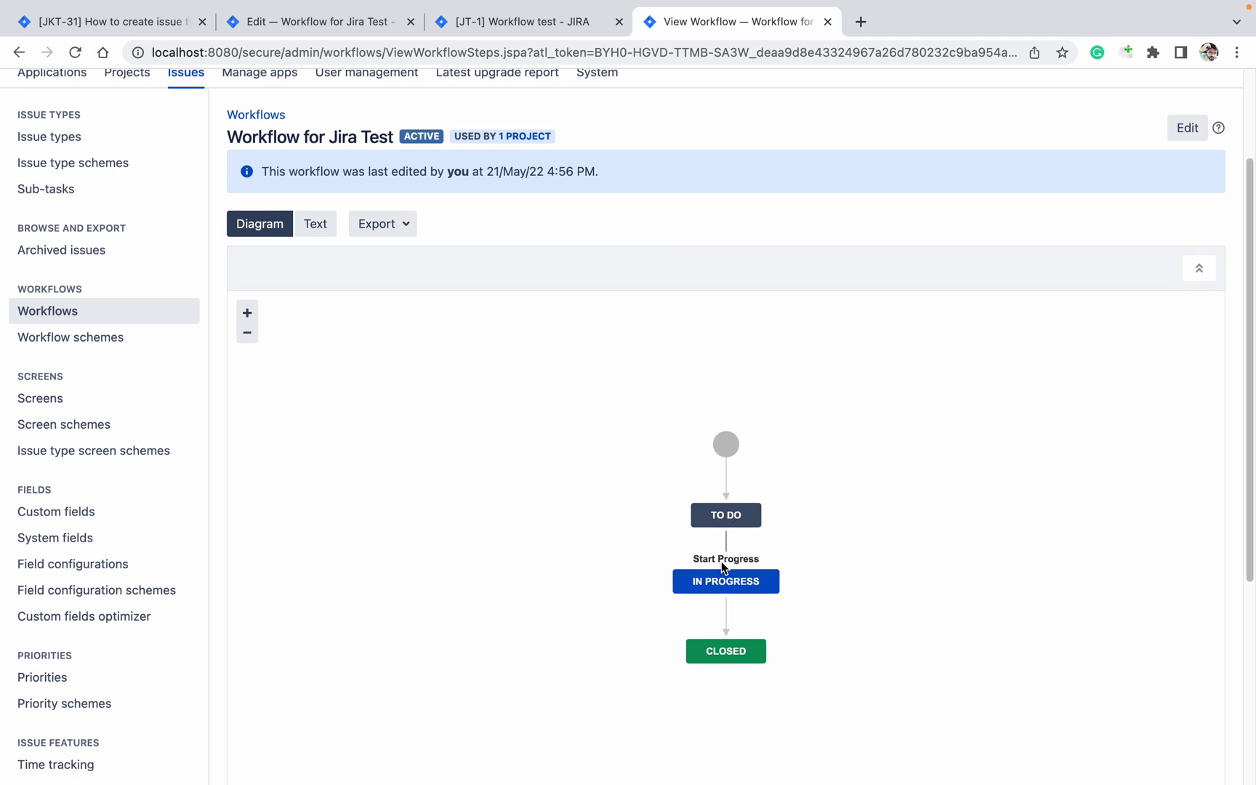
left_click(546, 36)
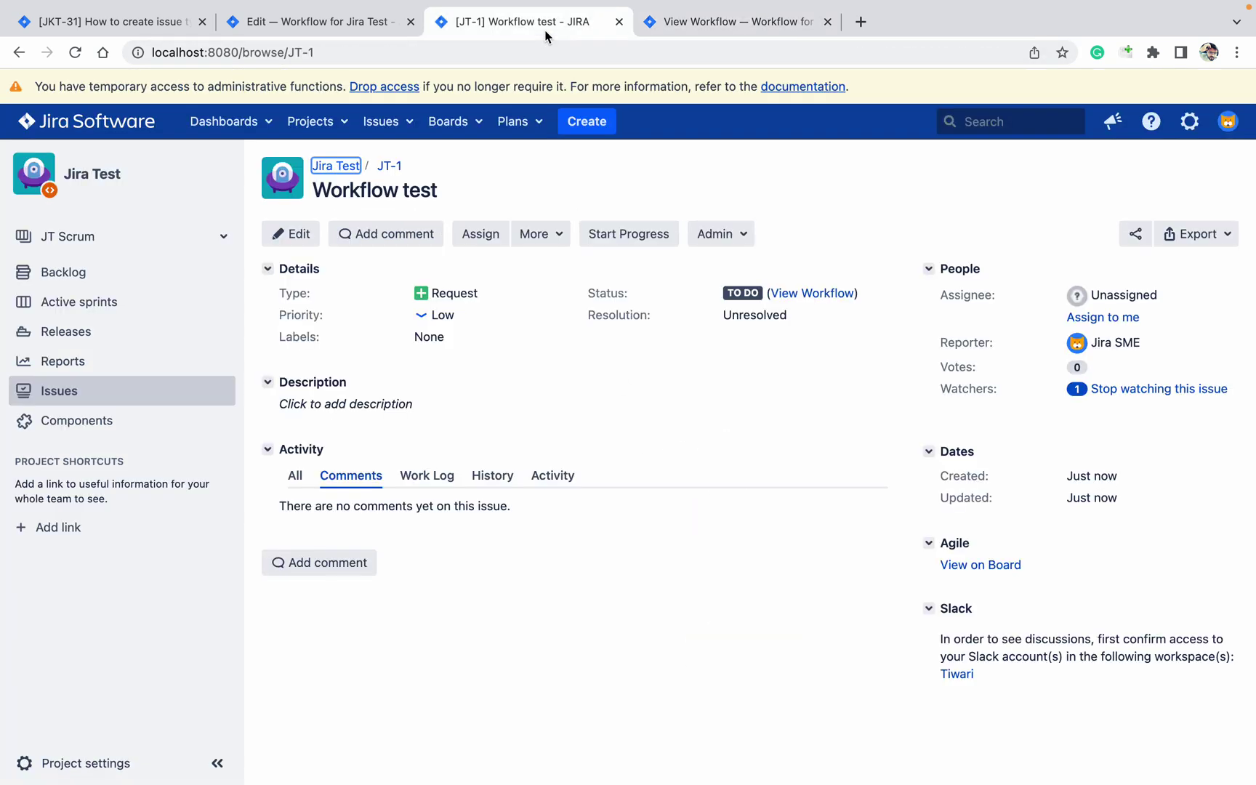
left_click(640, 235)
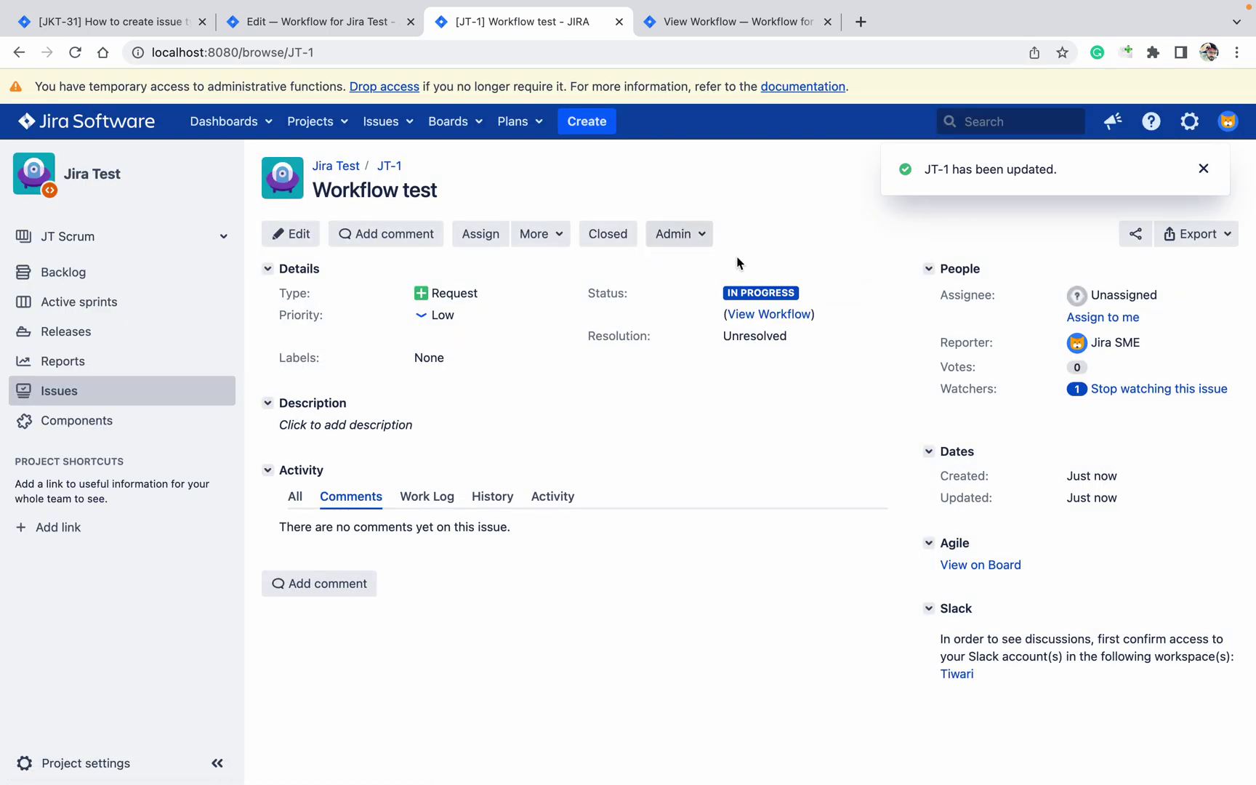
left_click(622, 245)
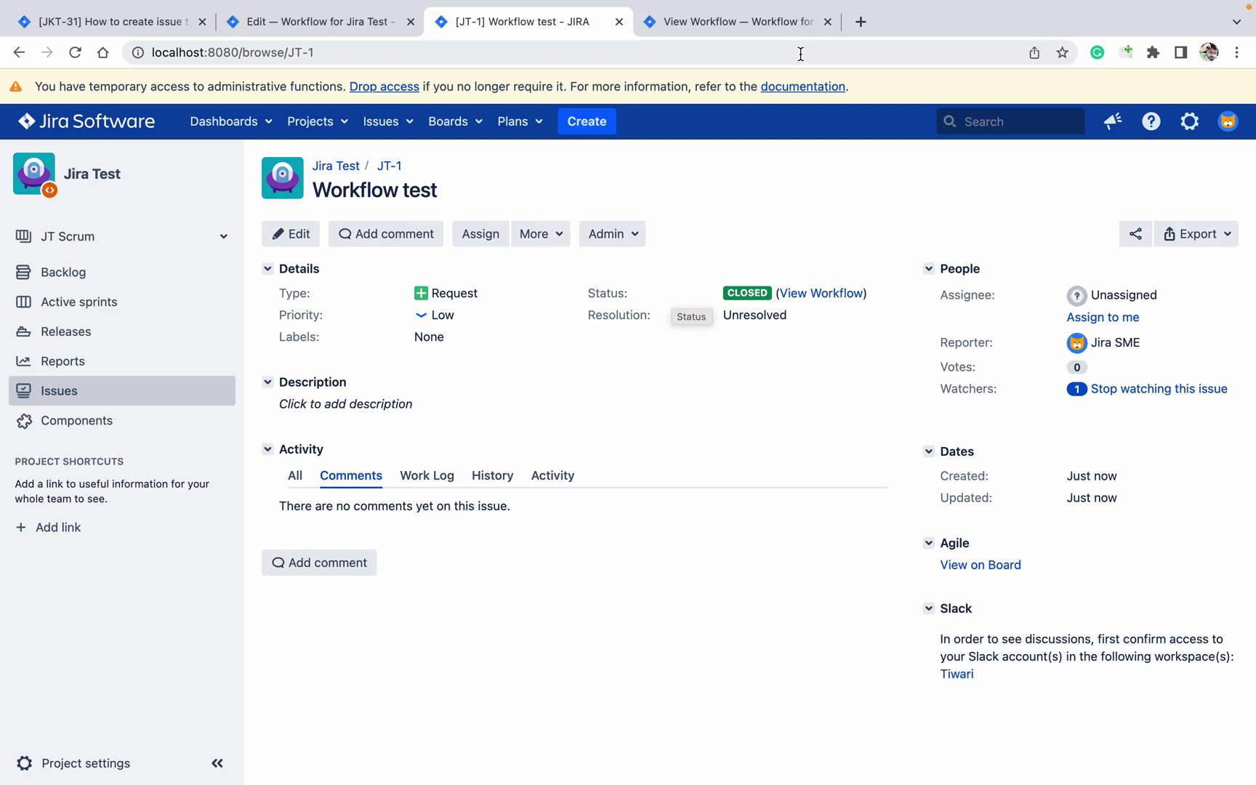
left_click(756, 22)
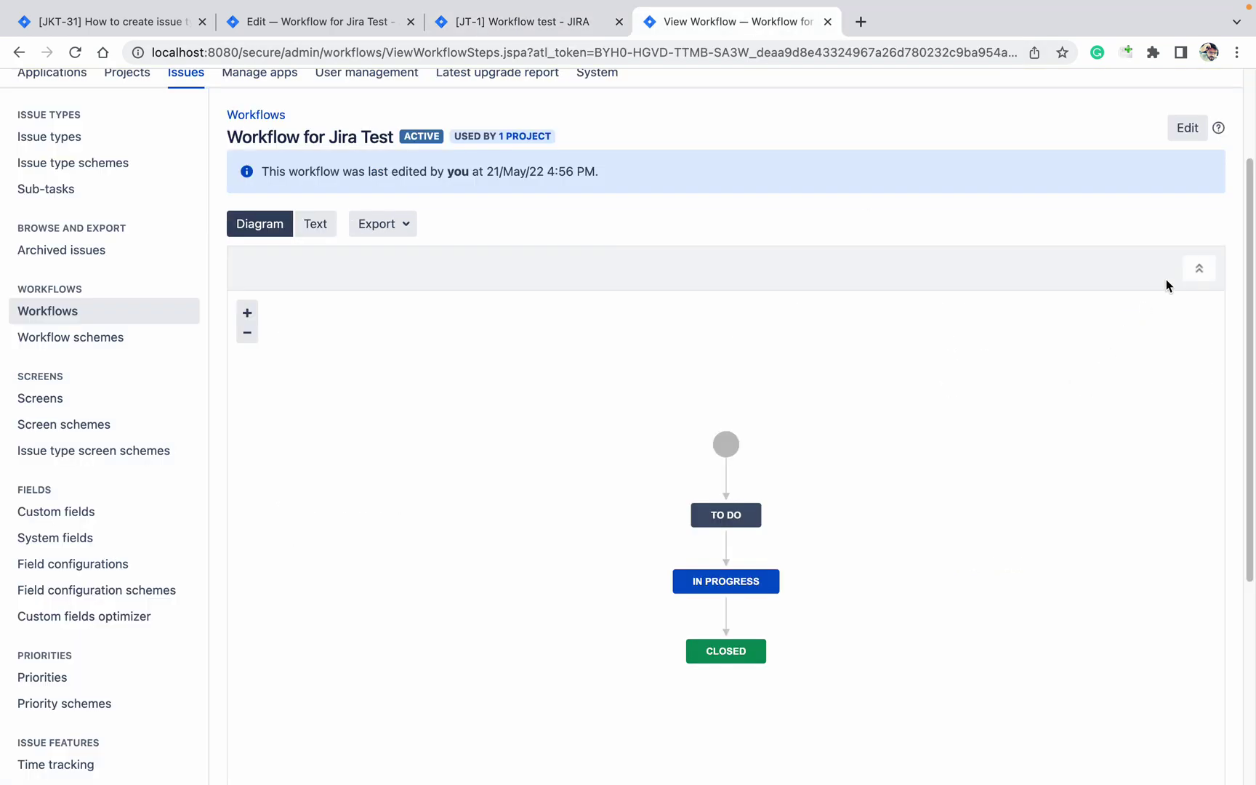
In an editable draft, draw a transition named Reopen from CLOSED back to TO DO.
left_click(1181, 138)
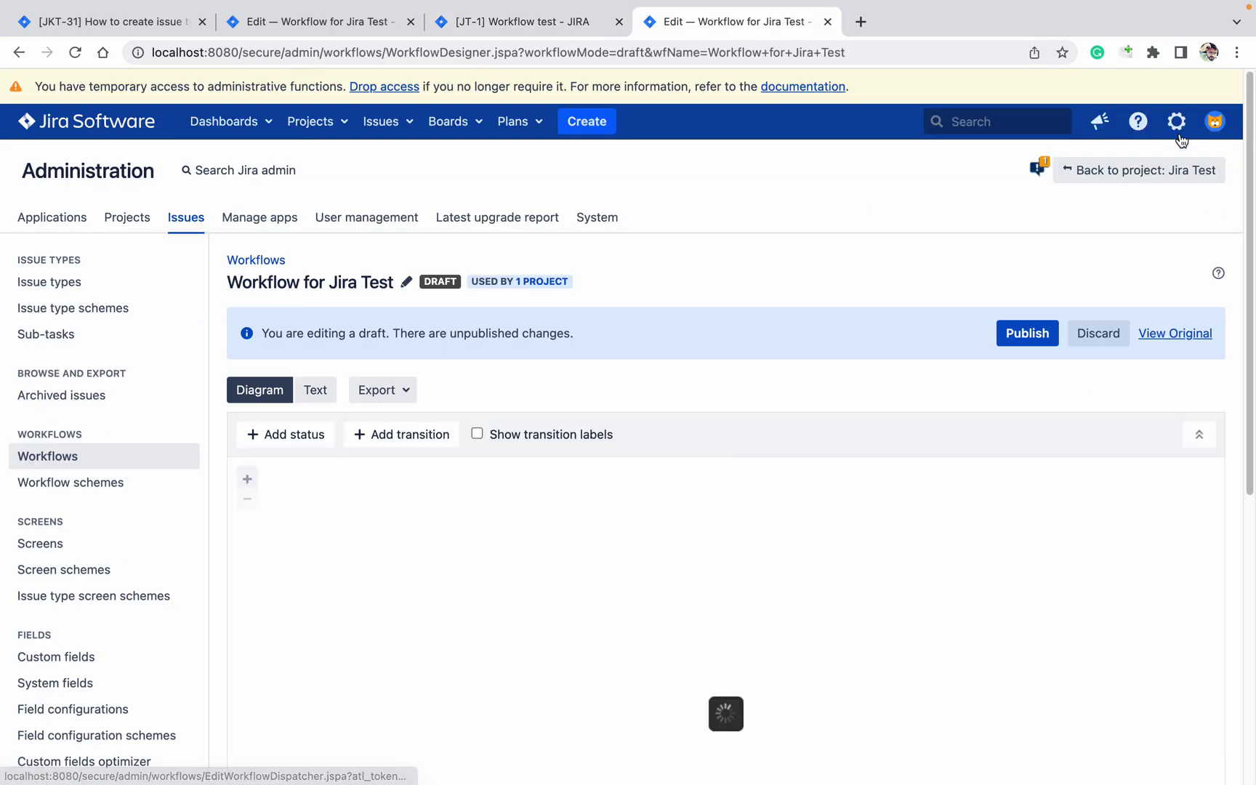
scroll(1134, 432, "down", 4)
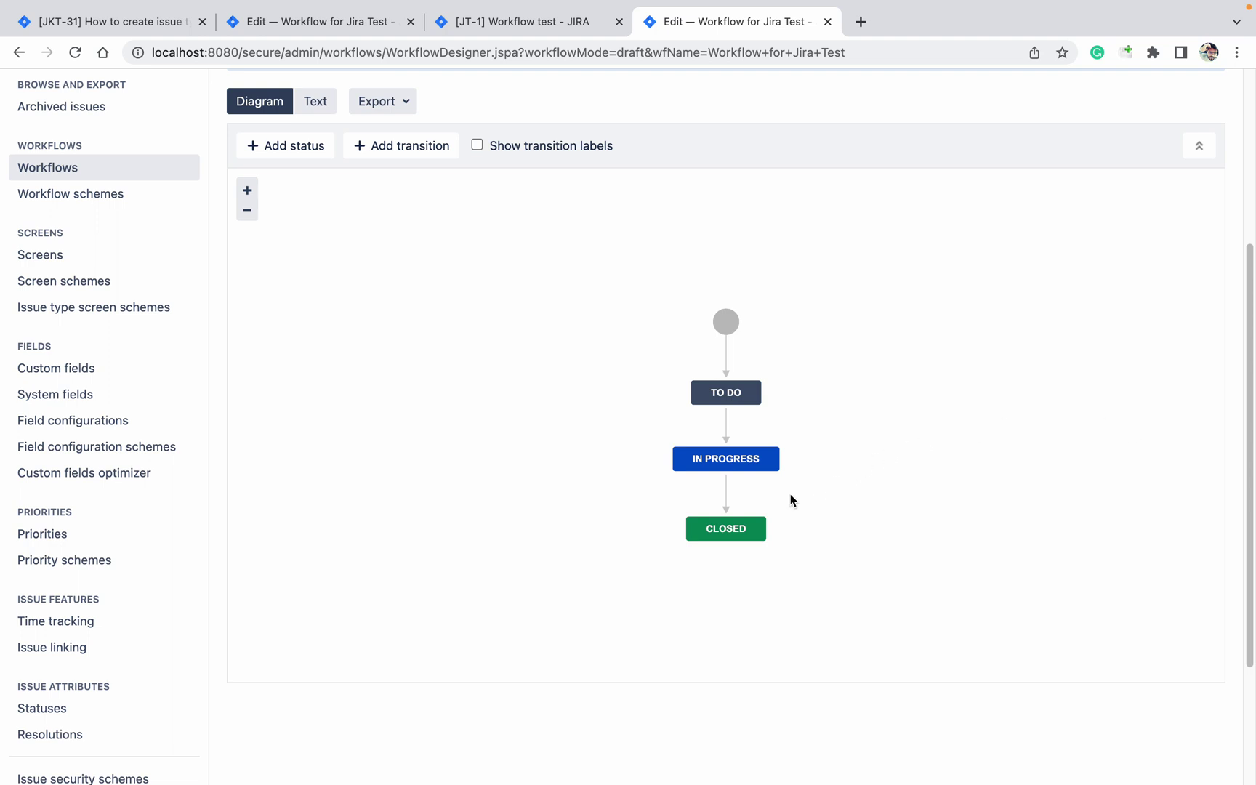
mouse_move(759, 527)
left_click_drag(767, 529, 764, 395)
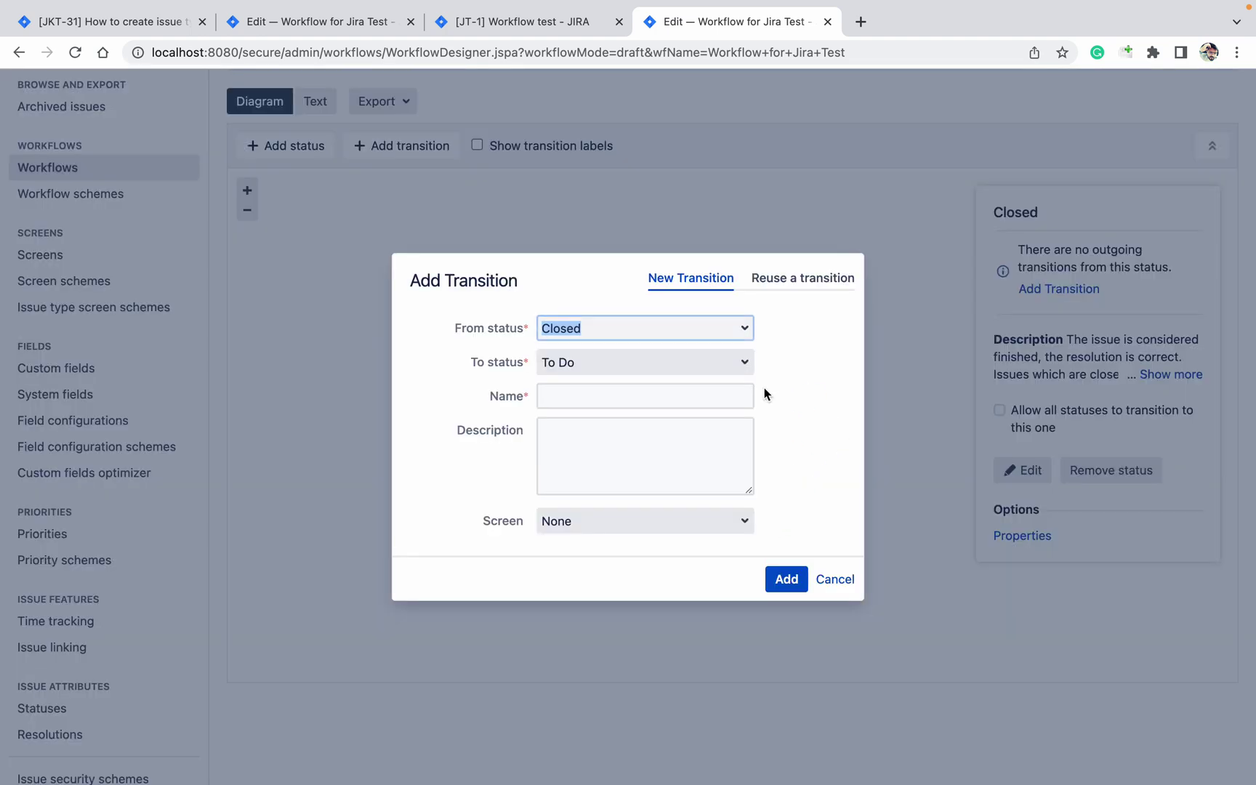
mouse_move(932, 3)
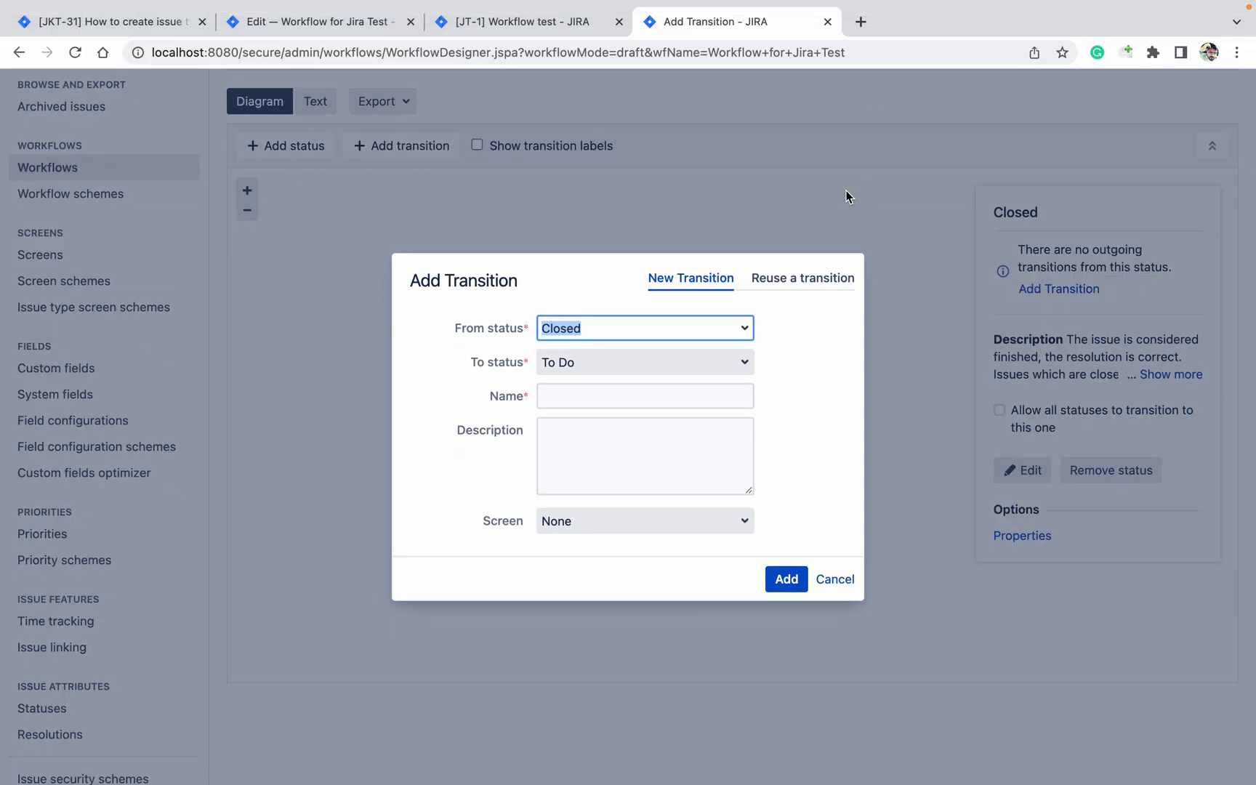
left_click(619, 394)
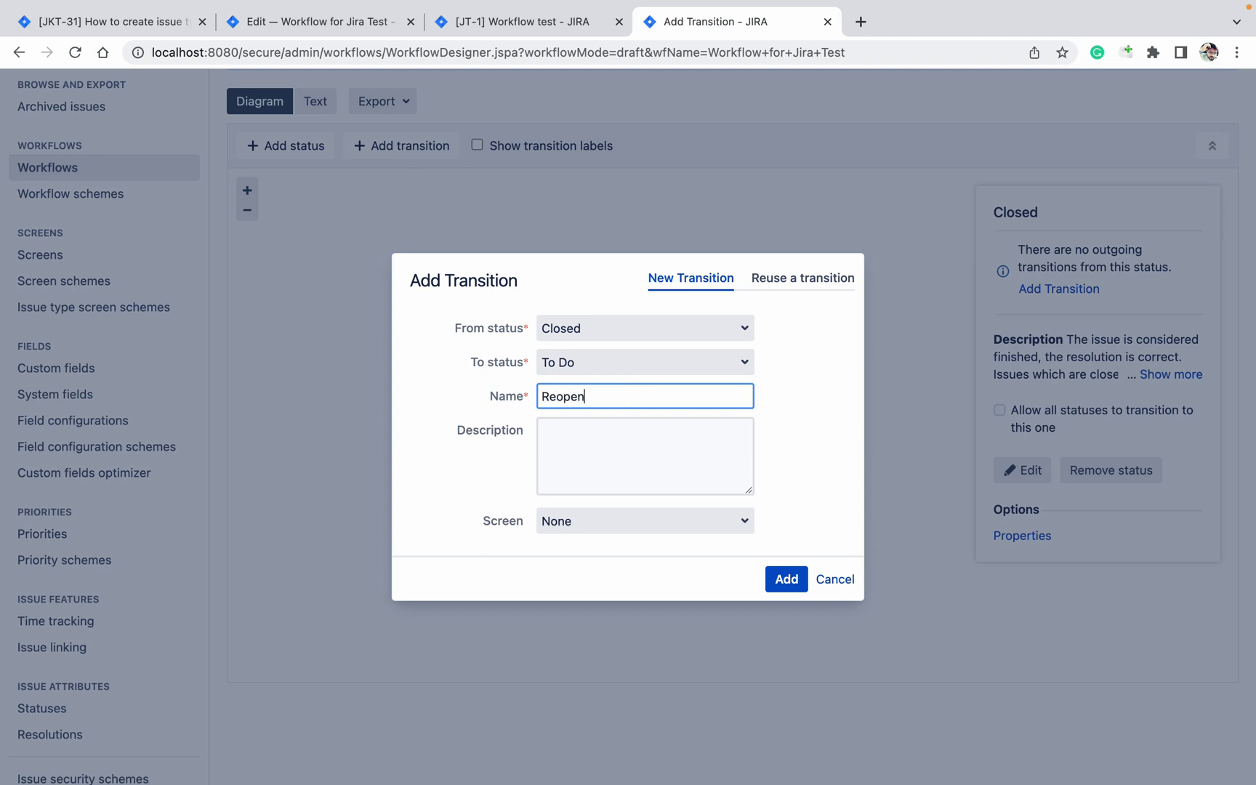
left_click(785, 580)
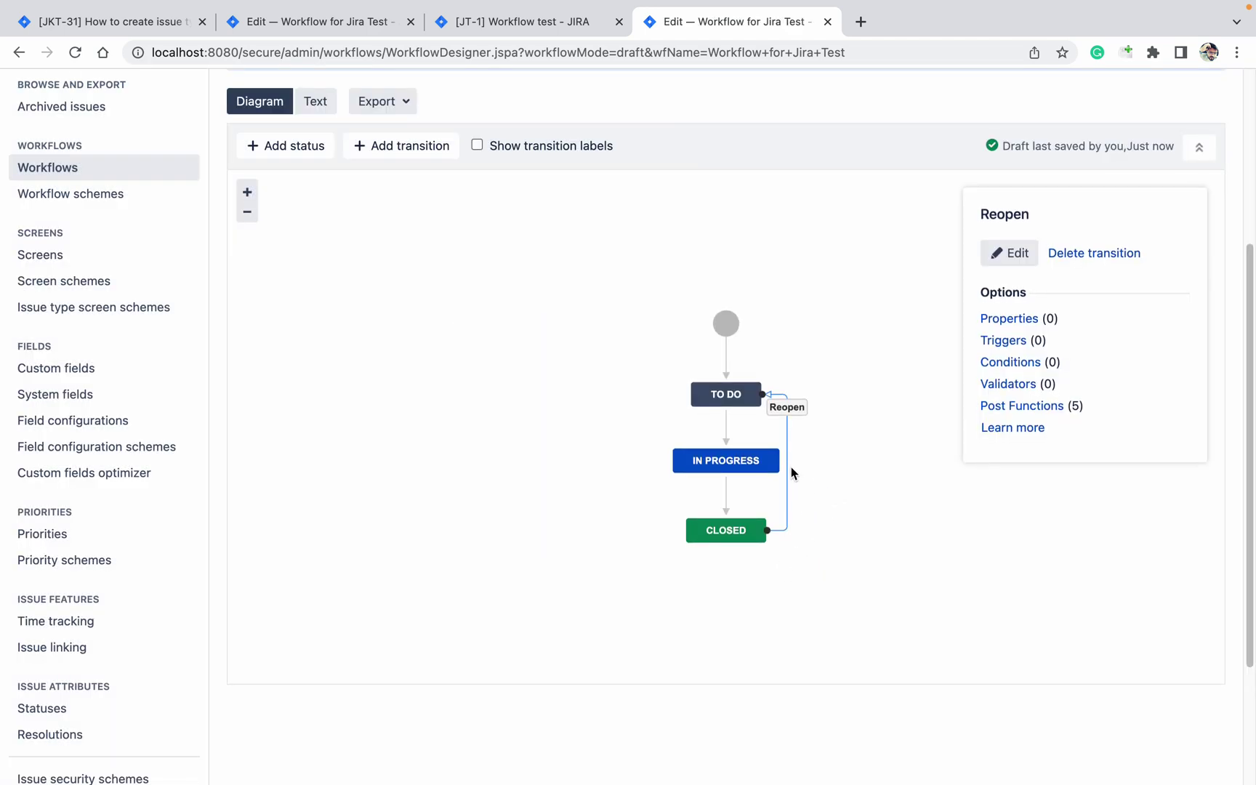
scroll(791, 467, "down", 2)
scroll(792, 473, "up", 6)
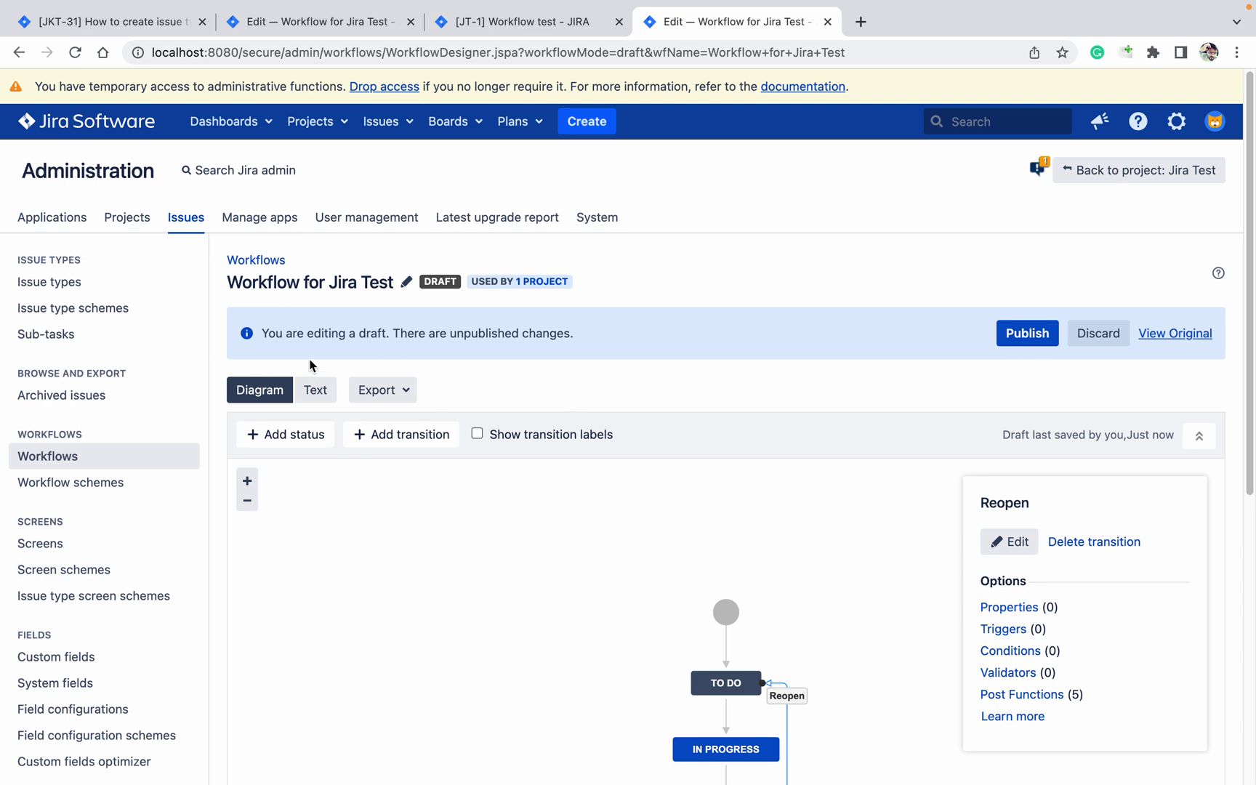
Publish the draft with Reopen, then reload JT-1 and reopen it back to To Do.
left_click(1021, 333)
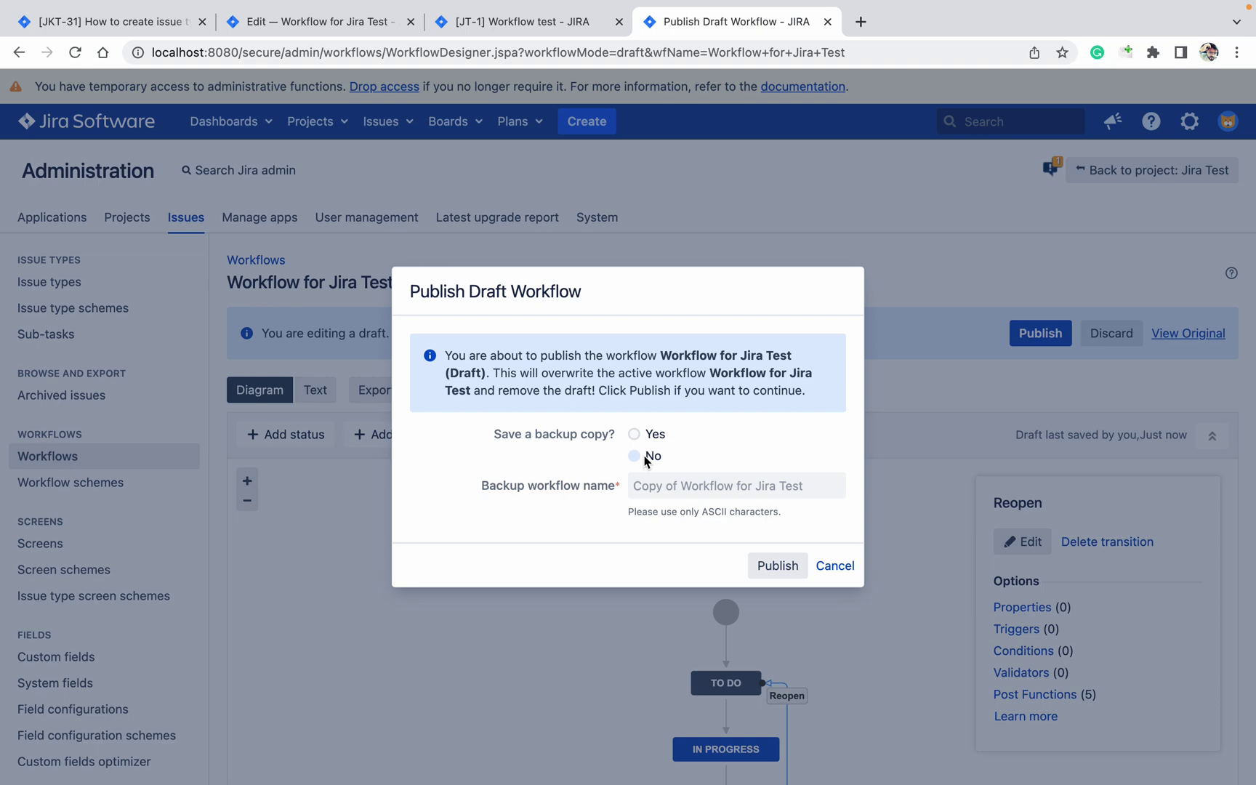
left_click(784, 567)
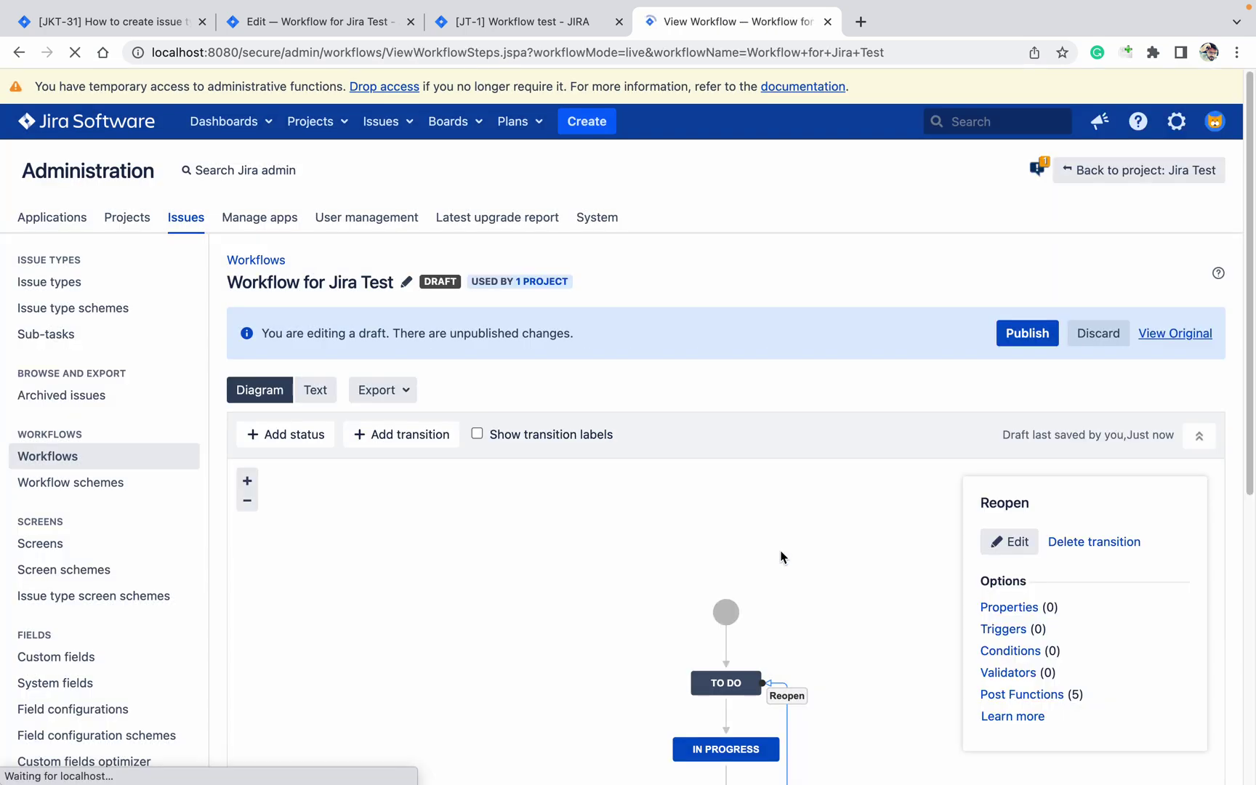
left_click(519, 33)
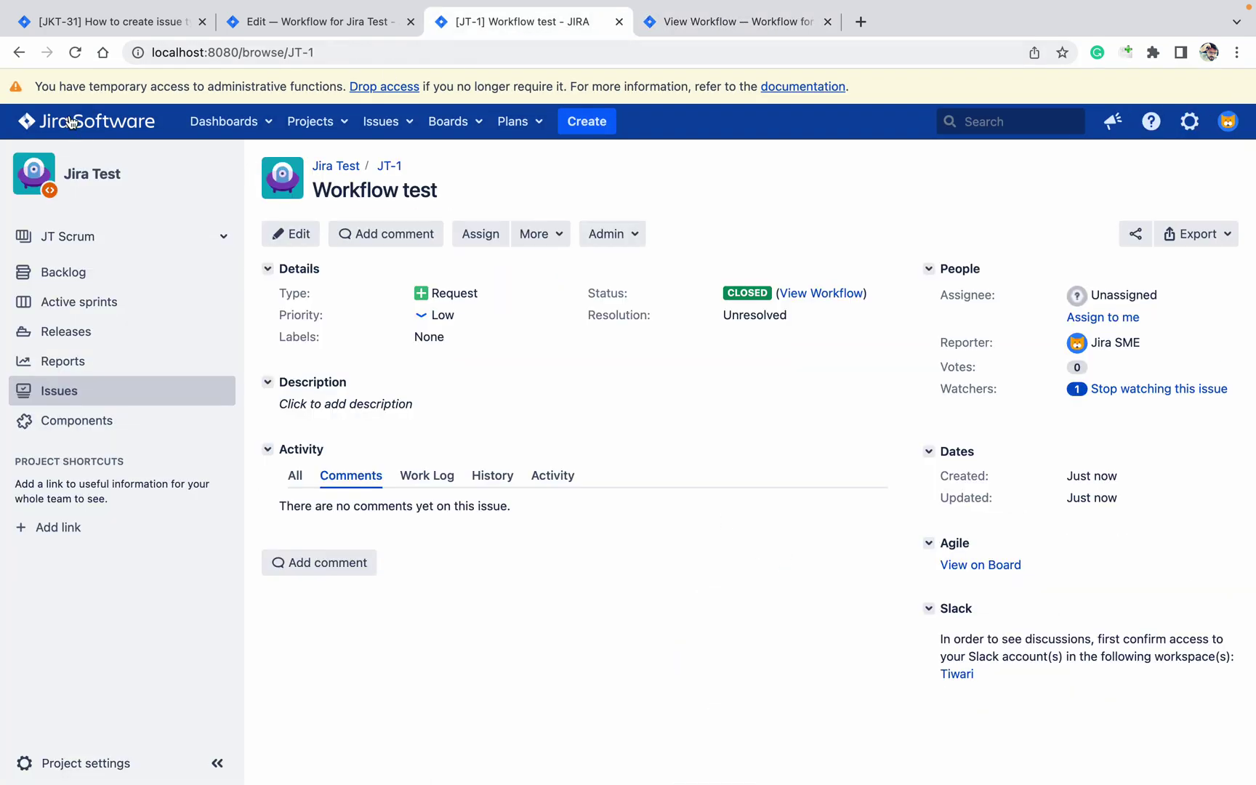
left_click(78, 62)
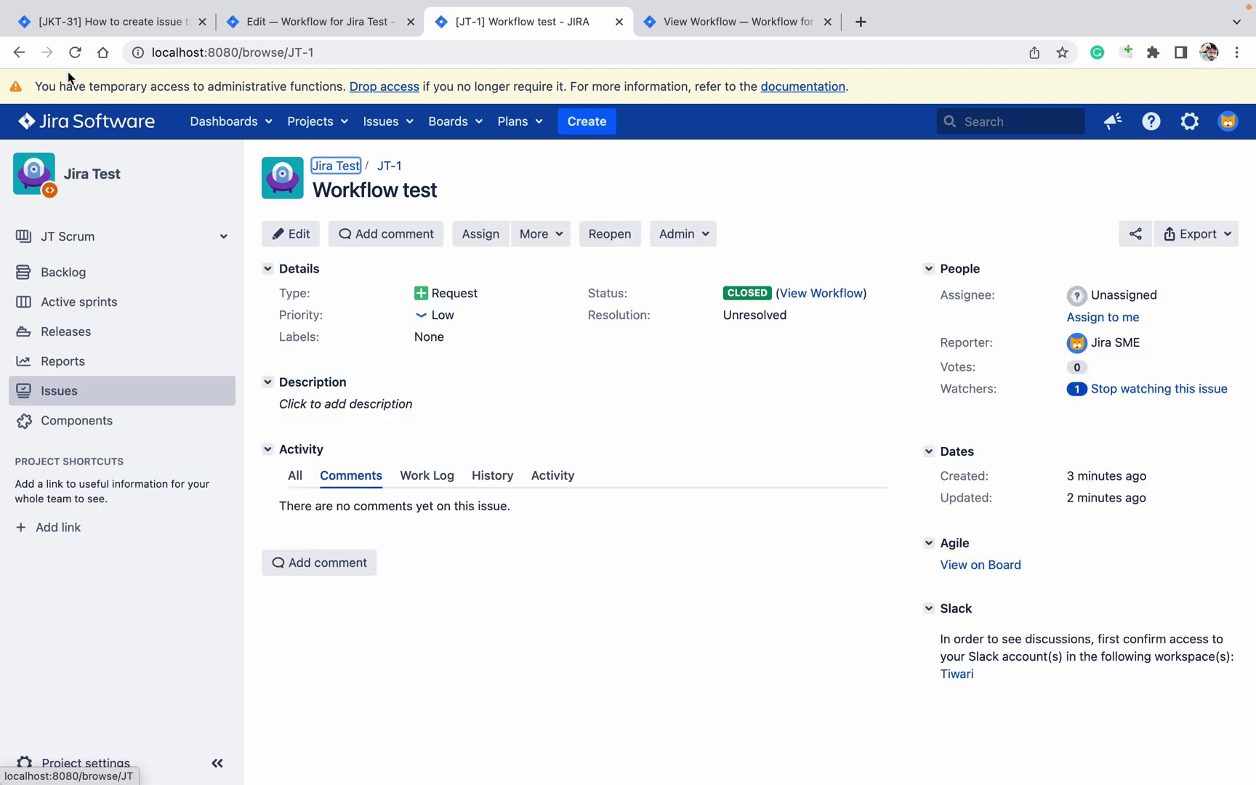
left_click(600, 242)
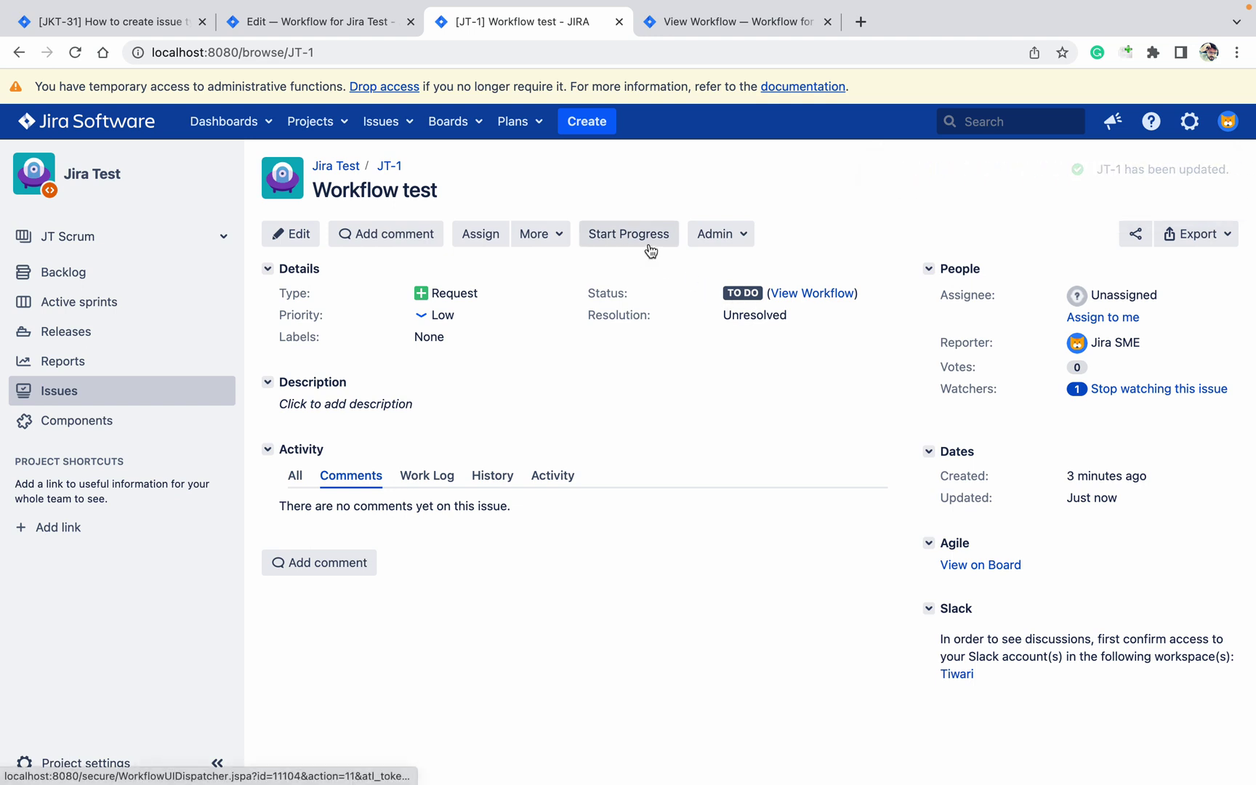
left_click(683, 31)
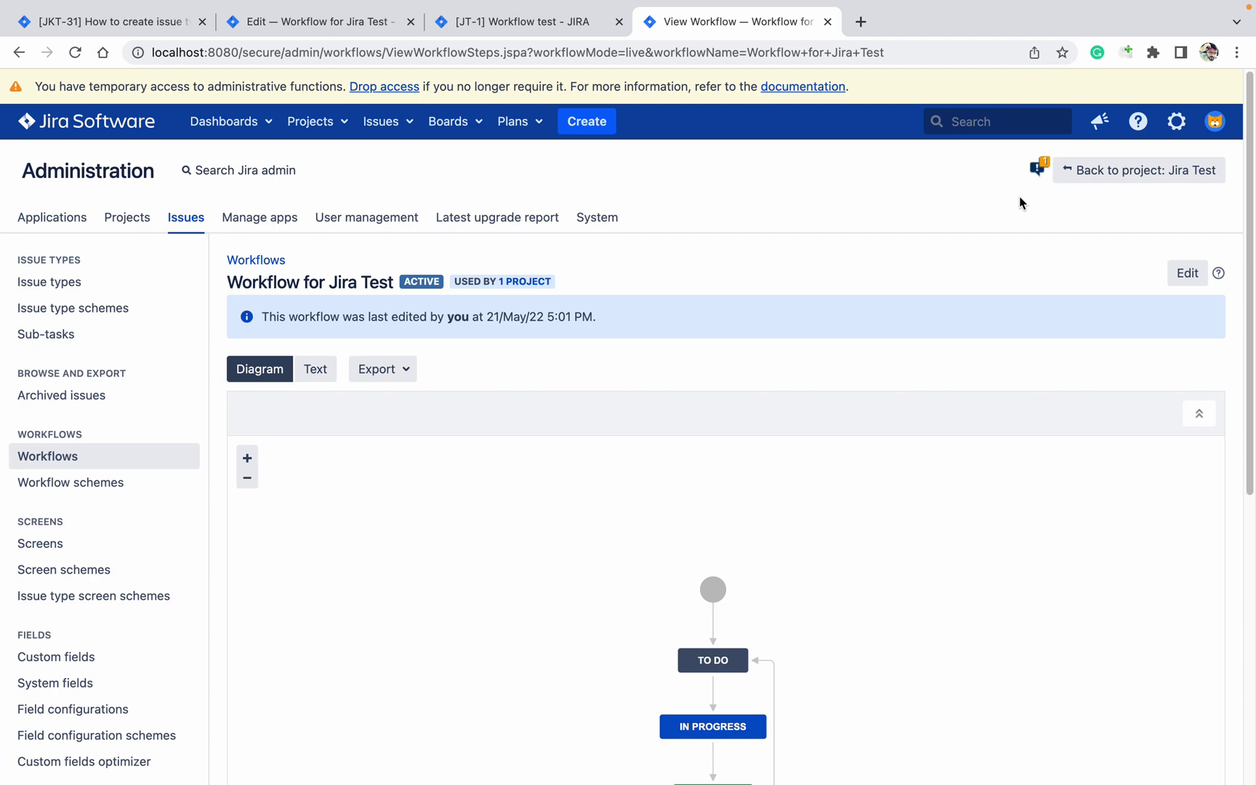
In a new draft, delete the Start Progress, Reopen and Closed transitions.
left_click(1181, 273)
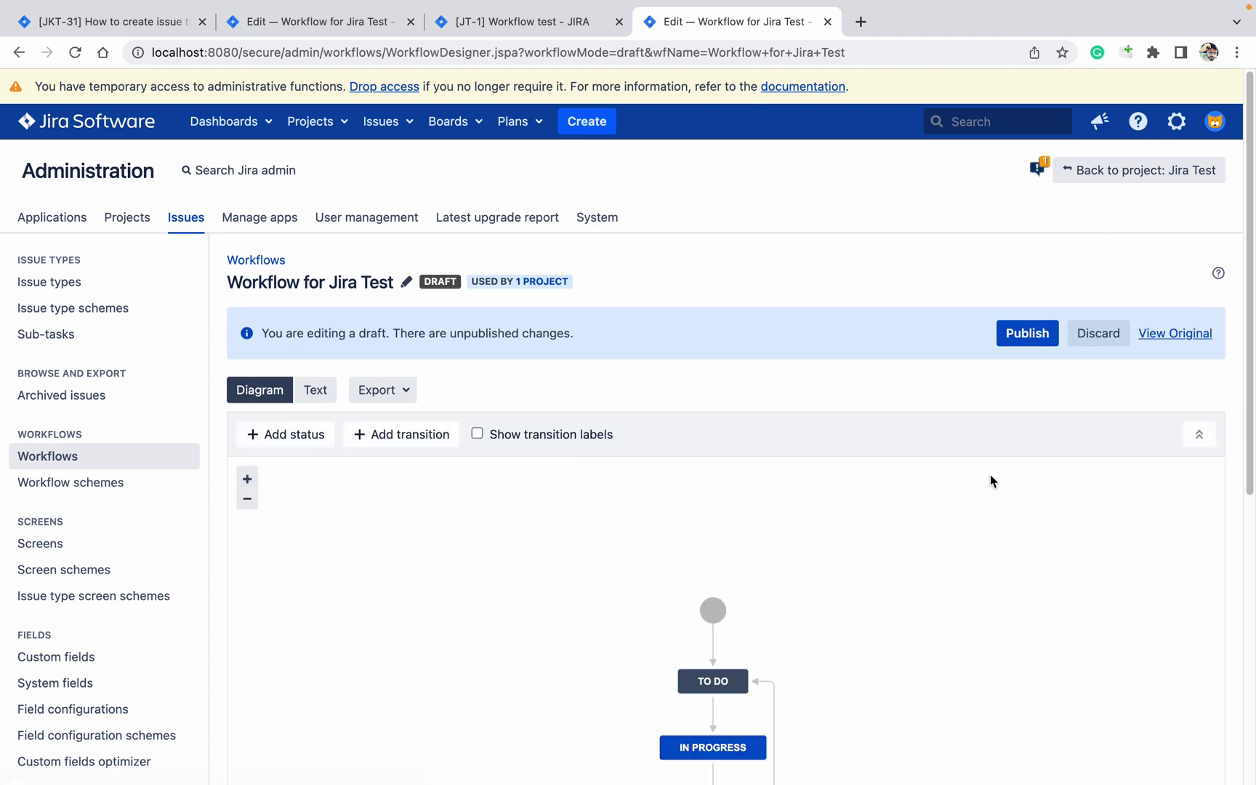
scroll(990, 475, "down", 2)
left_click(717, 578)
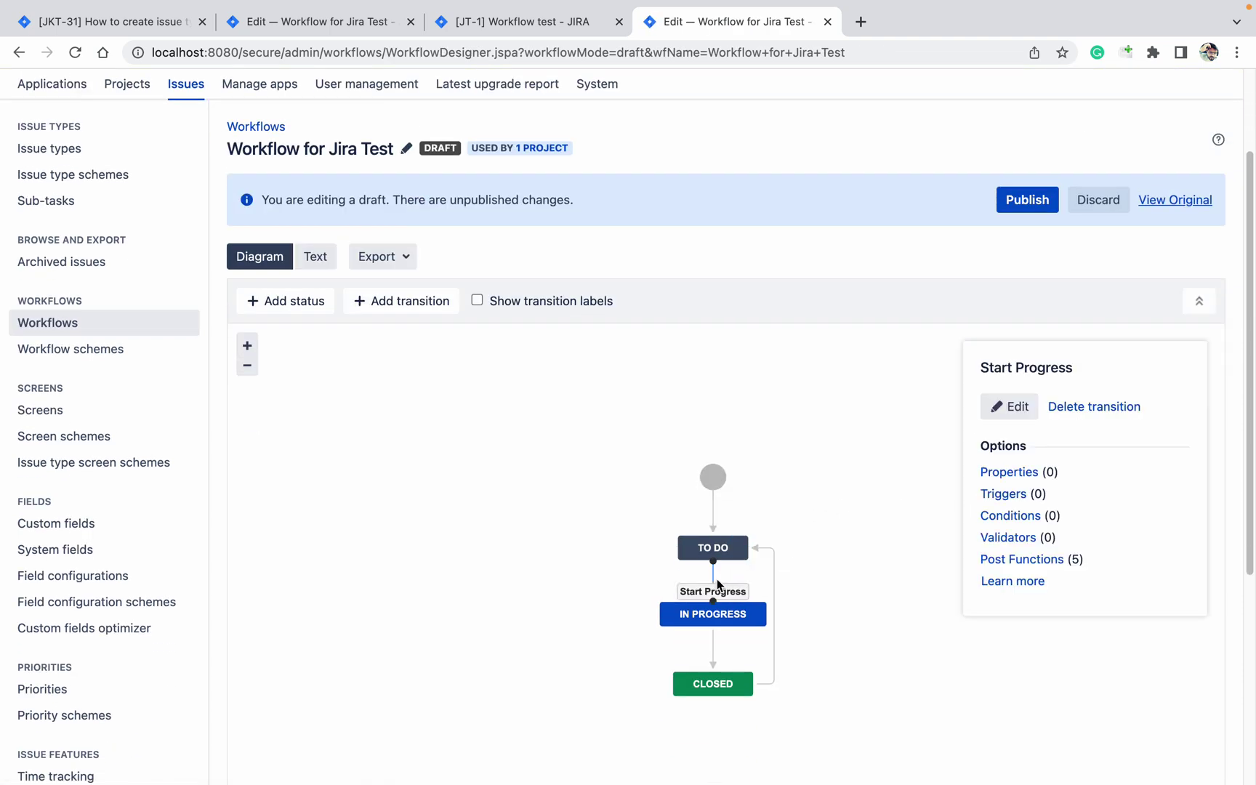
left_click(1096, 407)
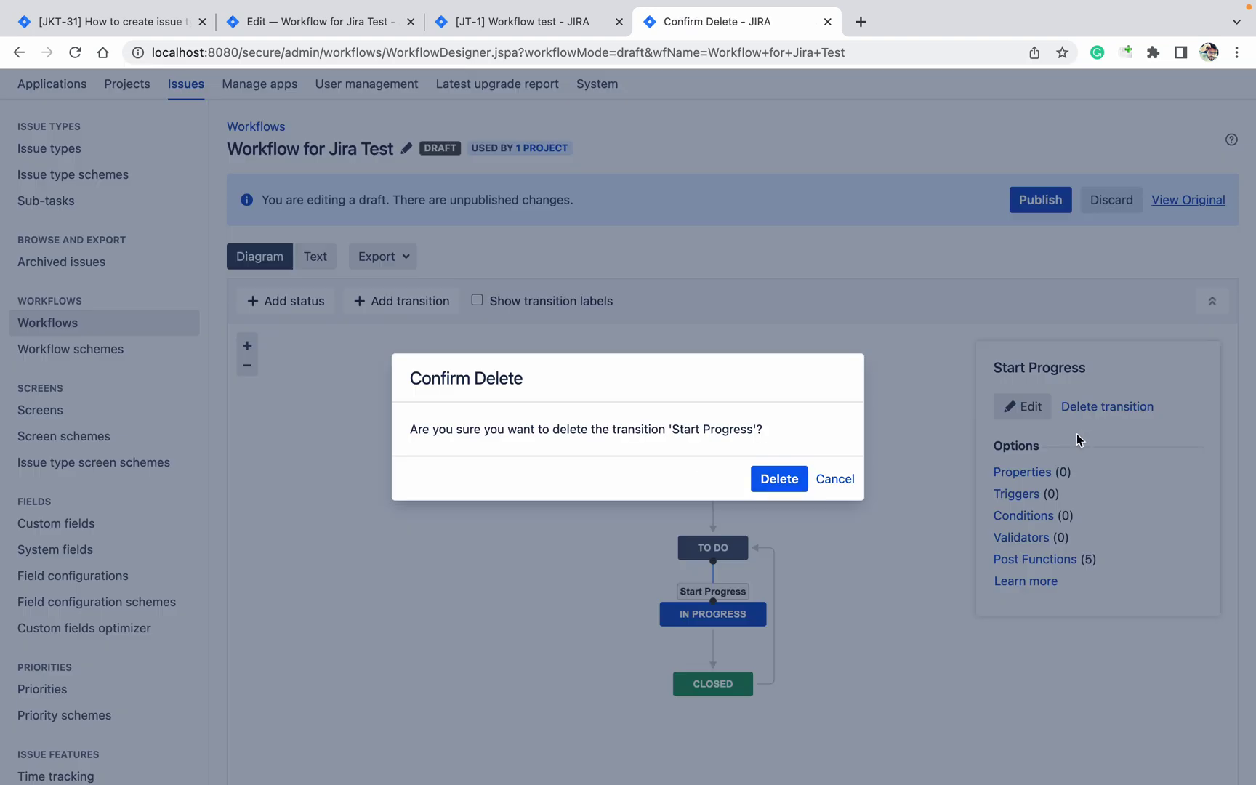
left_click(775, 480)
left_click(775, 567)
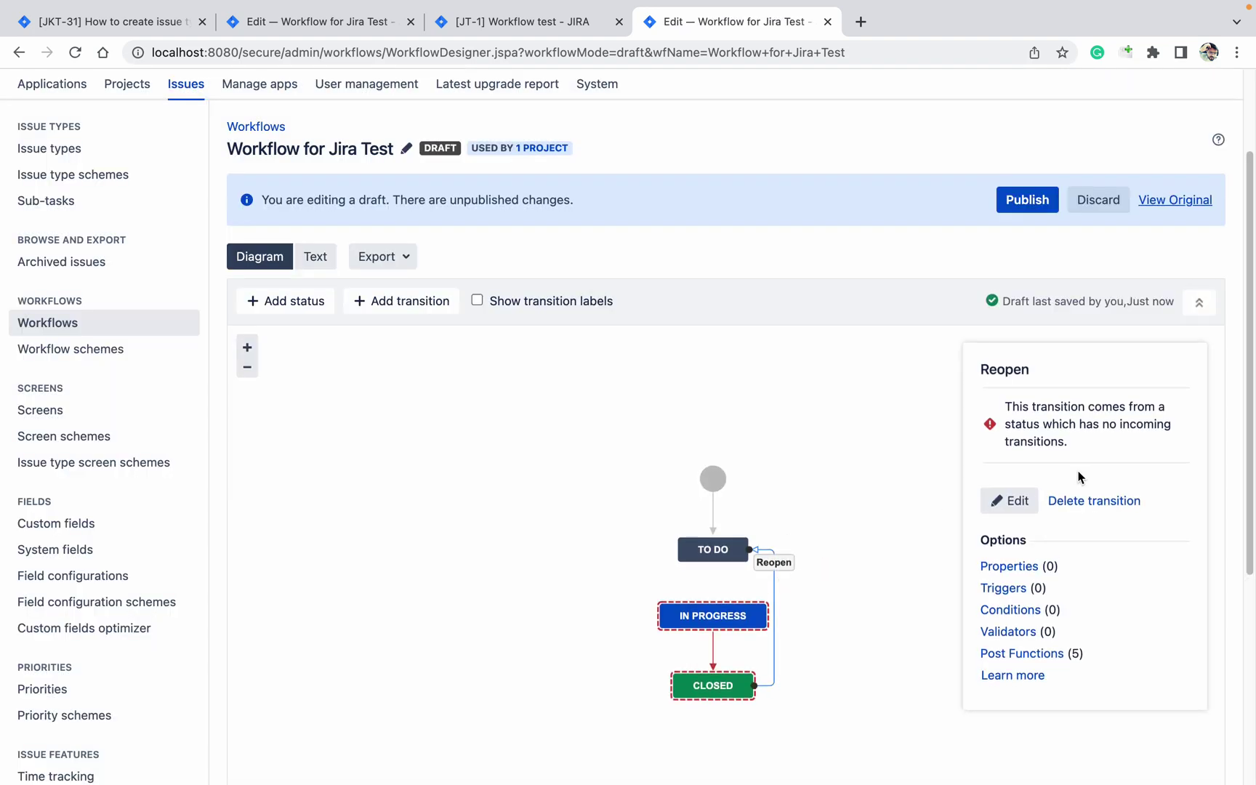
left_click(1083, 502)
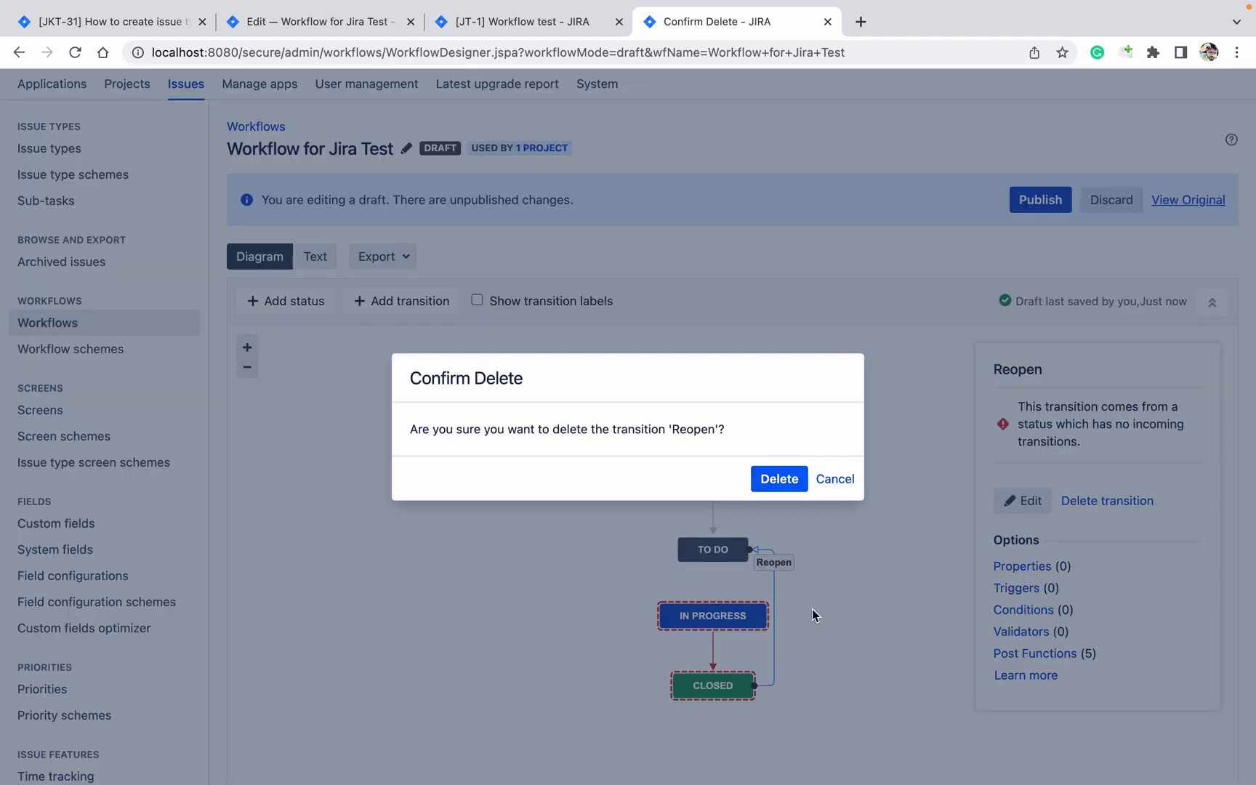
left_click(791, 480)
left_click(718, 659)
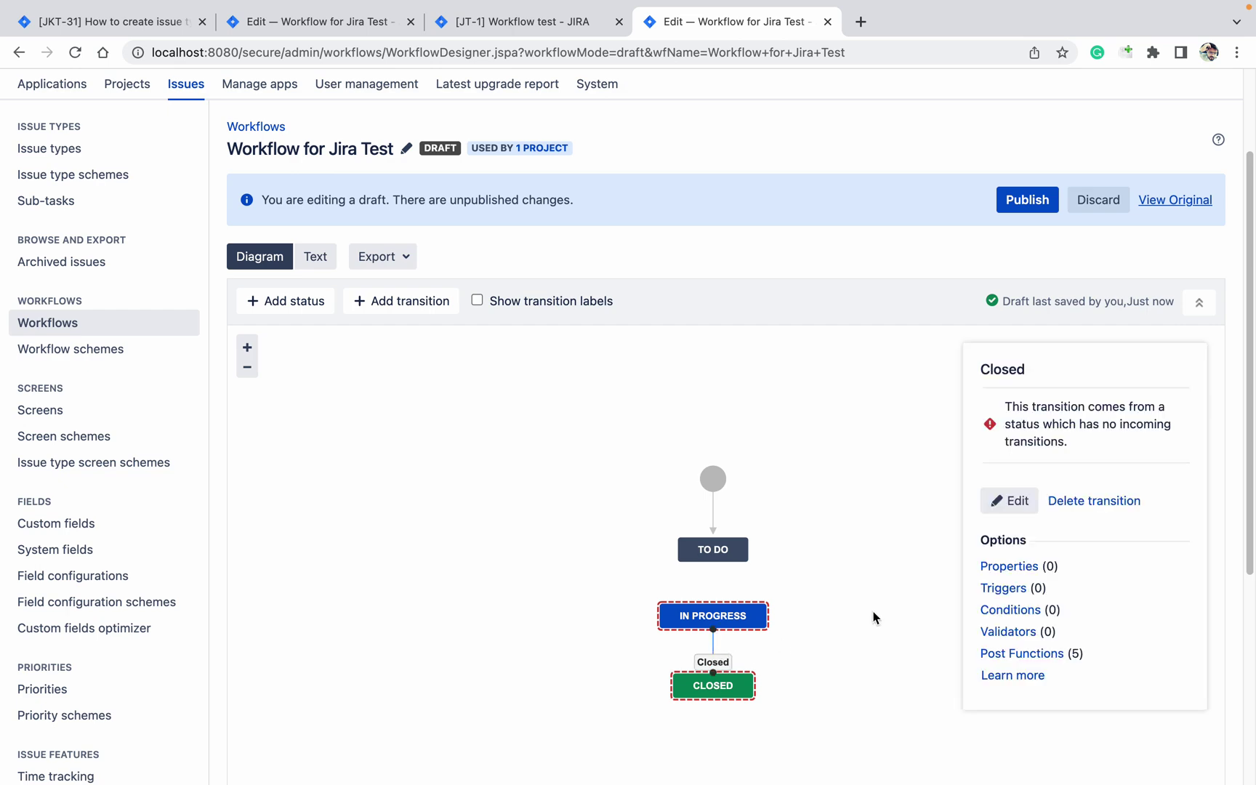
left_click(1067, 502)
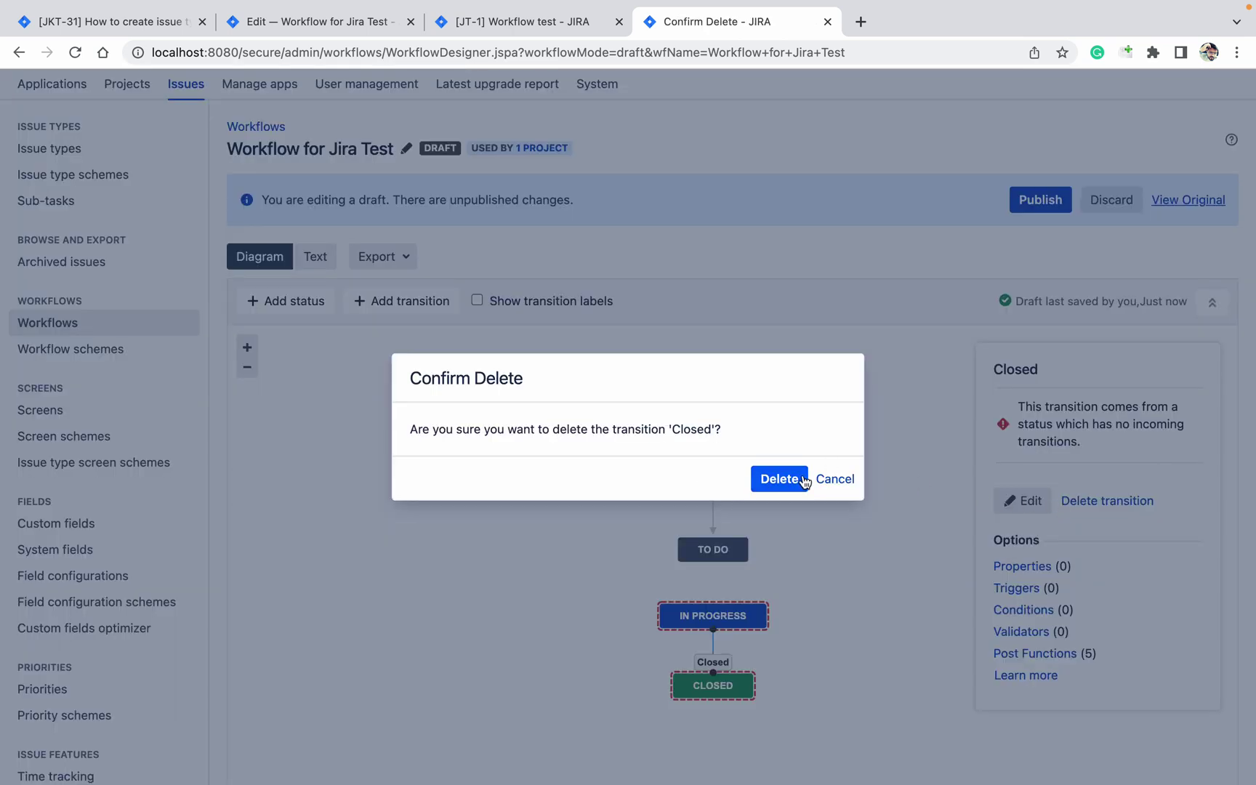
left_click(778, 479)
left_click(743, 546)
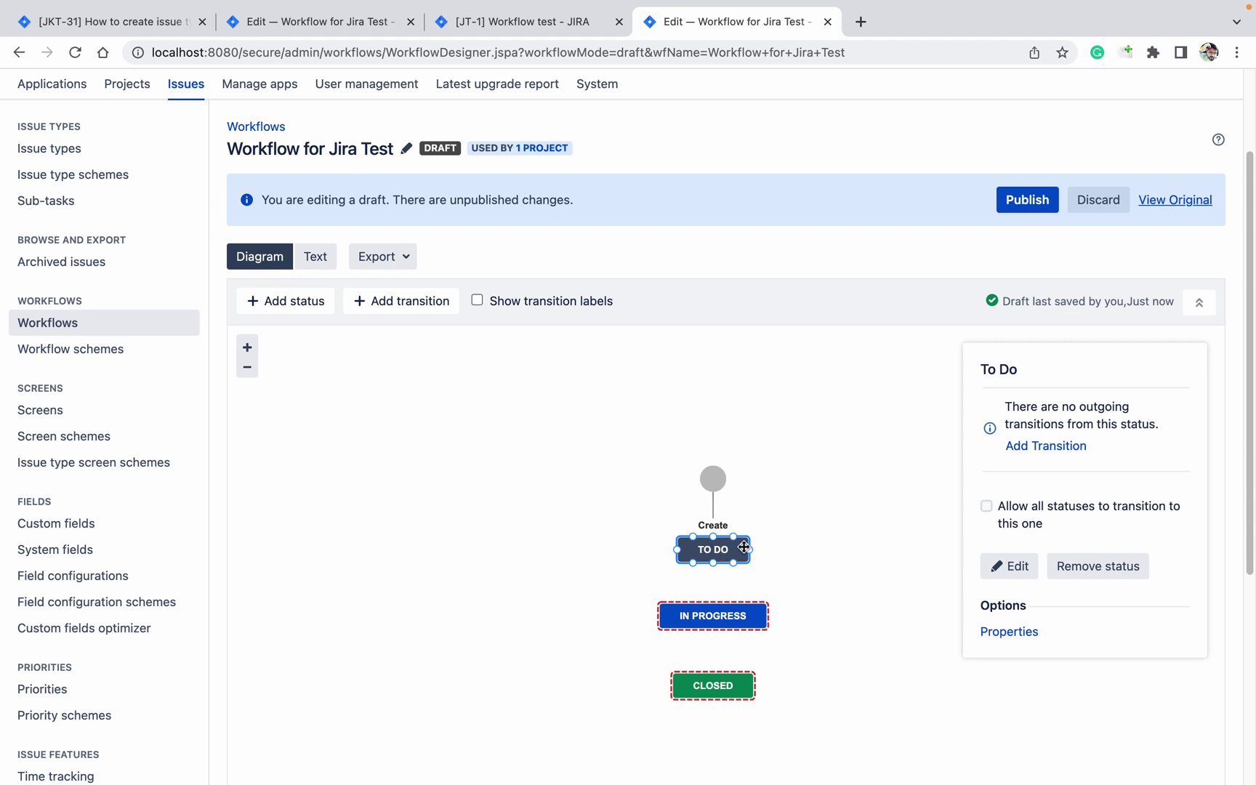
Turn on 'Allow all statuses to transition to this one' for To Do, In Progress and Closed.
left_click(987, 506)
left_click(711, 609)
left_click(986, 568)
left_click(739, 683)
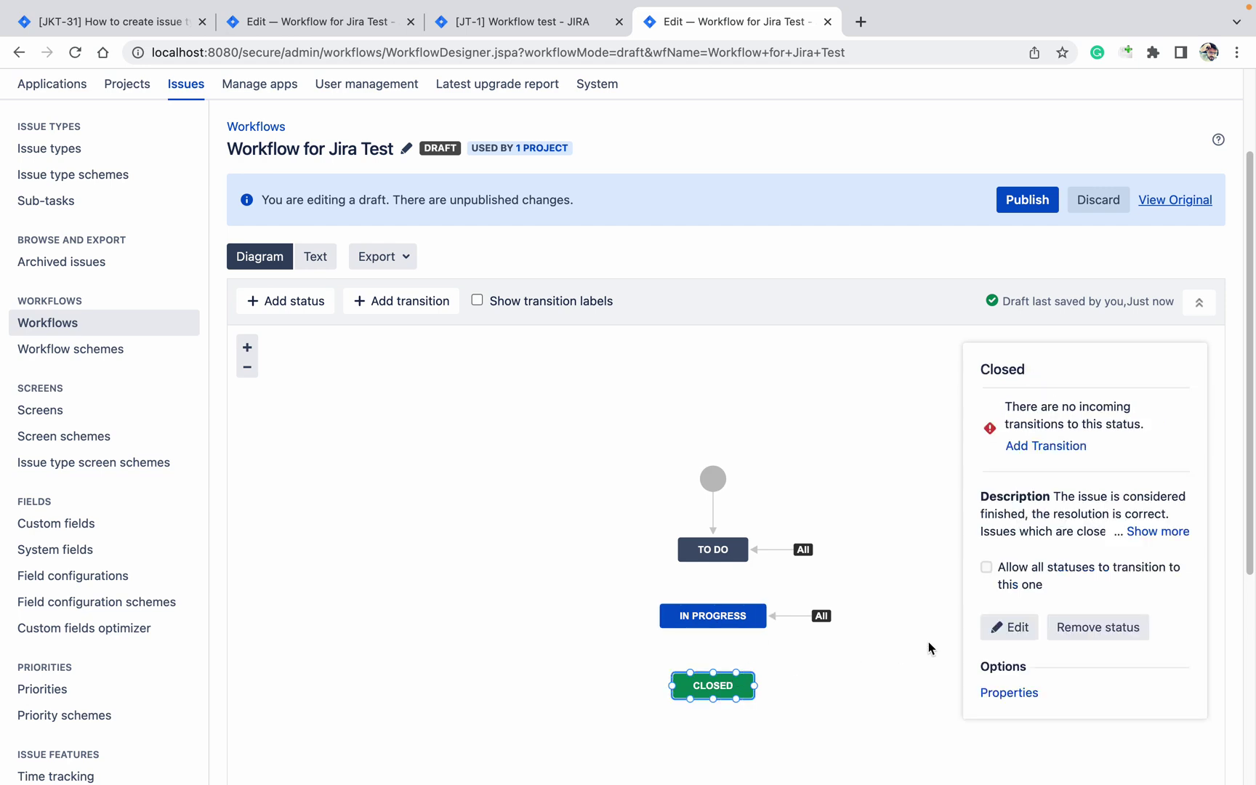
left_click(986, 567)
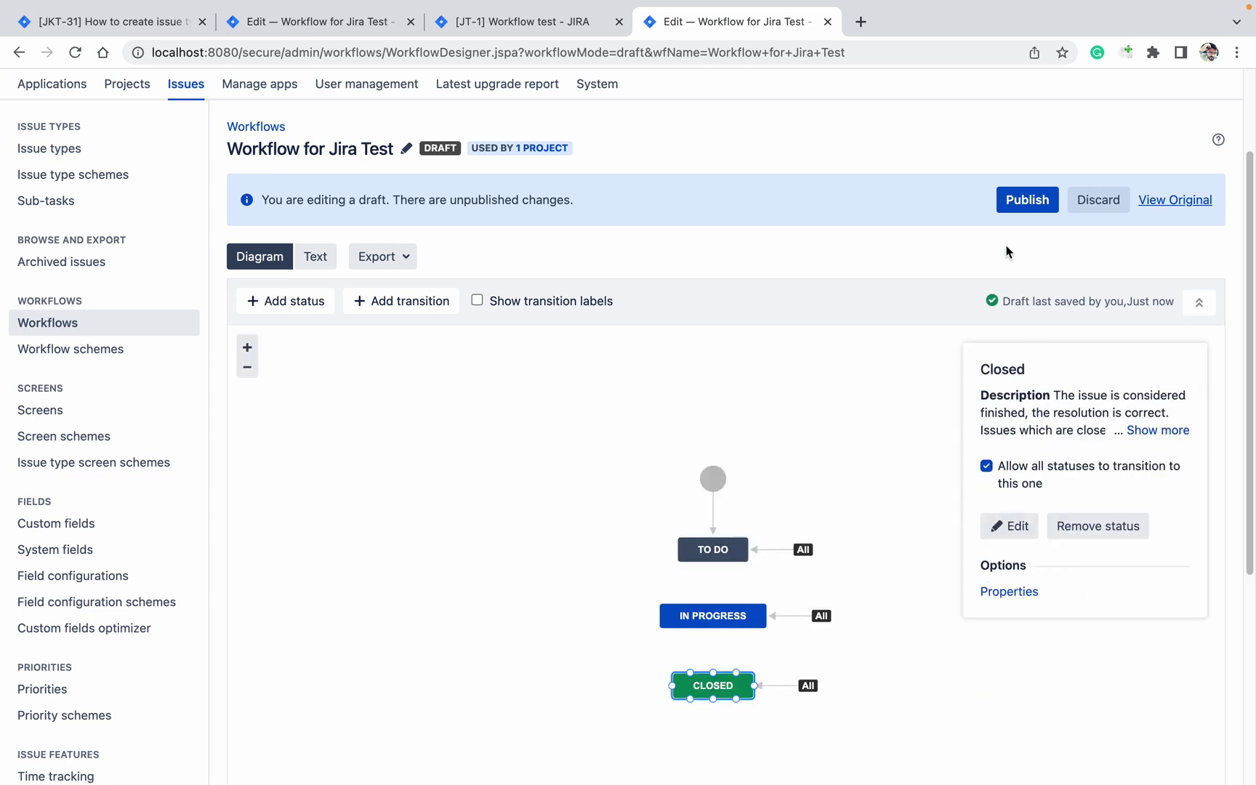
Publish the draft workflow without saving a backup copy.
left_click(1016, 206)
left_click(658, 459)
left_click(781, 566)
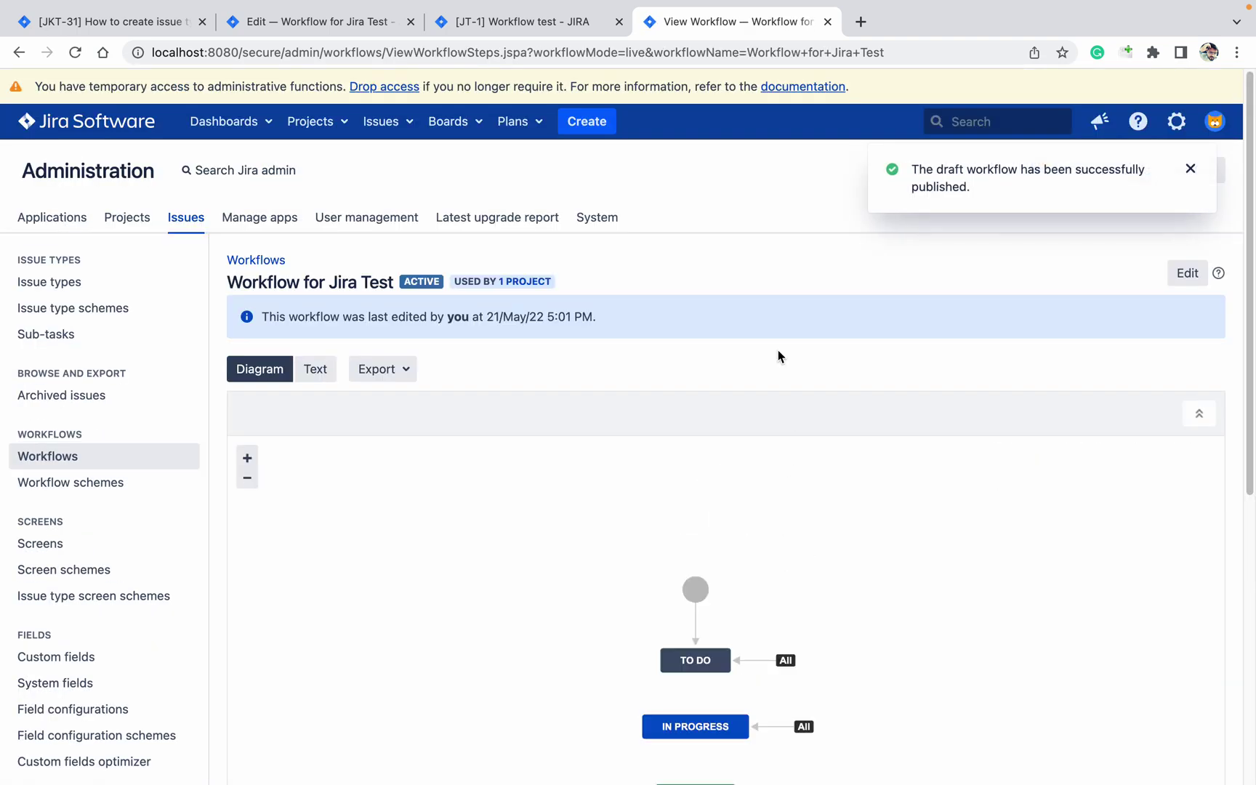
left_click(563, 24)
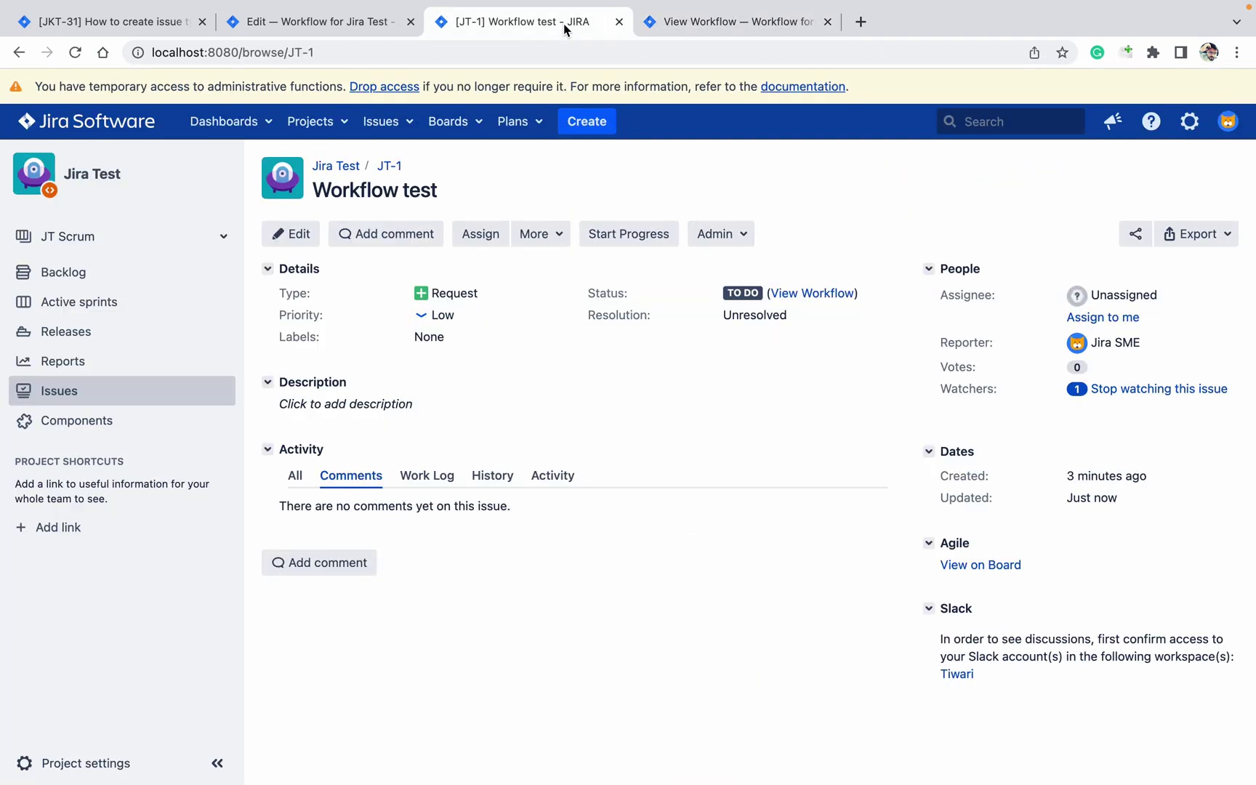
Reload JT-1 to confirm it offers To Do, In Progress and Closed transitions.
left_click(75, 55)
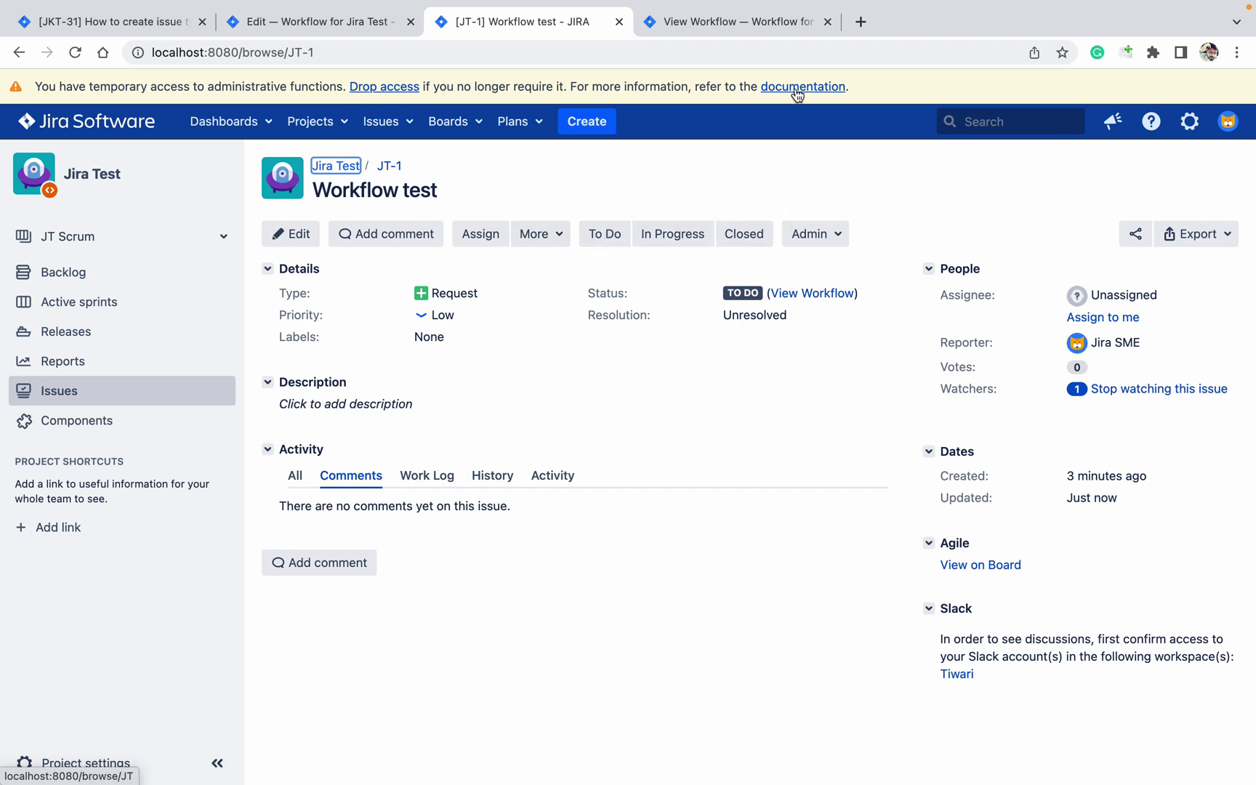
left_click(720, 26)
left_click(556, 25)
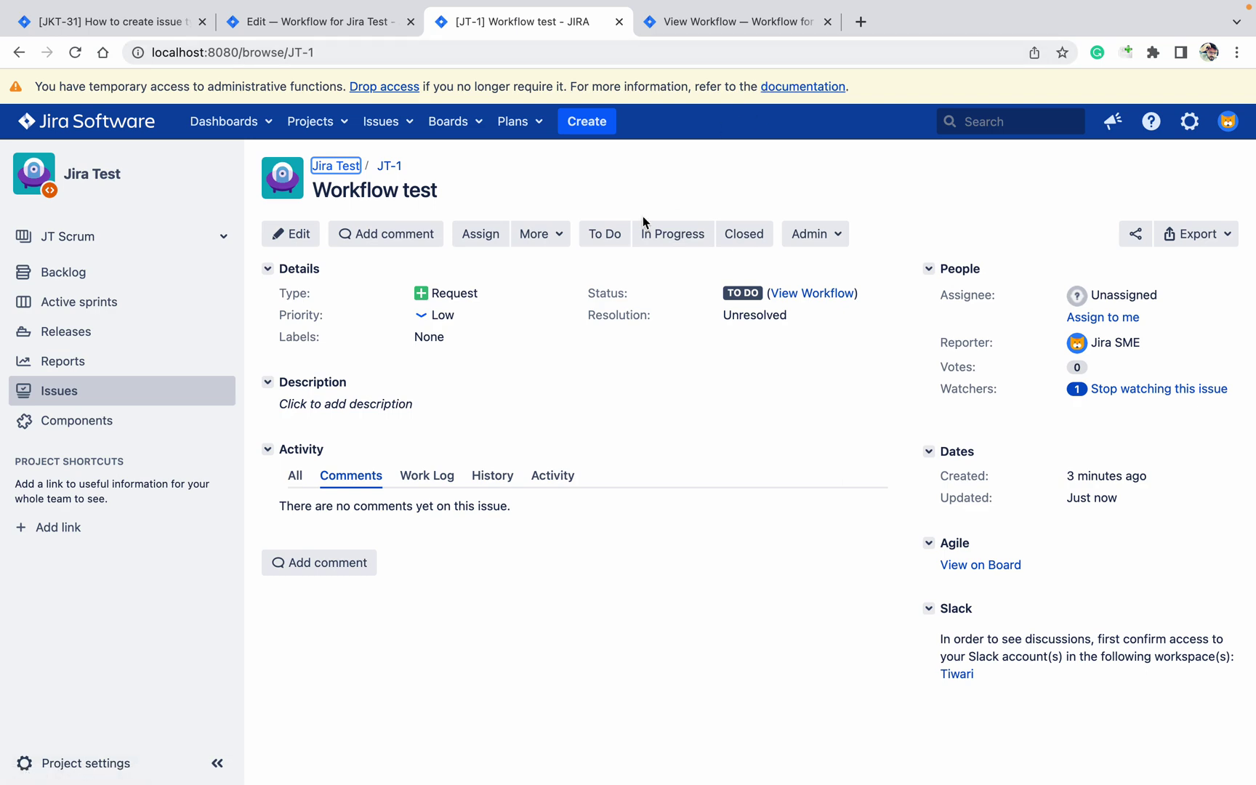
left_click(76, 756)
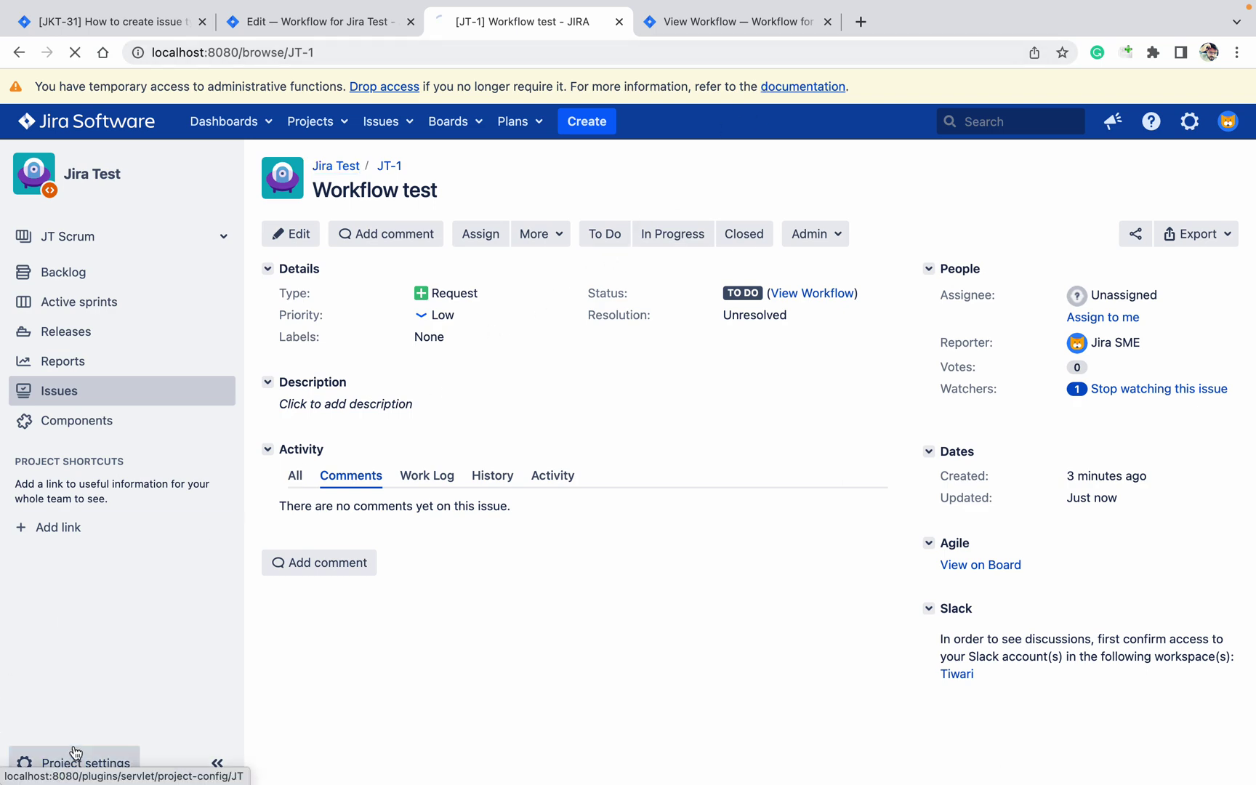
Go through the Workflow scheme for Jira Test to the Workflow for Jira Test page.
scroll(392, 745, "down", 8)
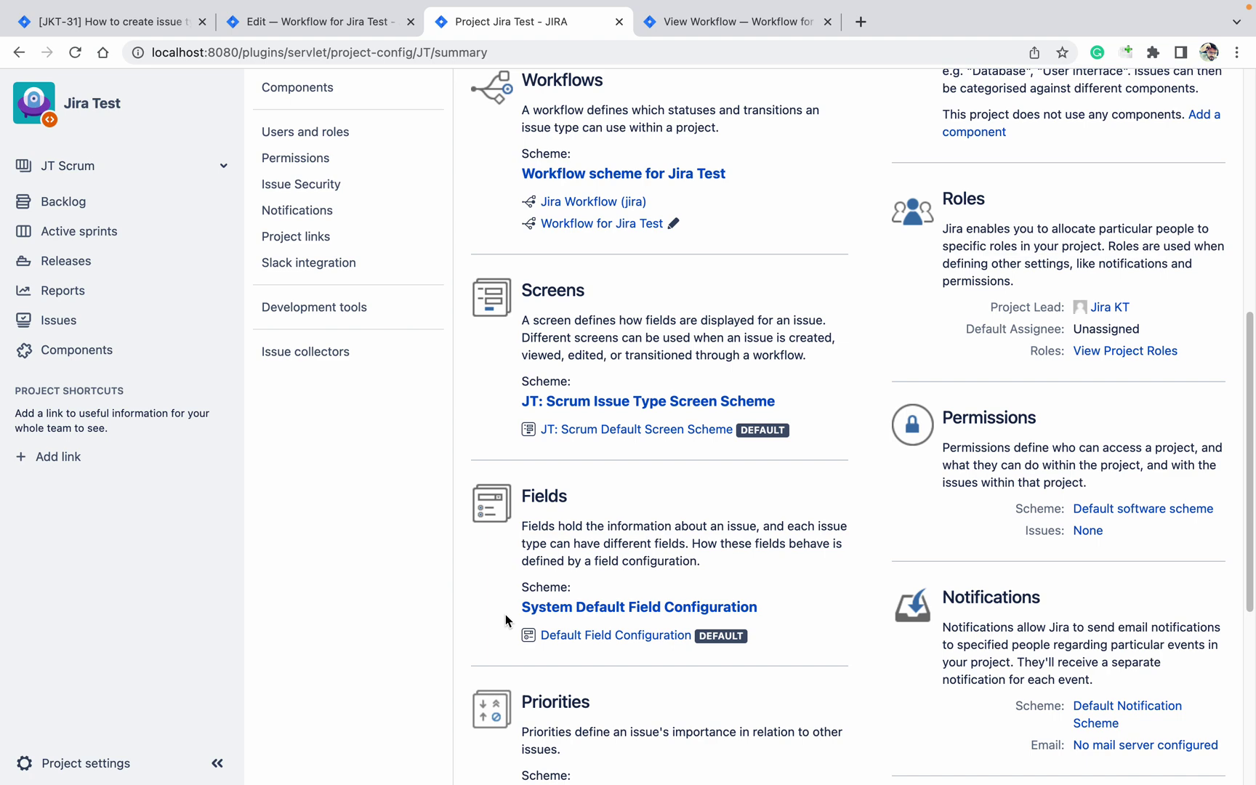
left_click(625, 176)
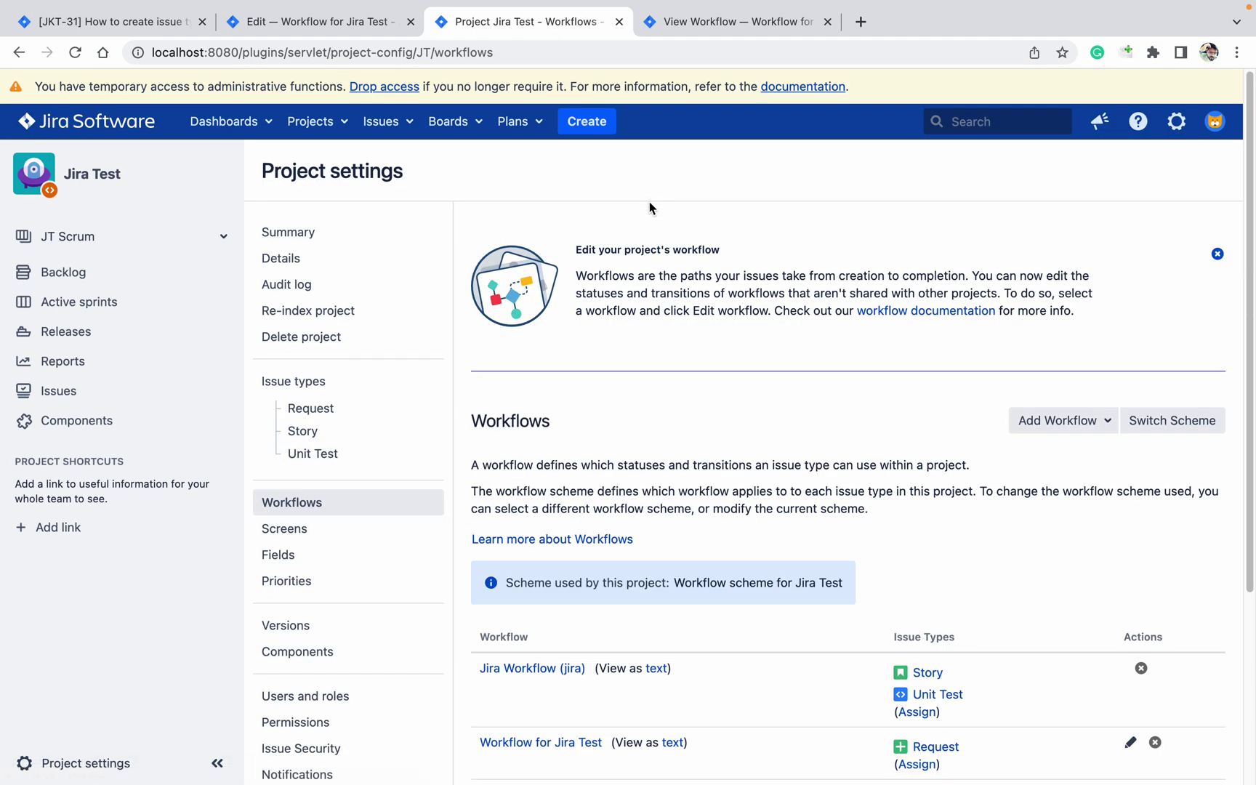
scroll(727, 363, "down", 1)
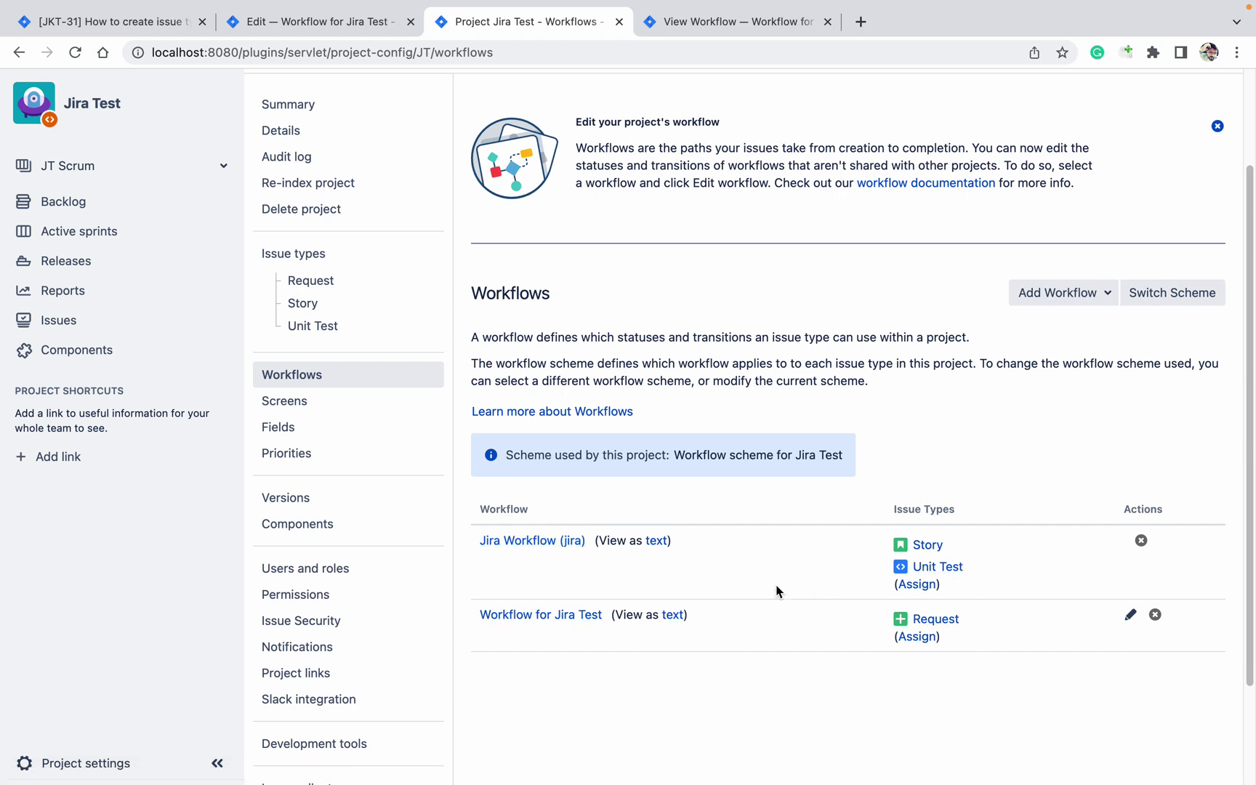
left_click(575, 613)
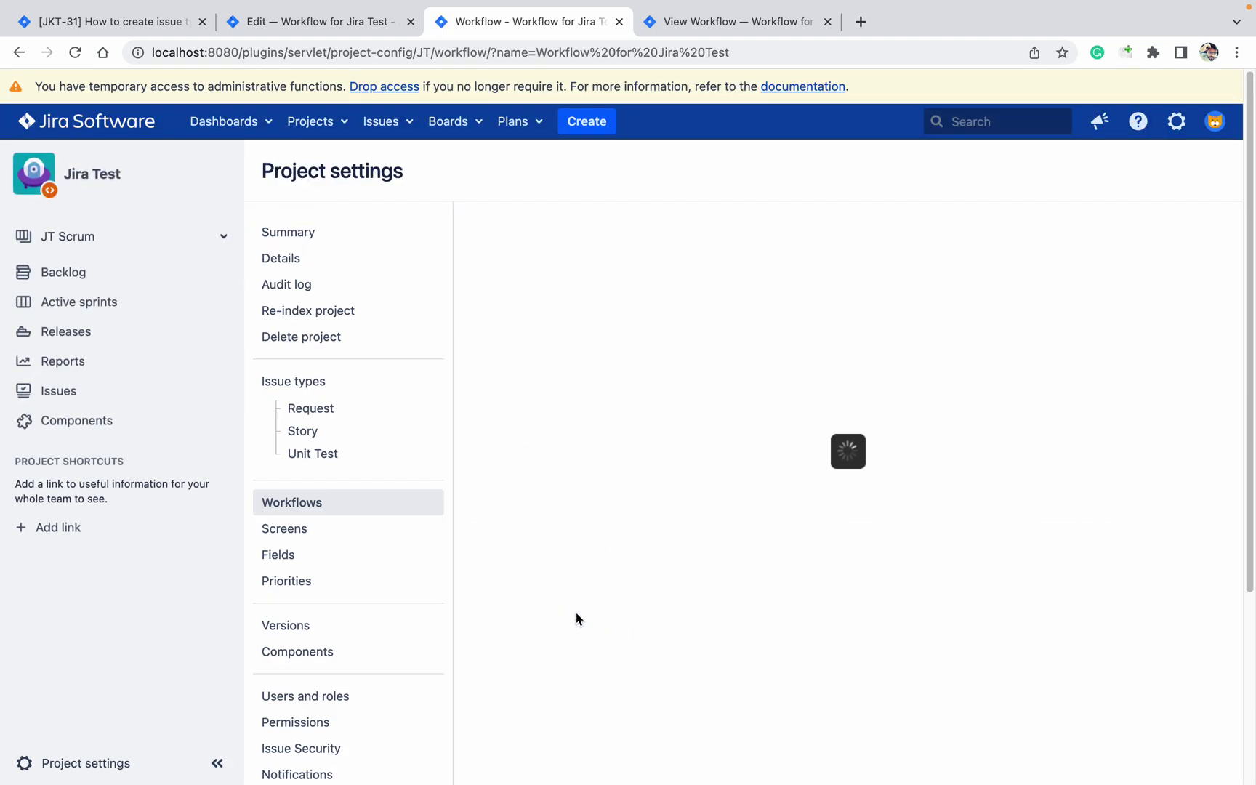